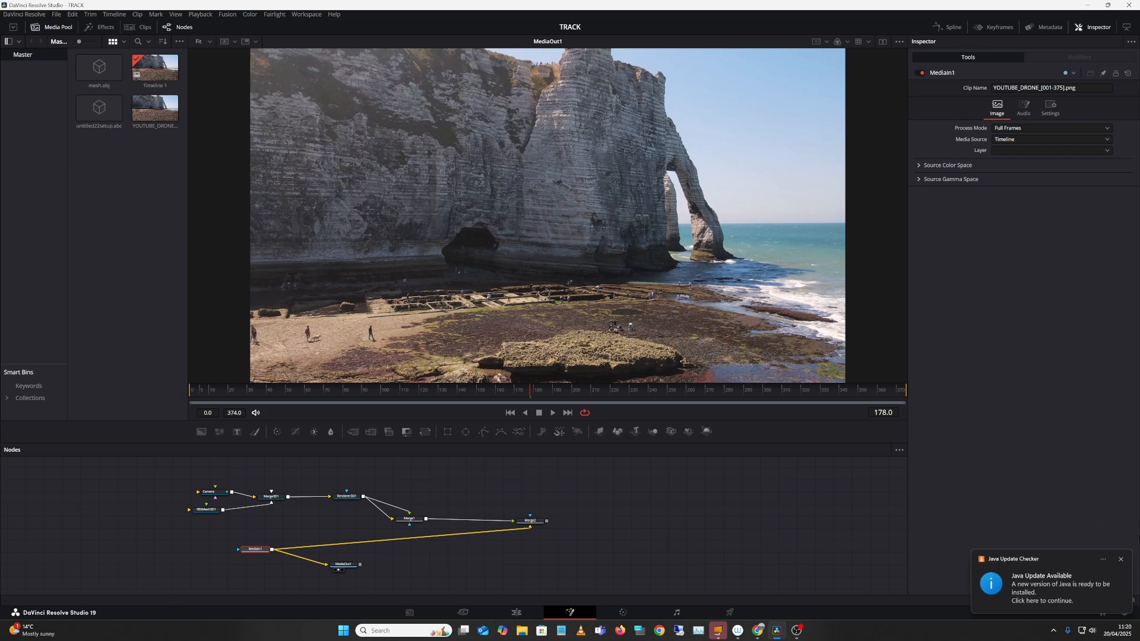
Step: Show Merge3D1 in the viewer and connect the MediaIn1 footage to the Camera node's image input
click(1124, 557)
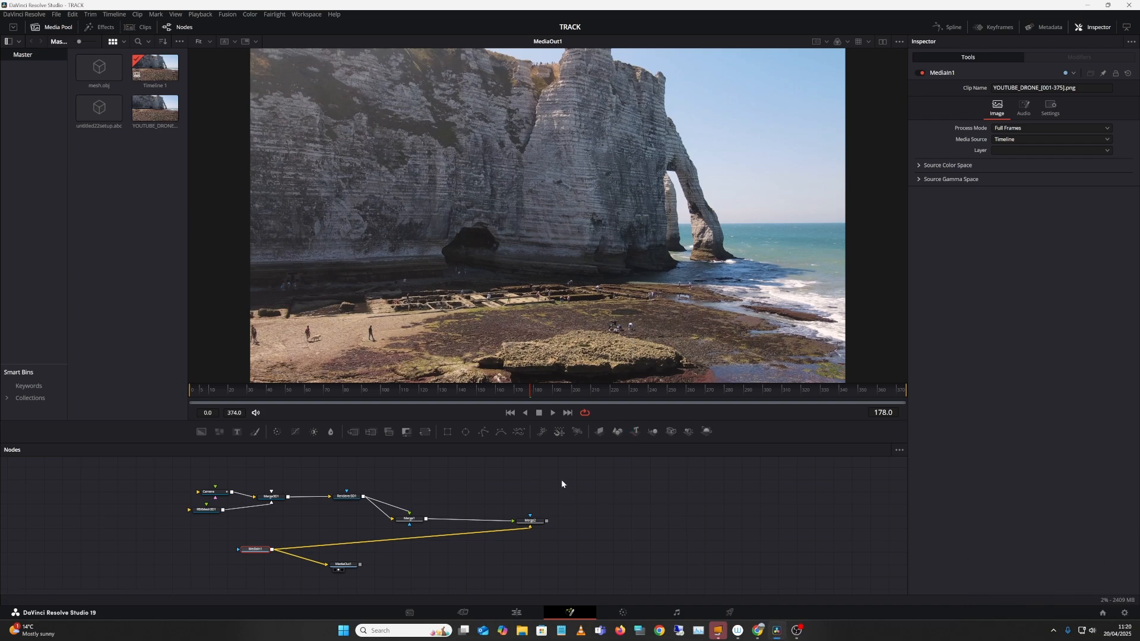
drag(595, 494, 638, 488)
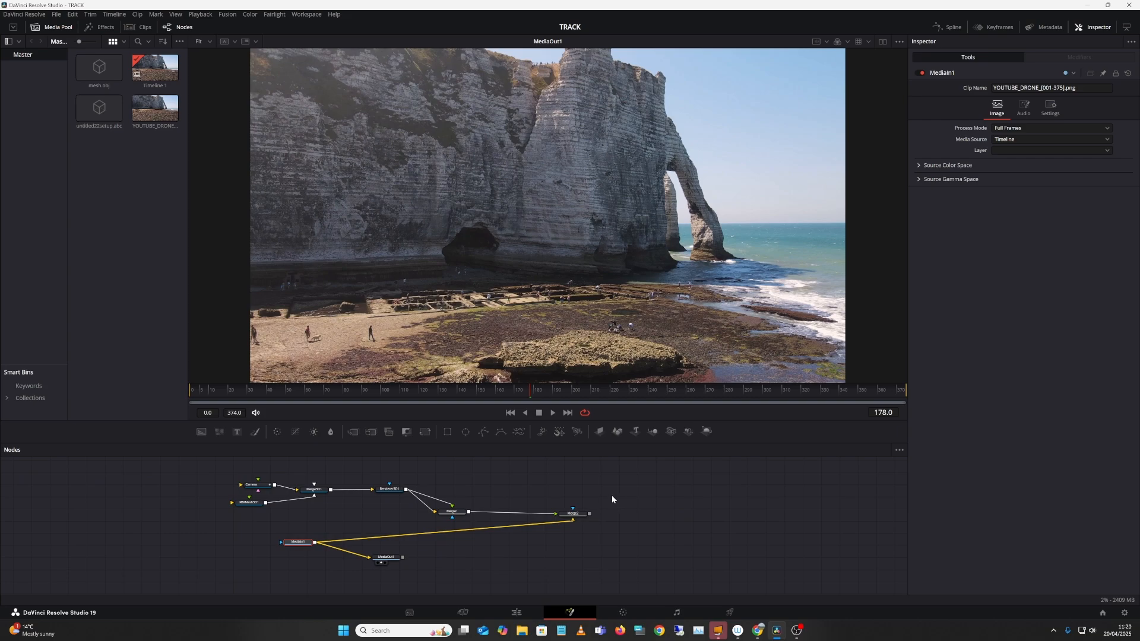
click(308, 496)
mouse_move(657, 259)
mouse_down()
mouse_move(653, 275)
mouse_move(769, 209)
mouse_move(655, 258)
mouse_up()
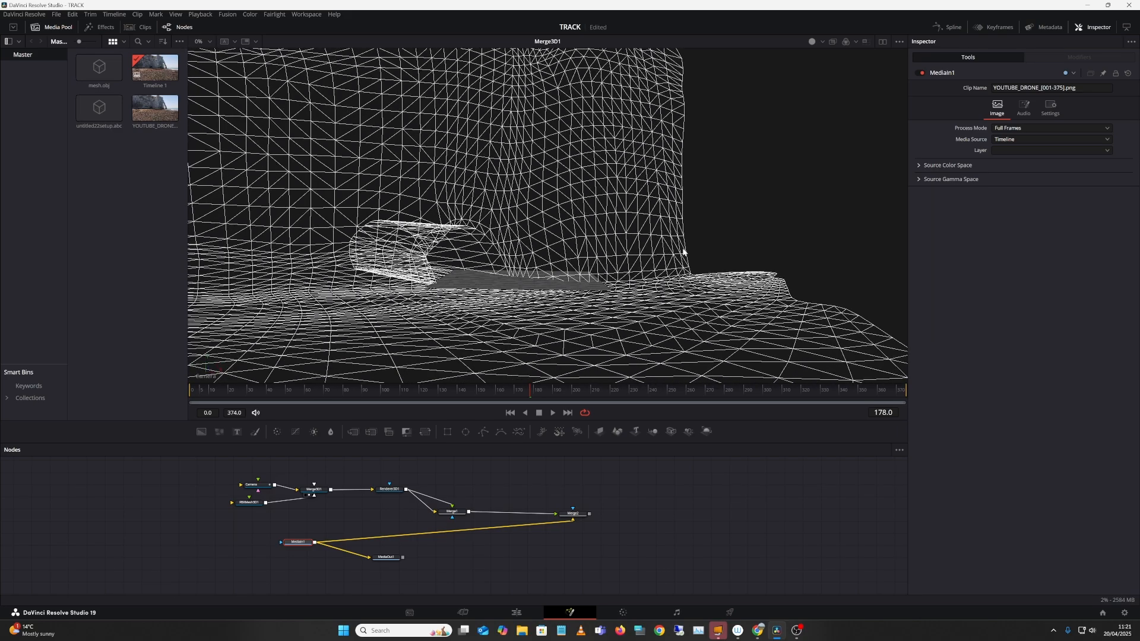
mouse_move(683, 252)
mouse_down()
mouse_move(681, 269)
mouse_move(662, 253)
mouse_move(682, 268)
mouse_move(731, 200)
mouse_move(699, 246)
mouse_up()
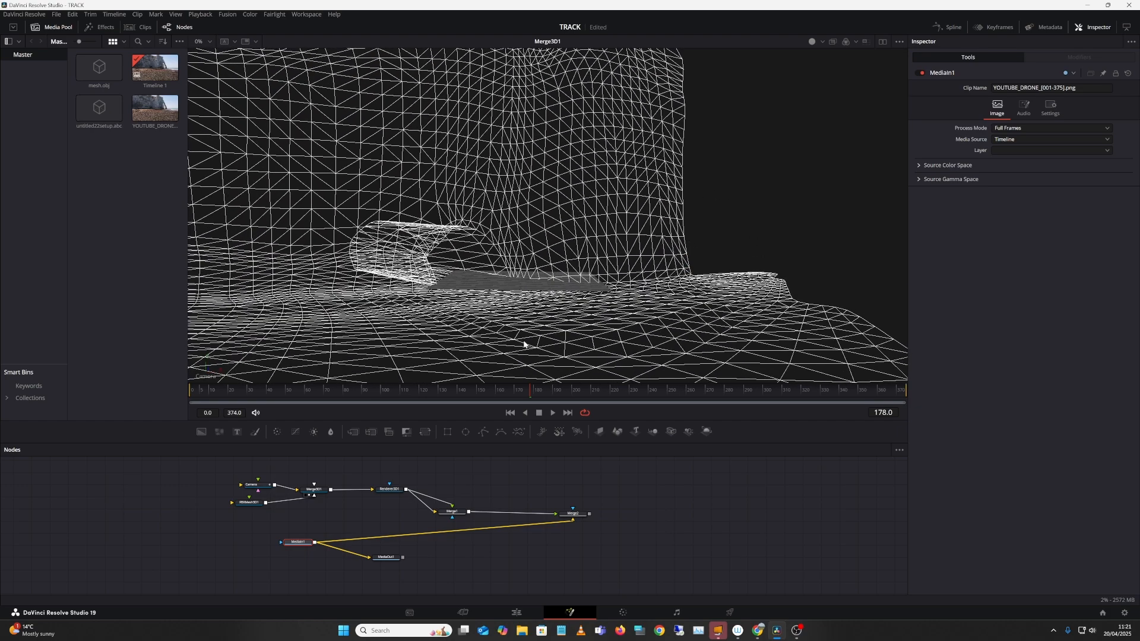
click(248, 534)
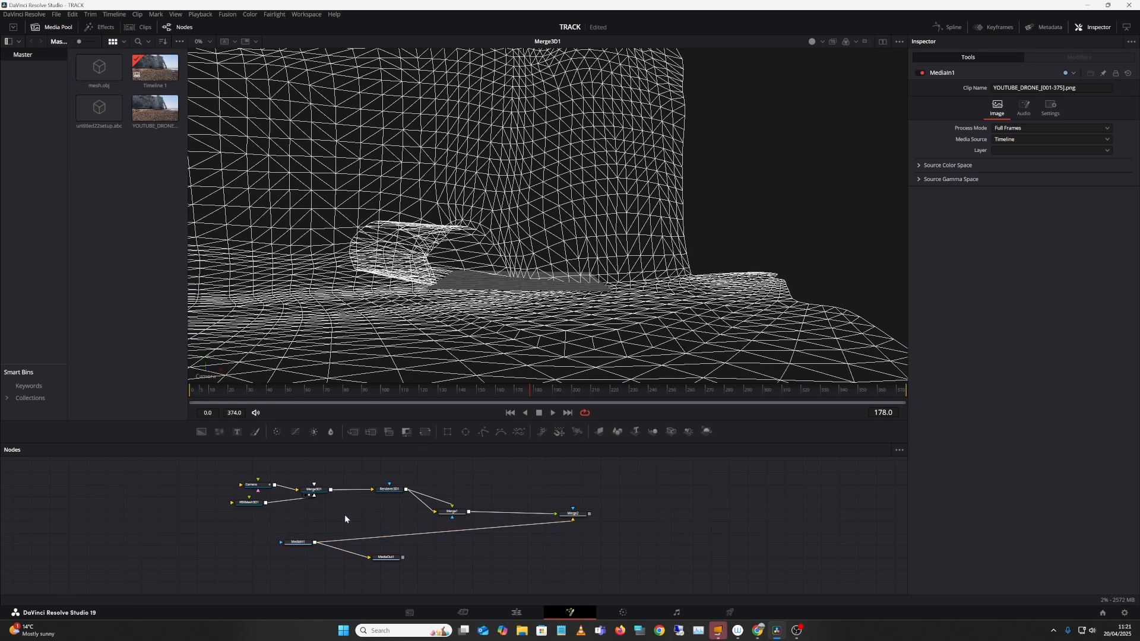
drag(308, 542, 251, 490)
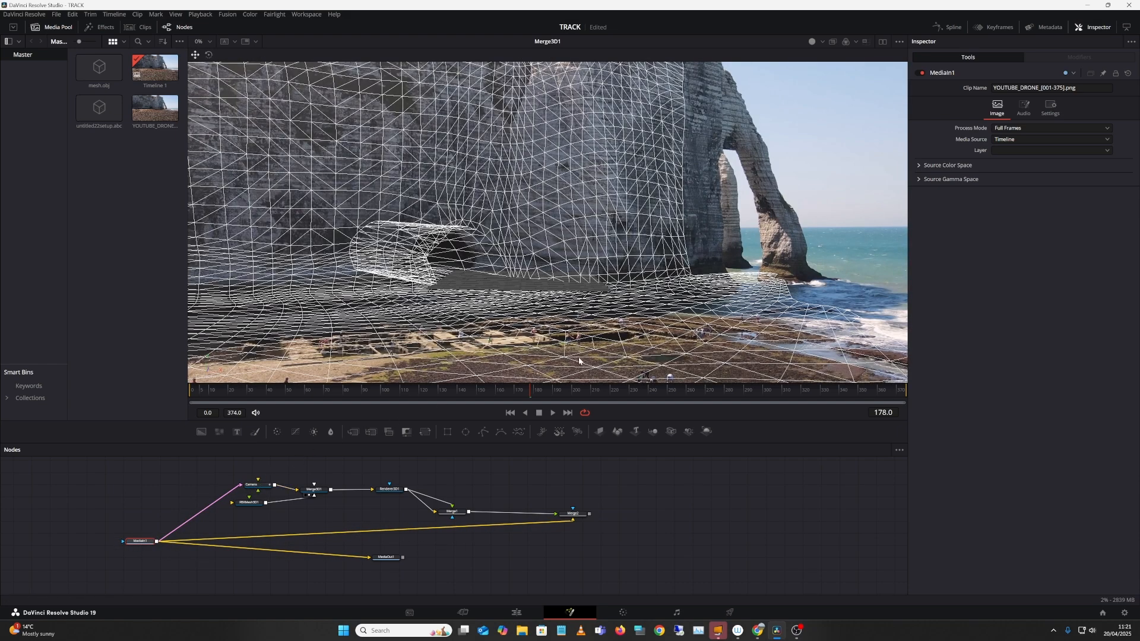
Step: Disable the Camera node's image plane and switch its camera projection mode to texture projection
click(253, 486)
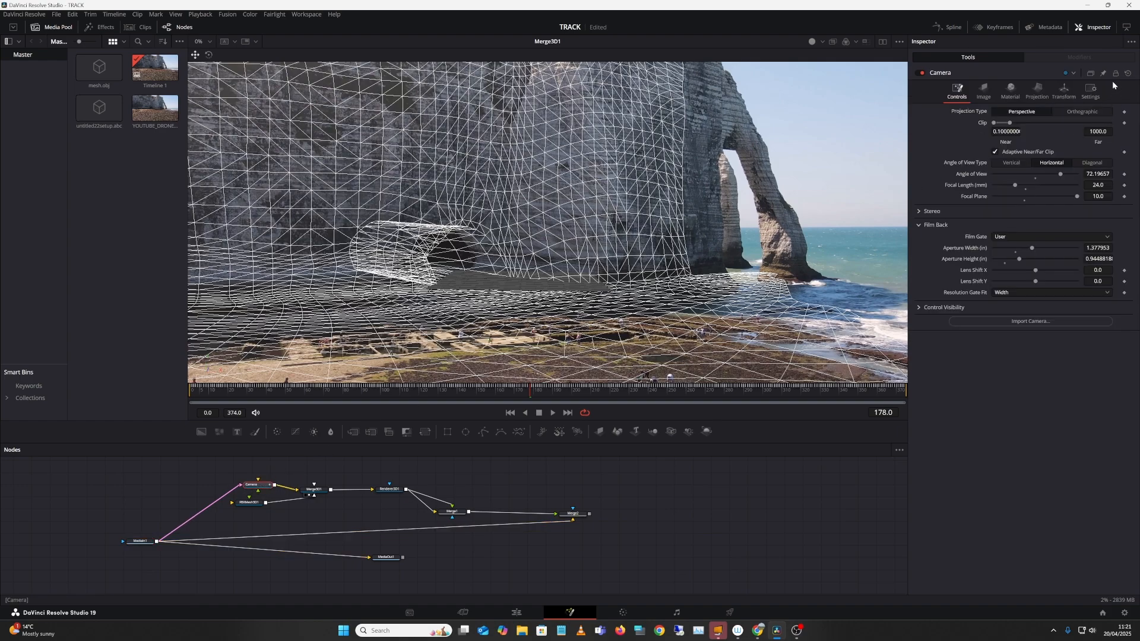
click(988, 98)
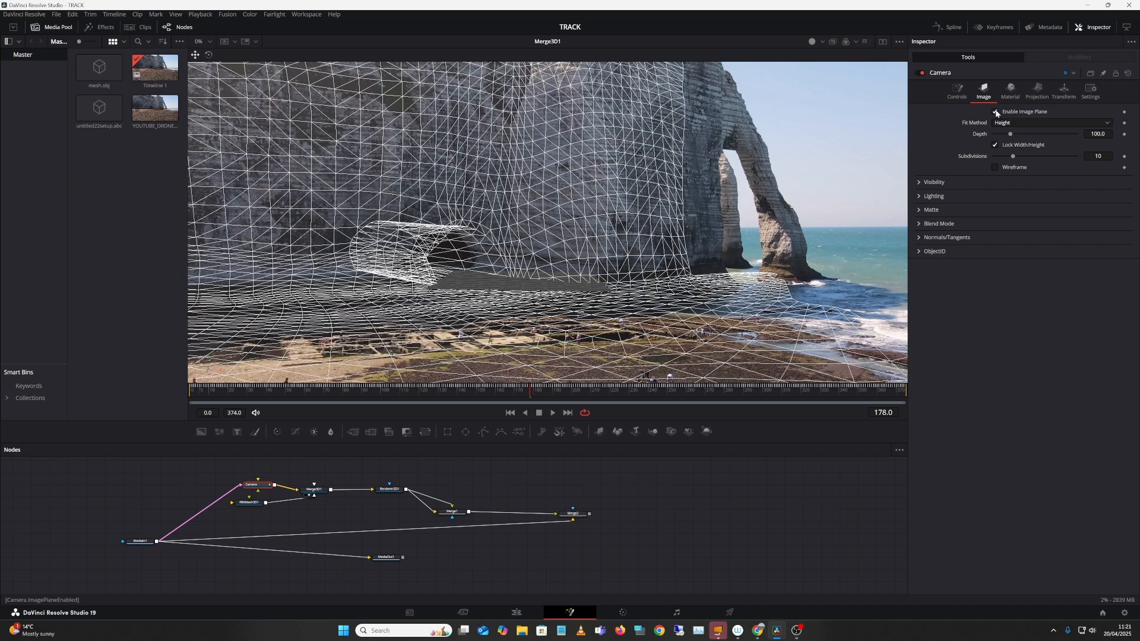
click(996, 112)
click(1038, 92)
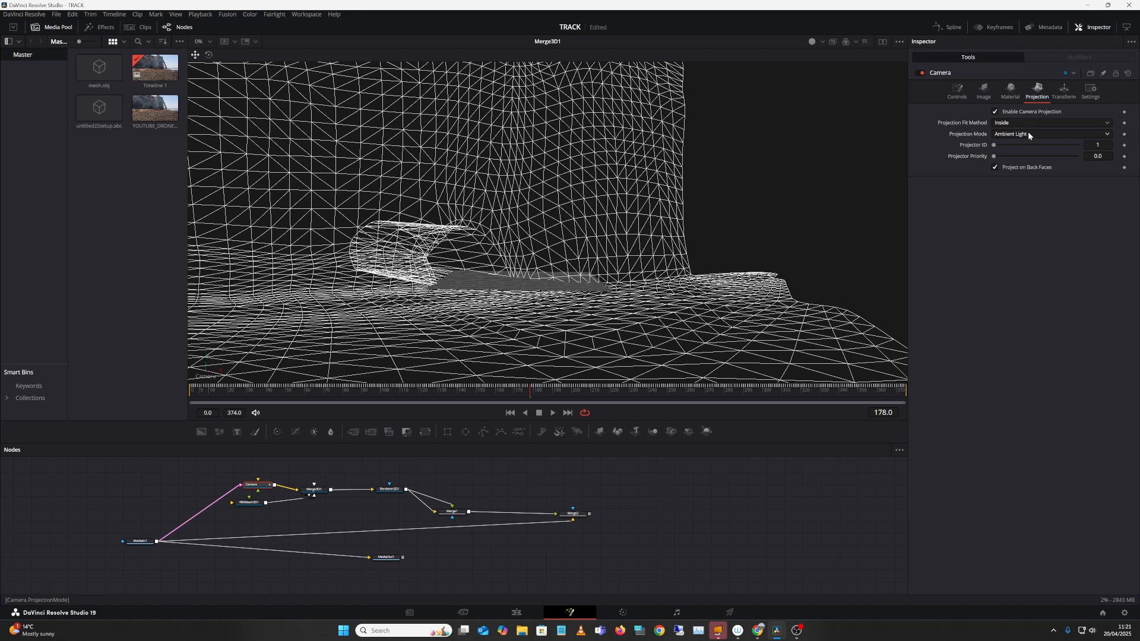
click(1028, 133)
click(1012, 166)
Step: Add a Catcher node and connect it to the FBX mesh node's material input
click(250, 503)
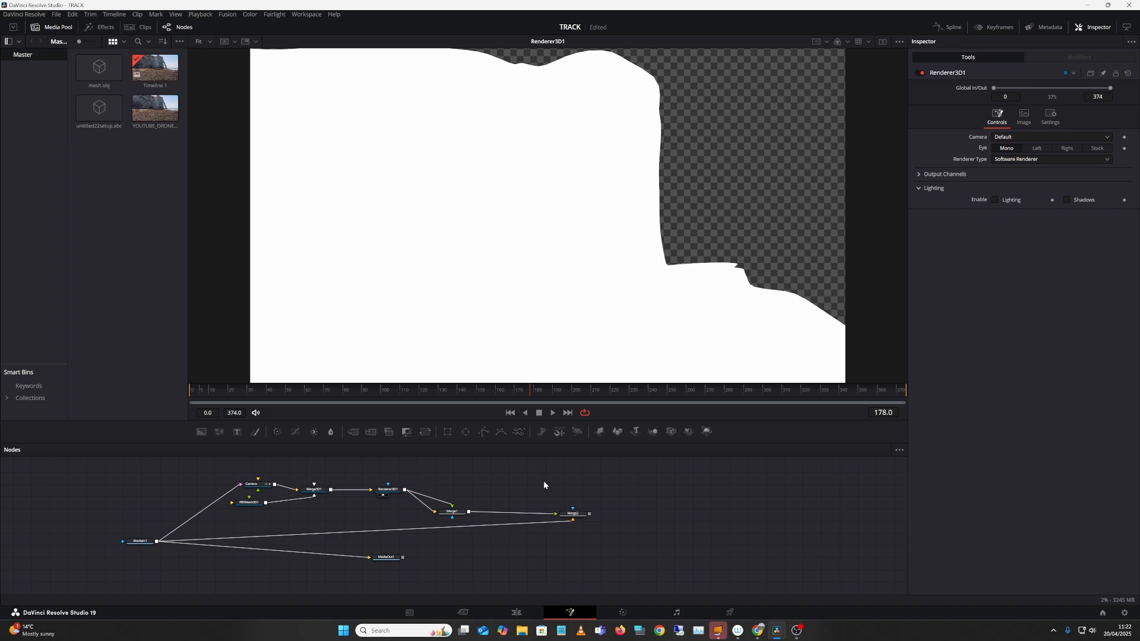
key(shift+space)
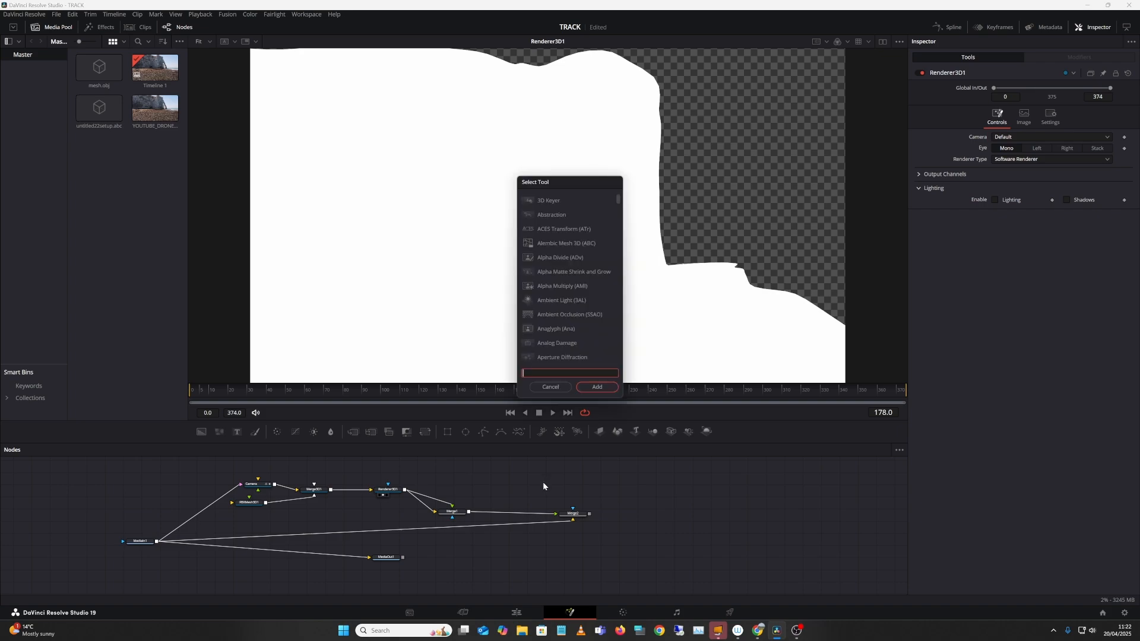
text(cat)
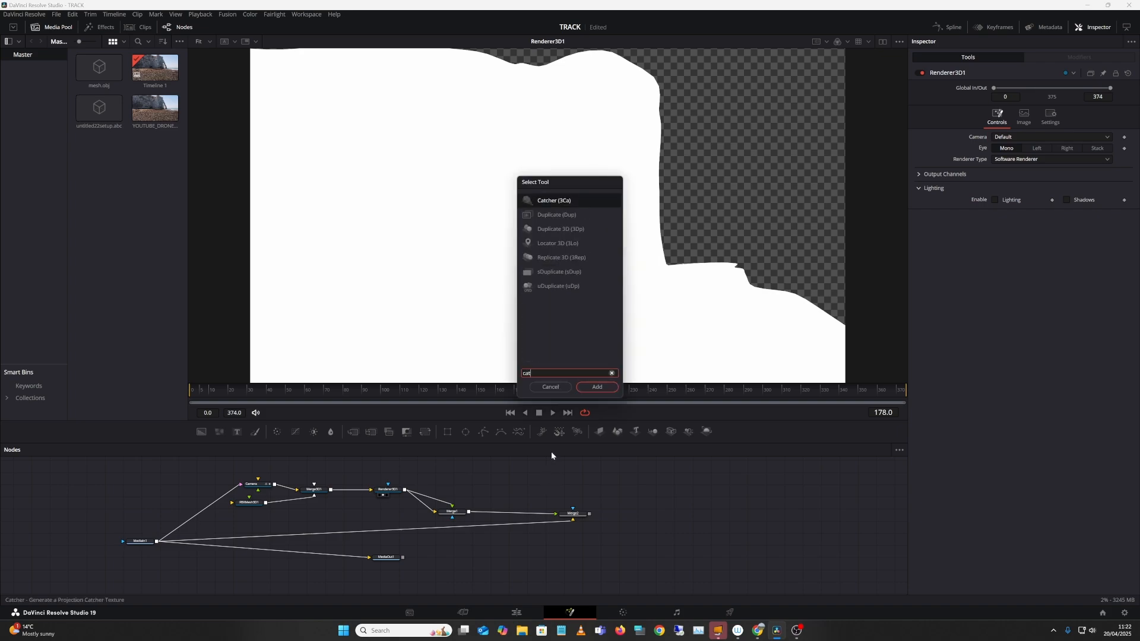
click(581, 201)
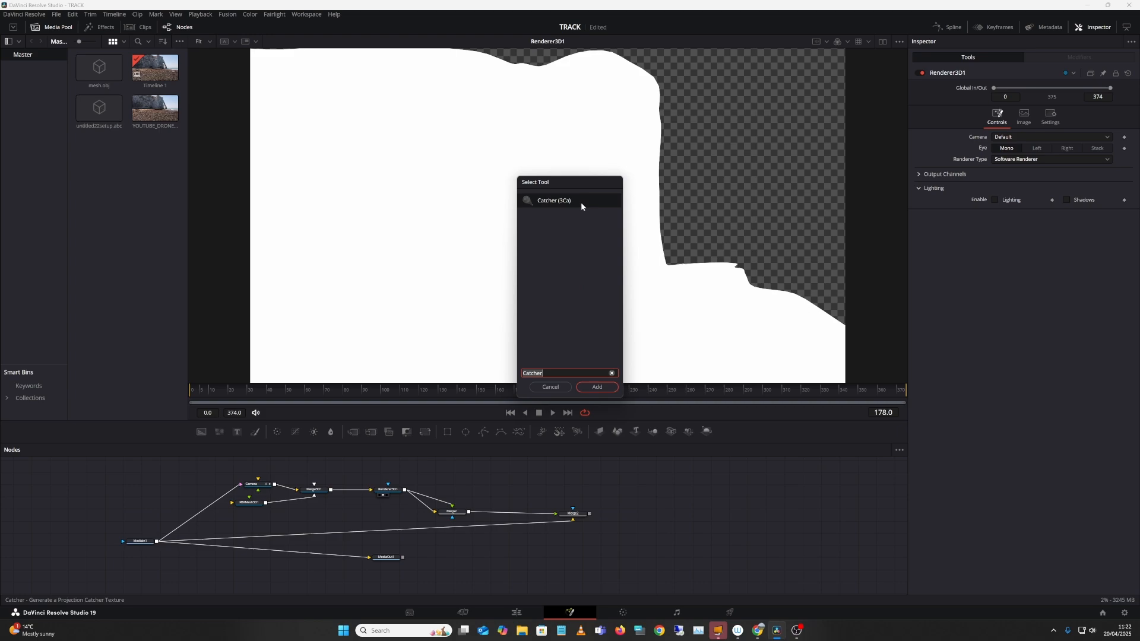
click(598, 386)
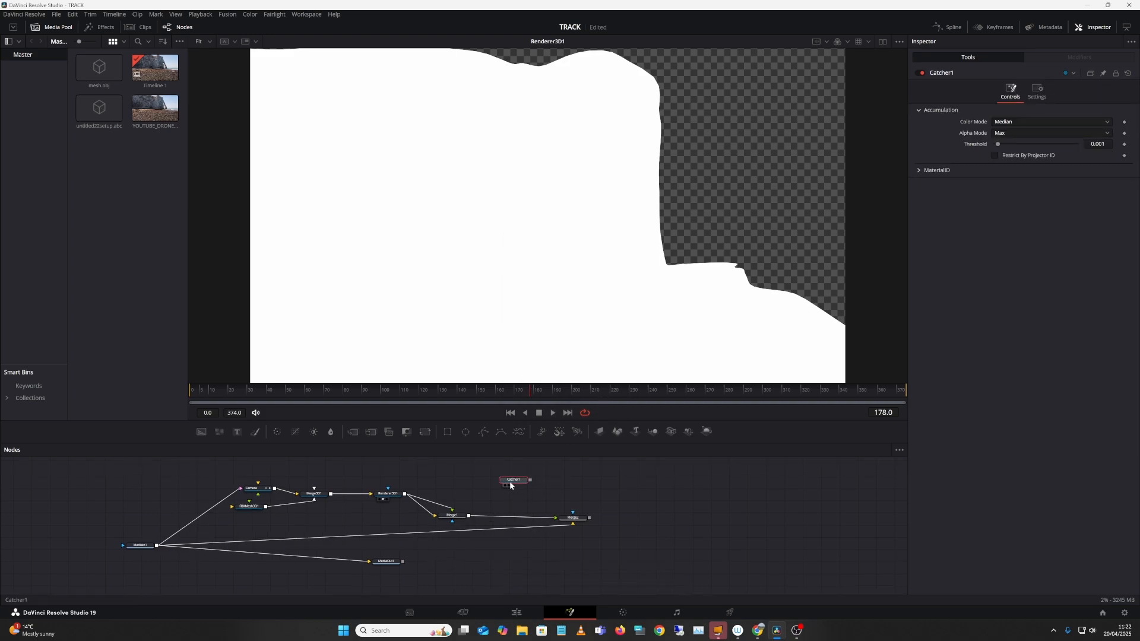
drag(200, 531, 237, 510)
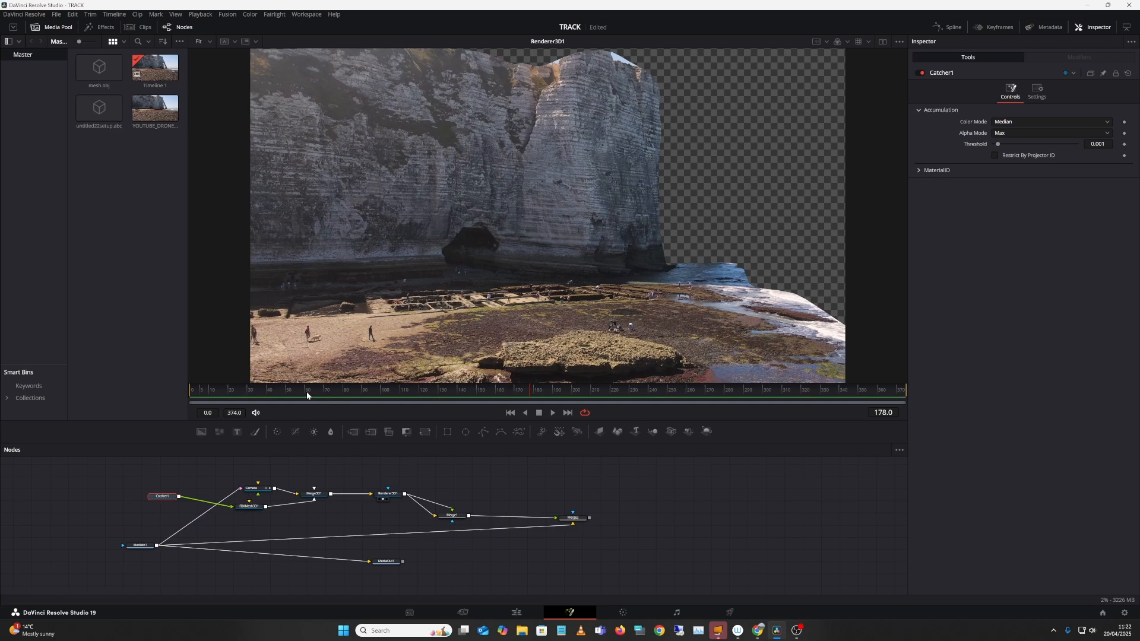
Step: Show Merge3D1 beside the Renderer3D1 output in dual viewers, and scrub the timeline to examine the projected footage on the mesh
drag(306, 393, 398, 390)
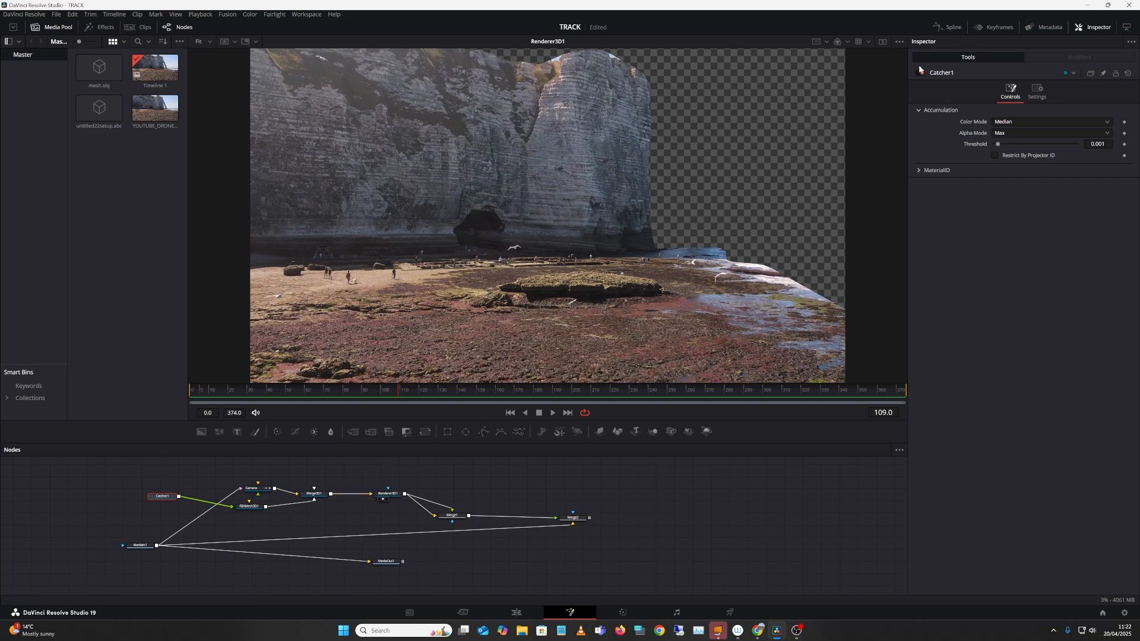
click(880, 43)
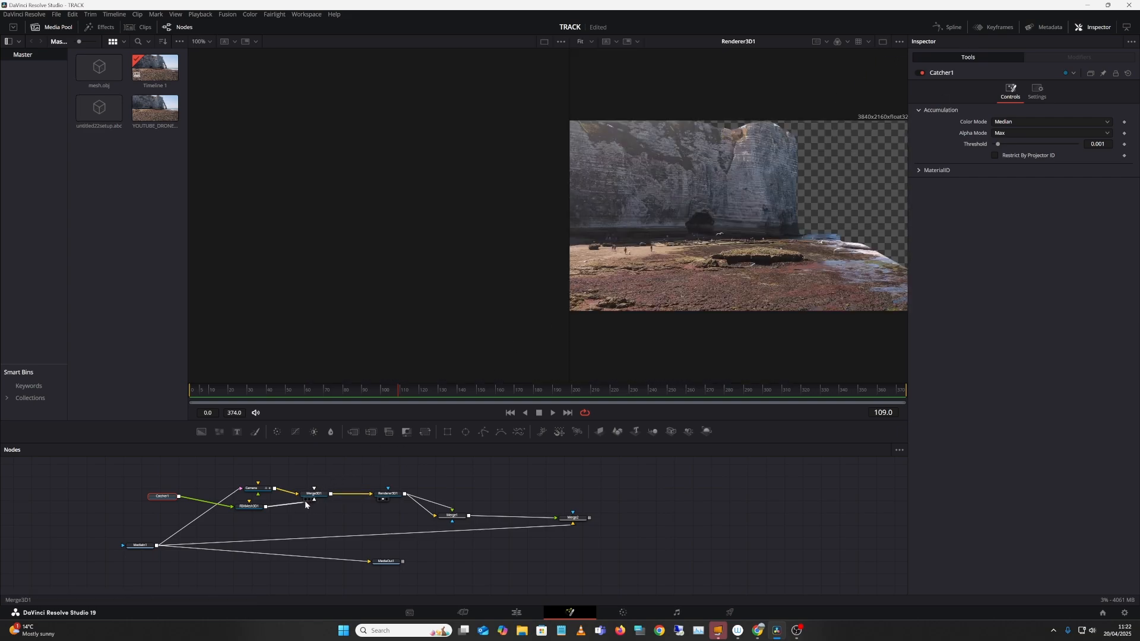
key(1)
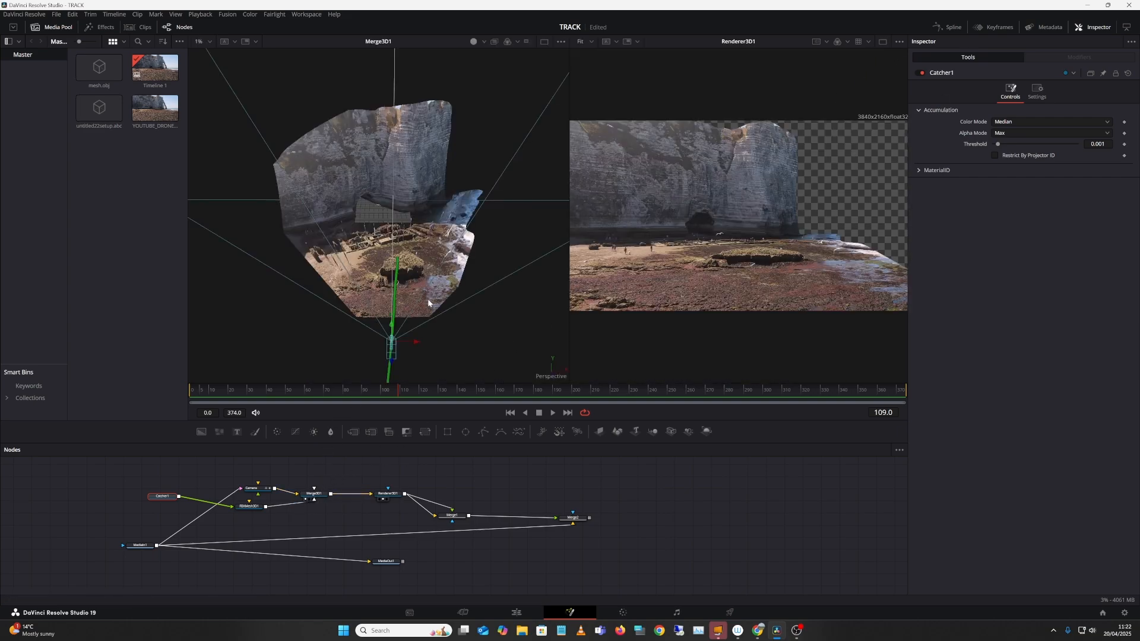
drag(413, 261, 360, 302)
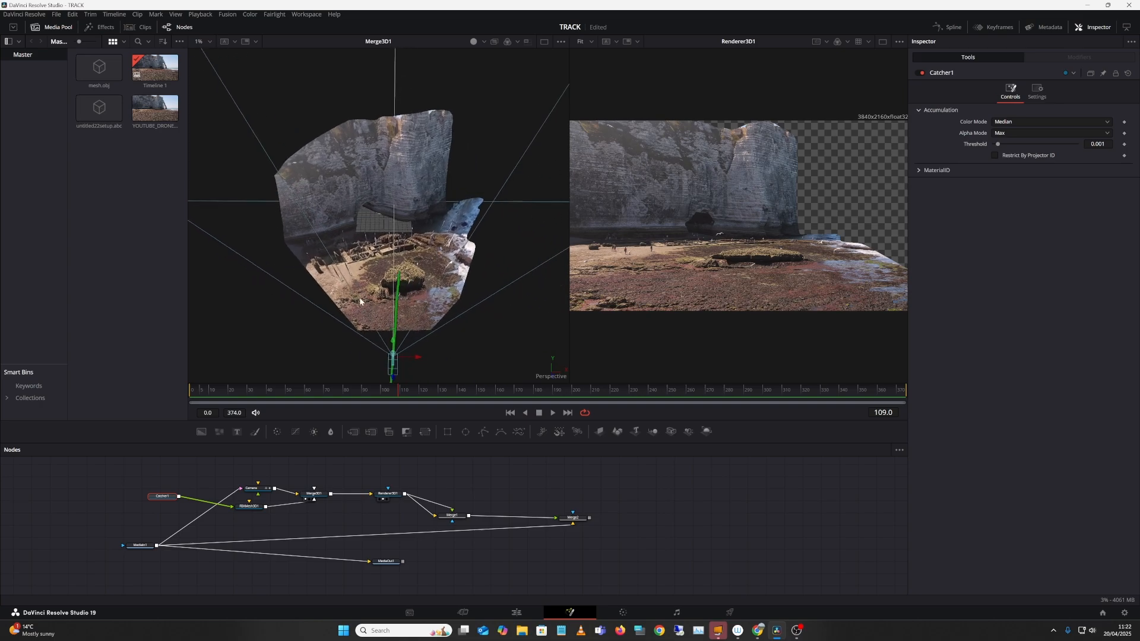
drag(192, 390, 728, 415)
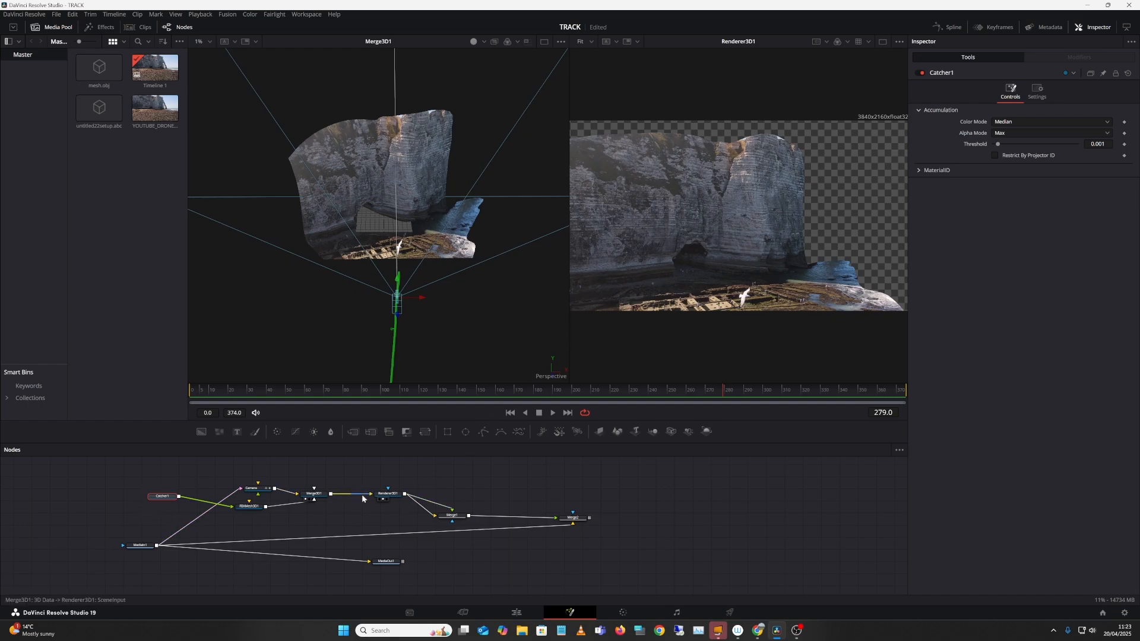
Step: Rearrange the Catcher1, Camera, Merge3D1, Renderer3D1 and Merge1 nodes into a tidier, more compact layout
drag(320, 493, 313, 491)
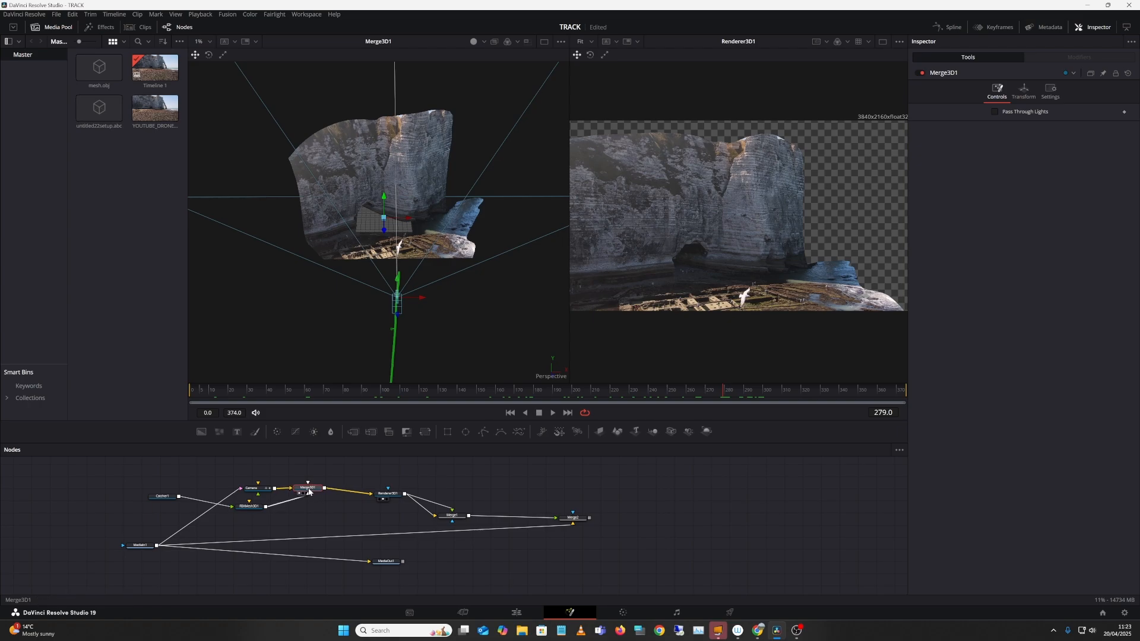
mouse_move(164, 499)
mouse_down()
mouse_move(177, 525)
mouse_move(183, 509)
mouse_up()
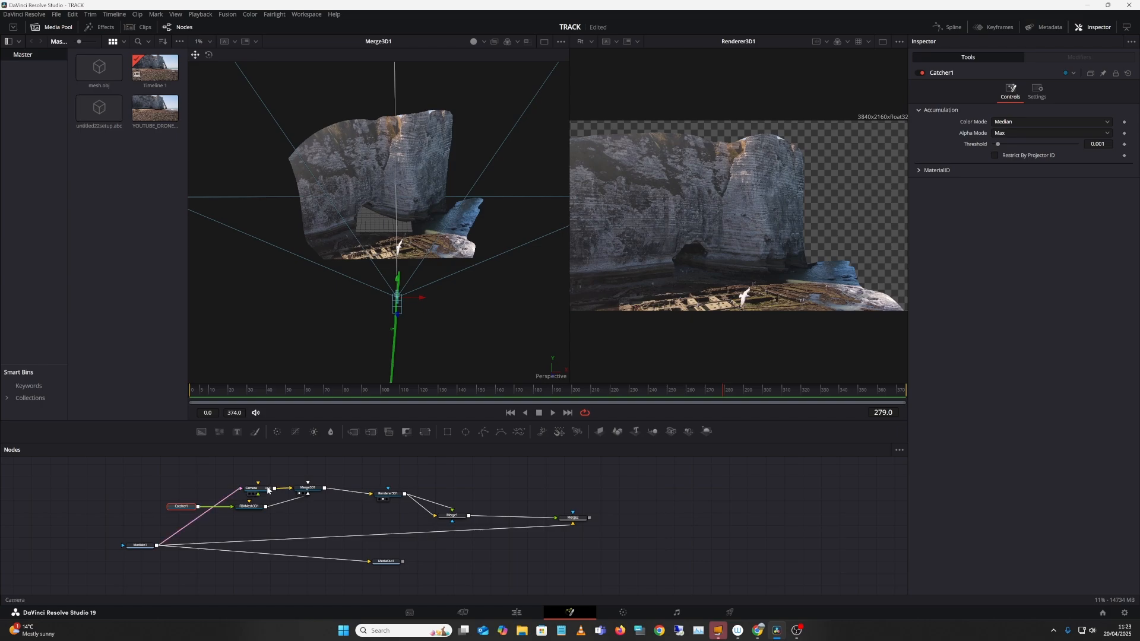
drag(269, 490, 303, 489)
drag(390, 493, 375, 486)
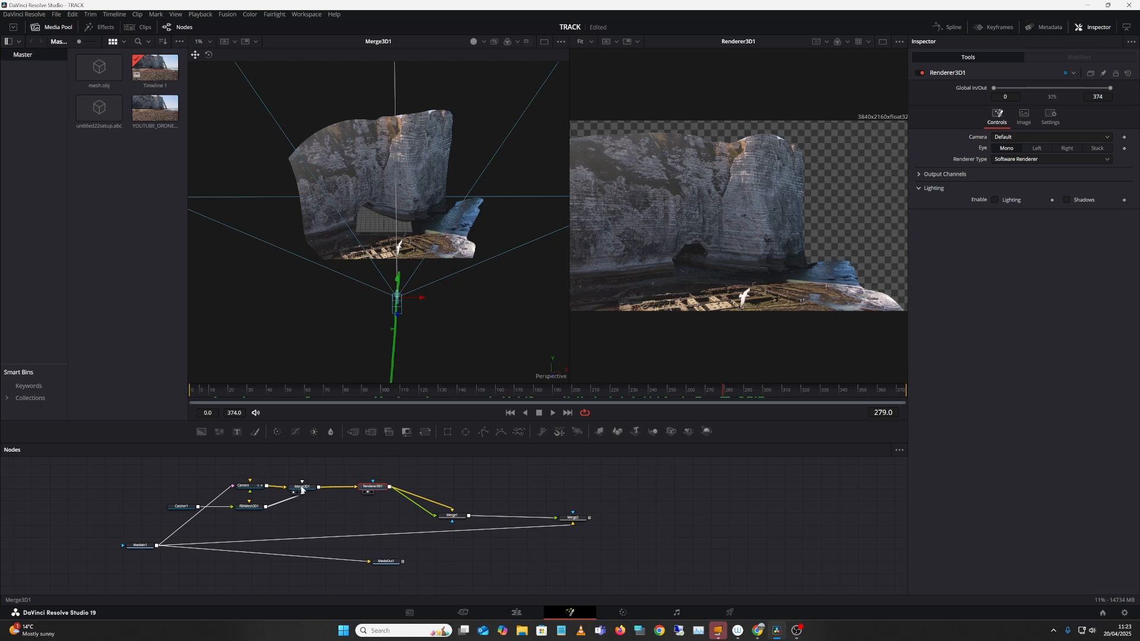
click(300, 490)
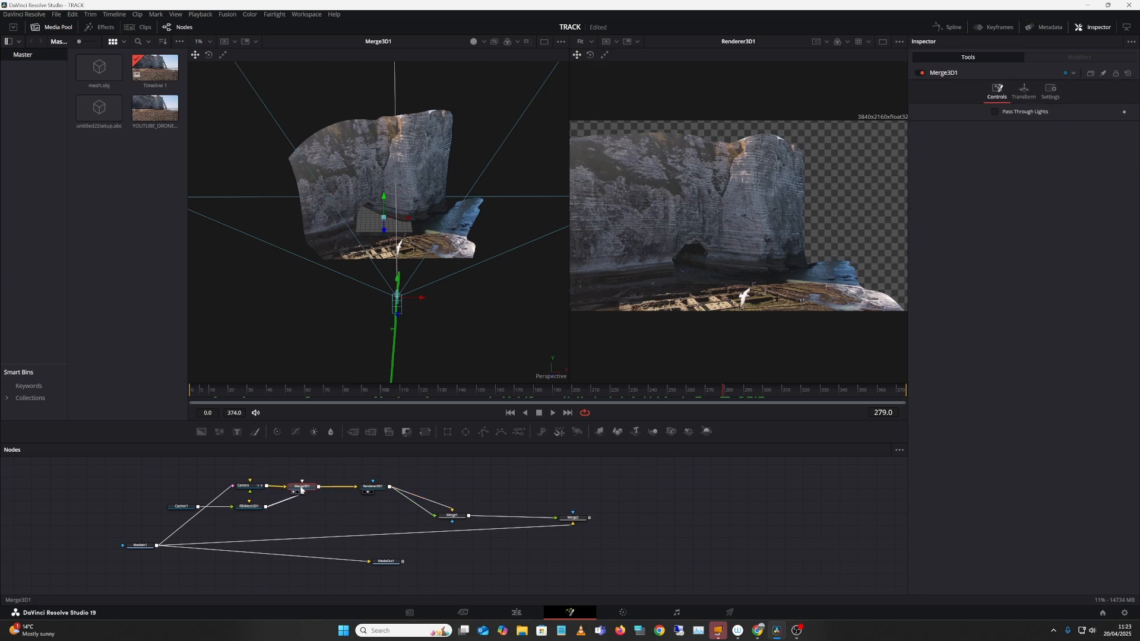
drag(451, 518, 417, 512)
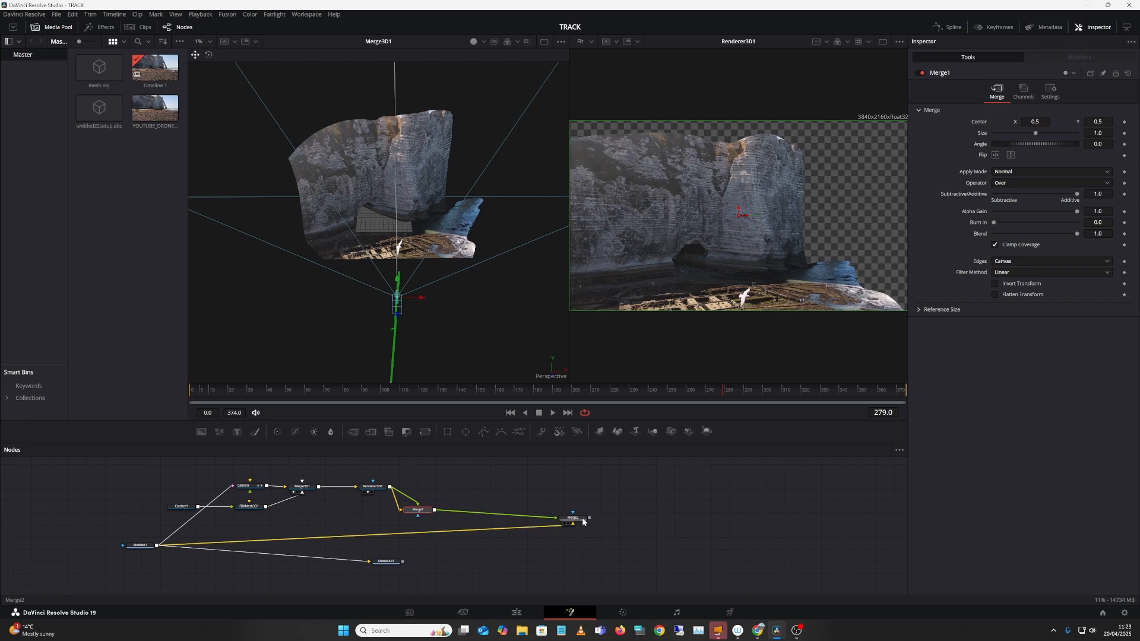
Step: Move Merge2 closer to Merge1 and connect its output to MediaOut1 in place of the direct MediaIn1 connection
click(557, 511)
drag(575, 518, 536, 511)
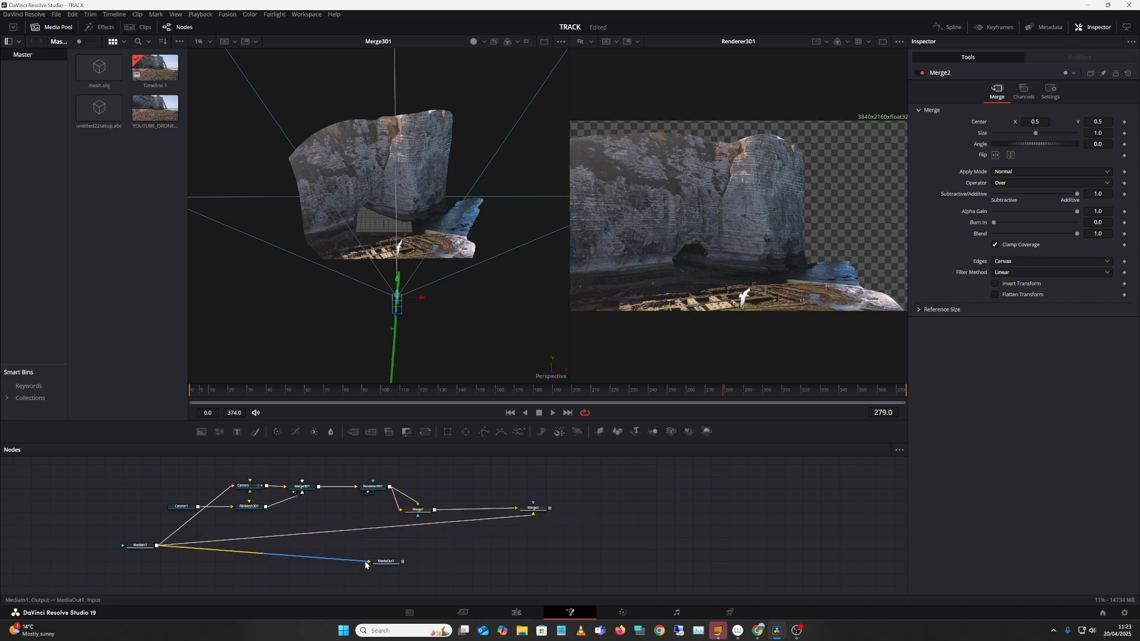
drag(366, 562, 620, 506)
drag(552, 509, 591, 511)
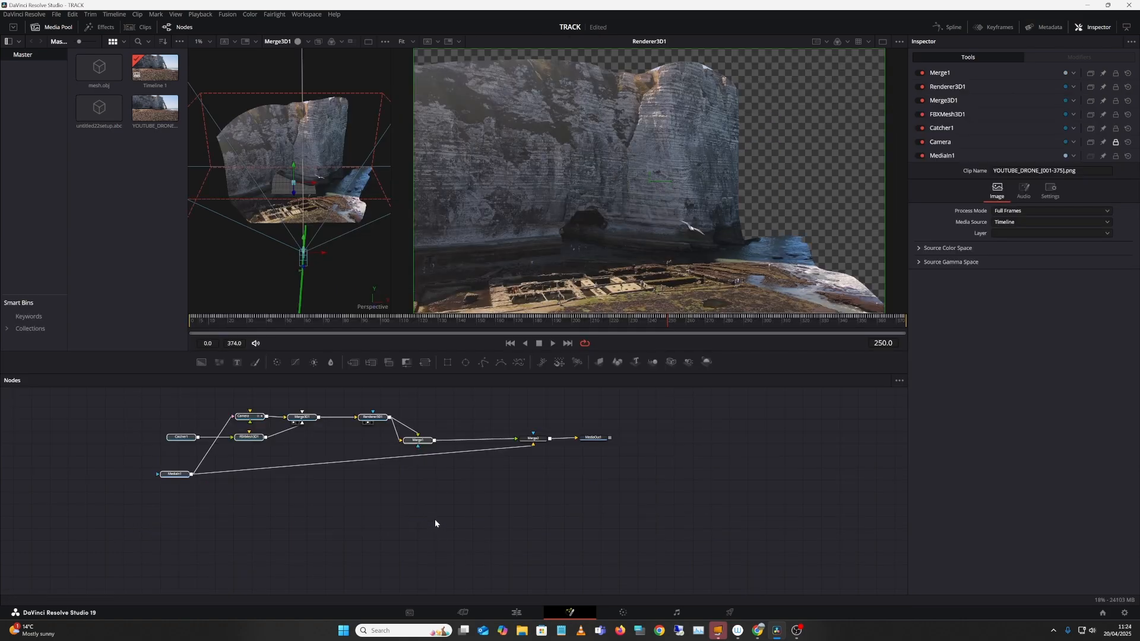
Step: Duplicate the projection setup from MediaIn1 through Merge1 and place the copied nodes below the original chain
drag(435, 519, 123, 387)
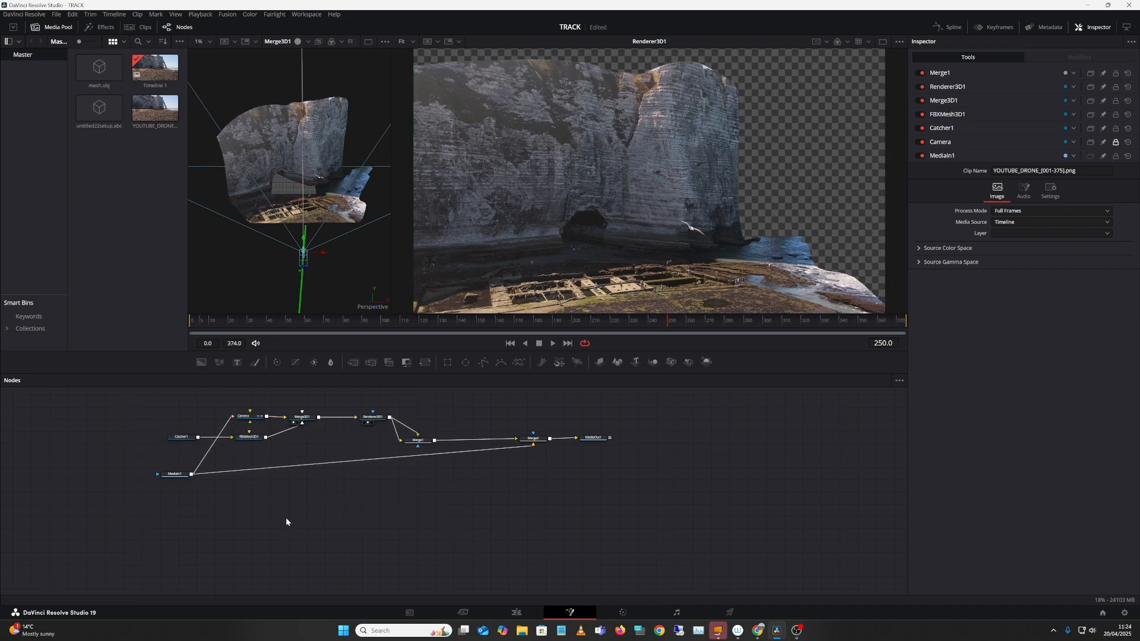
key(ctrl+v)
drag(274, 500, 349, 490)
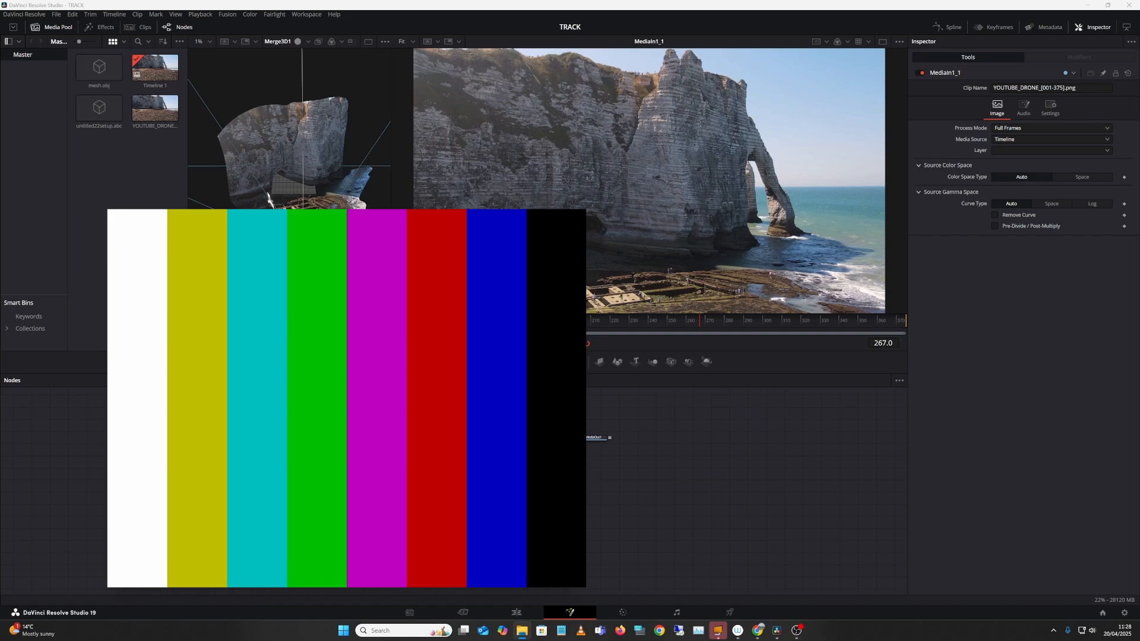
Step: Import the still image YOUTUBE_DRONE_251.png into the node graph and place it below MediaIn1_1
drag(504, 510, 659, 512)
click(651, 546)
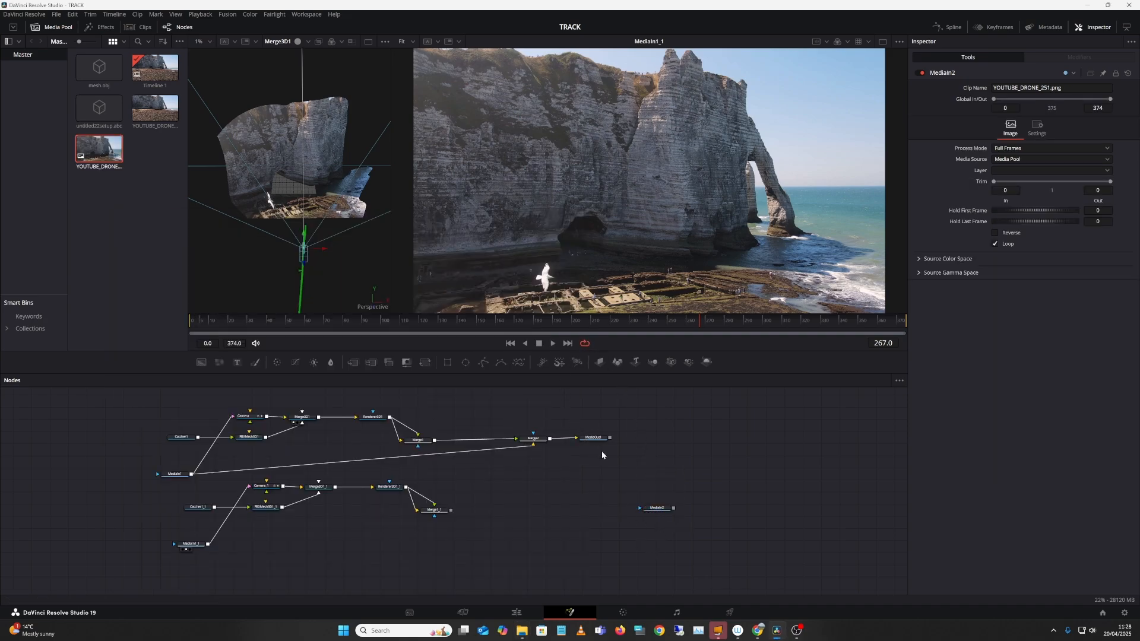
drag(657, 510, 196, 567)
Step: Connect the still image to the duplicated camera in place of MediaIn1_1, and show Merge3D1_1 in the 3D viewer
click(199, 548)
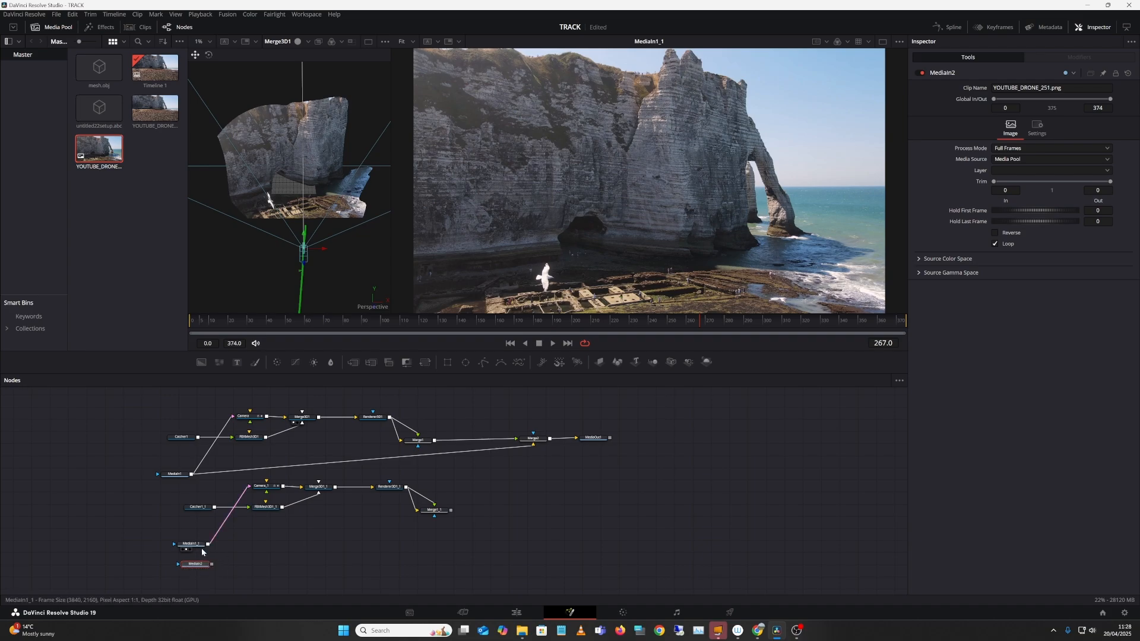
click(199, 550)
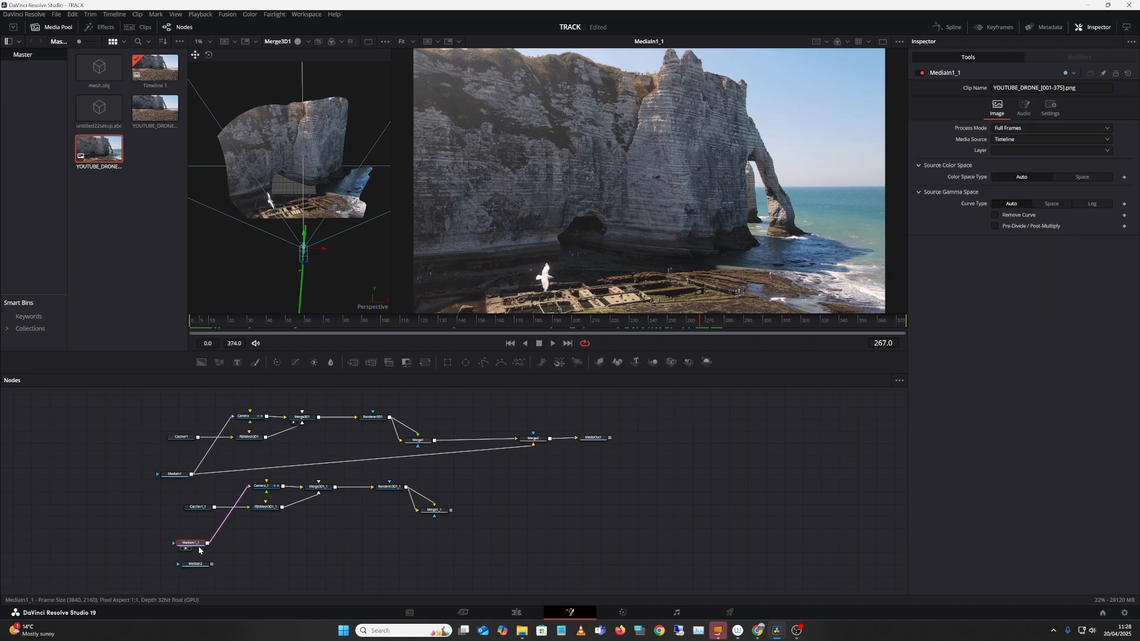
click(202, 567)
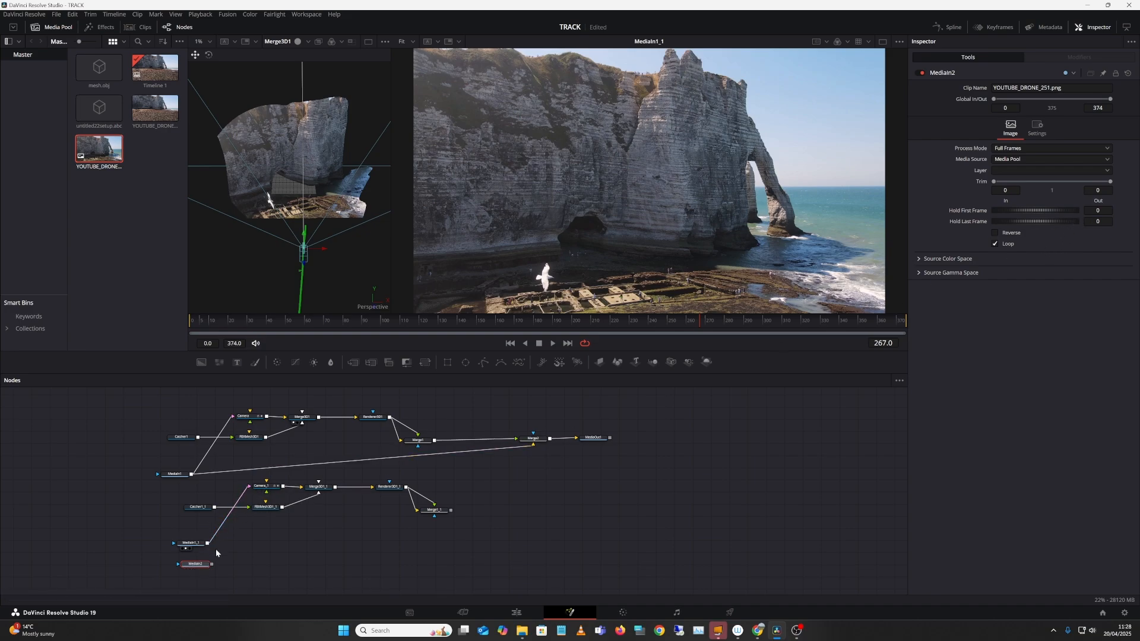
drag(212, 564, 248, 494)
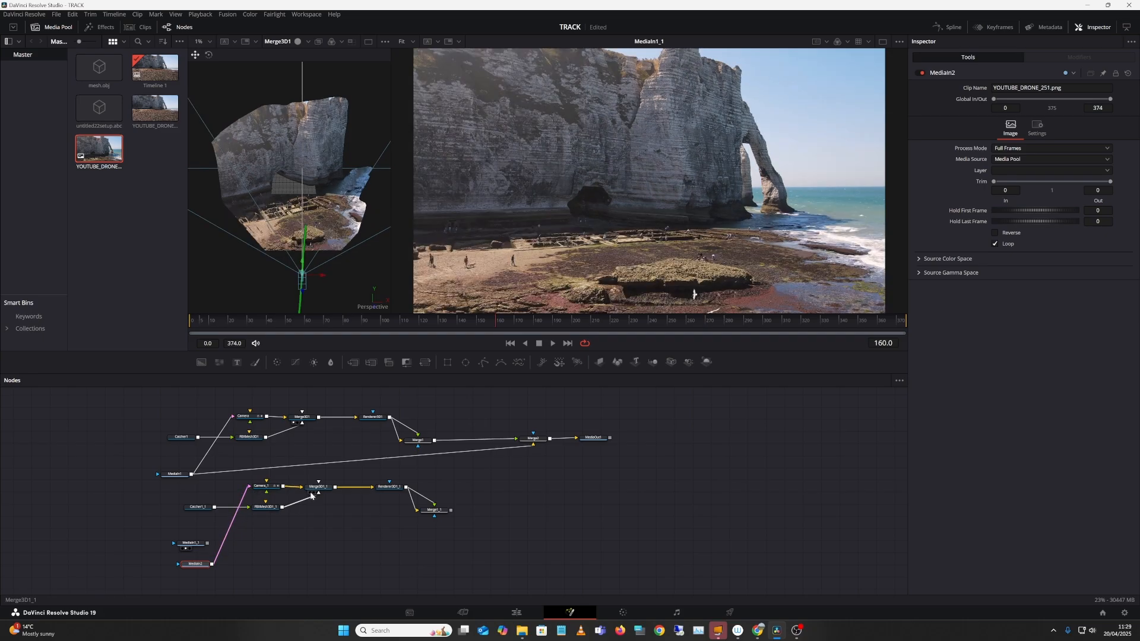
drag(311, 497, 314, 493)
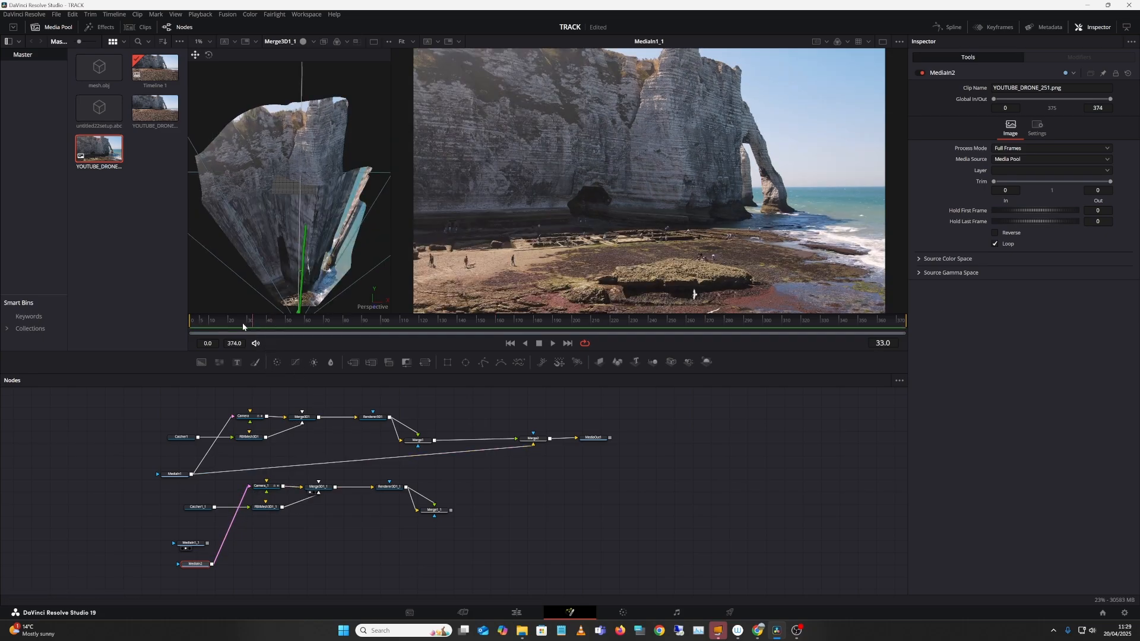
Step: Open the Keyframes editor, show only the selected Camera_1 node in it, and expand its animation channels
click(509, 345)
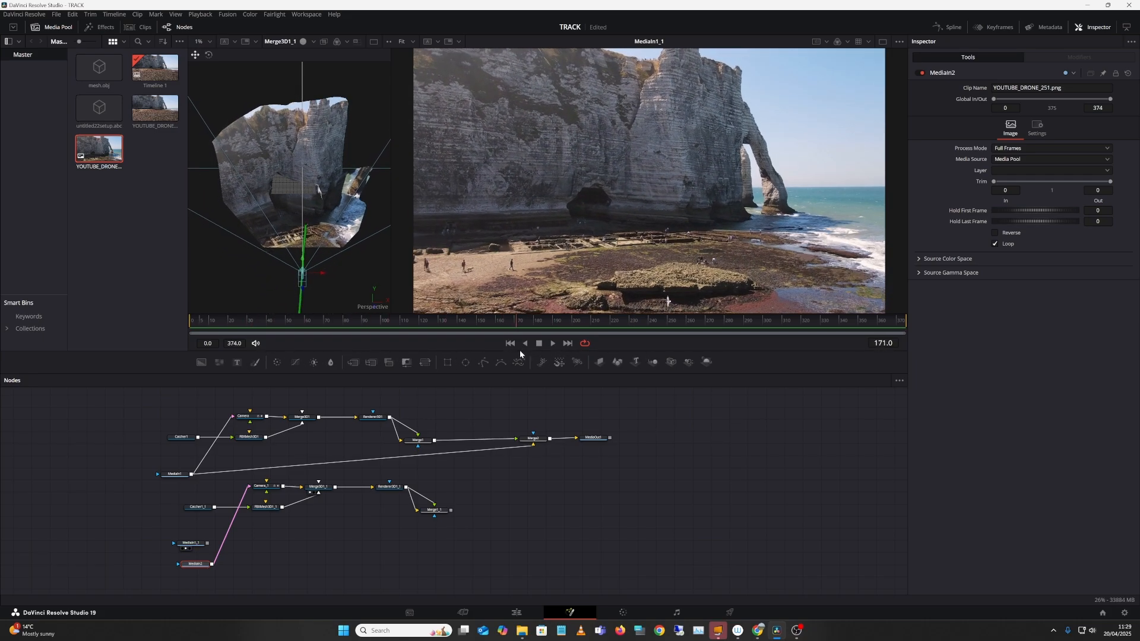
drag(655, 346, 419, 351)
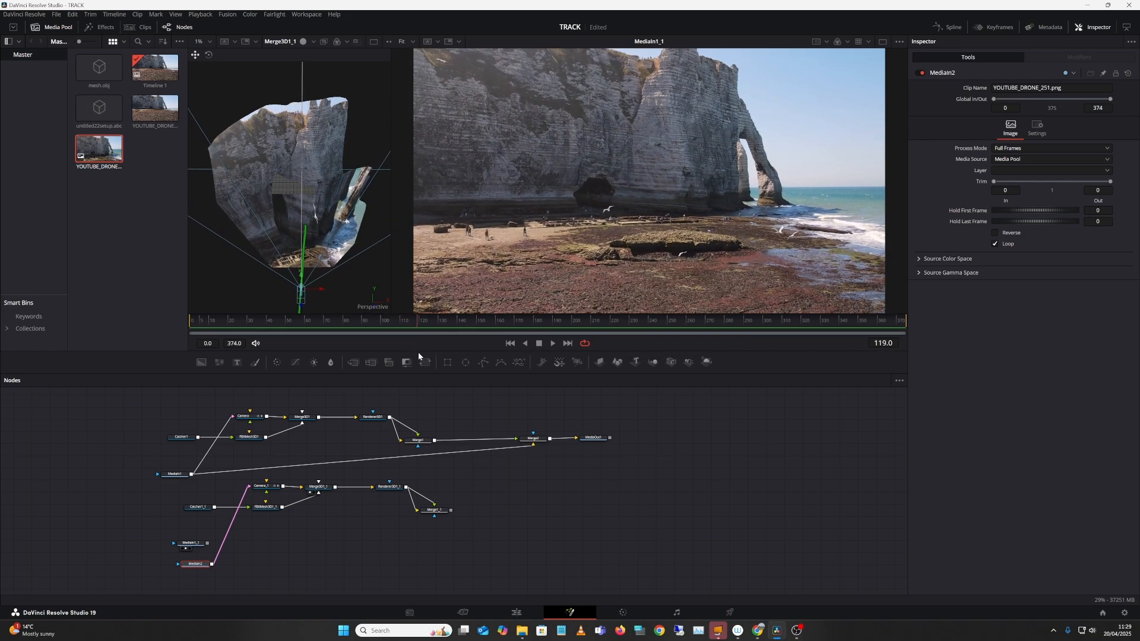
click(269, 488)
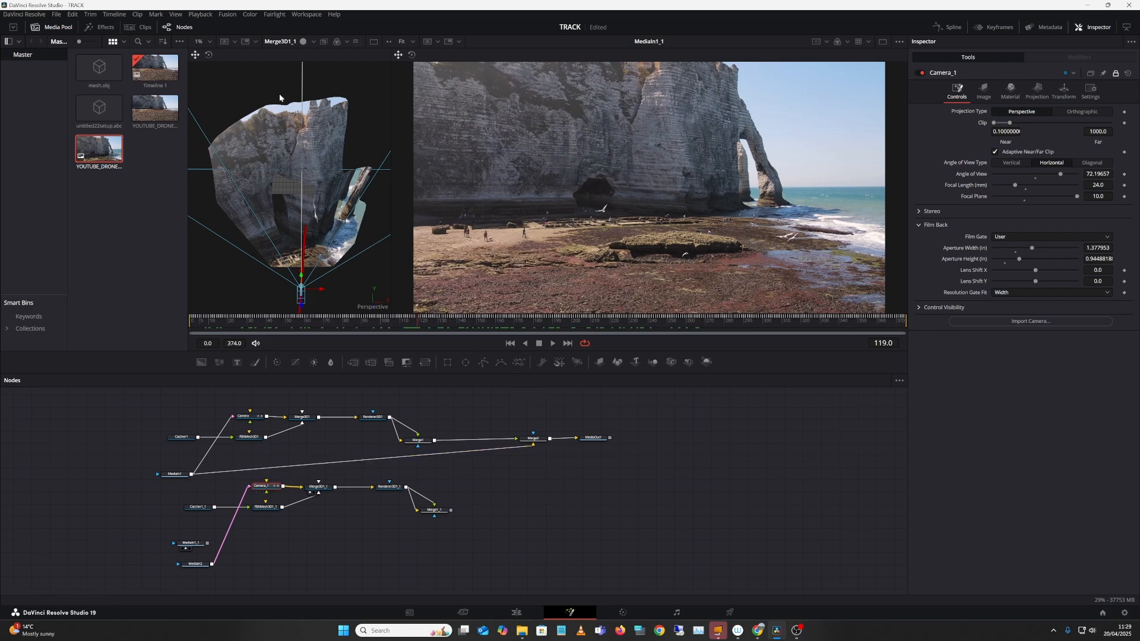
click(232, 16)
mouse_move(276, 22)
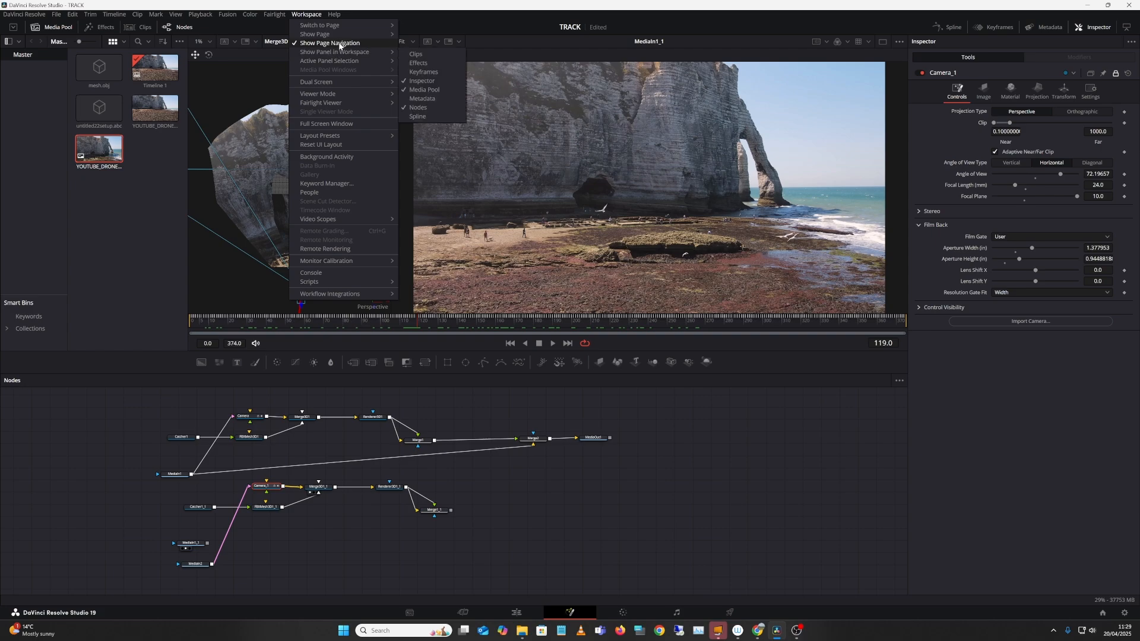
mouse_move(341, 55)
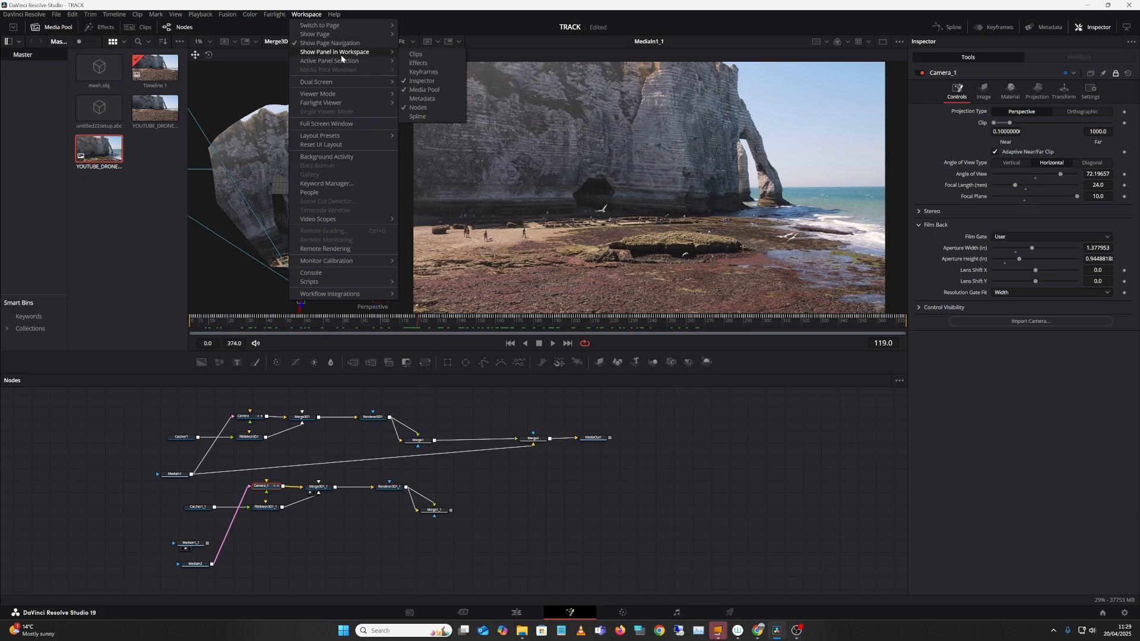
click(450, 72)
click(850, 381)
click(899, 380)
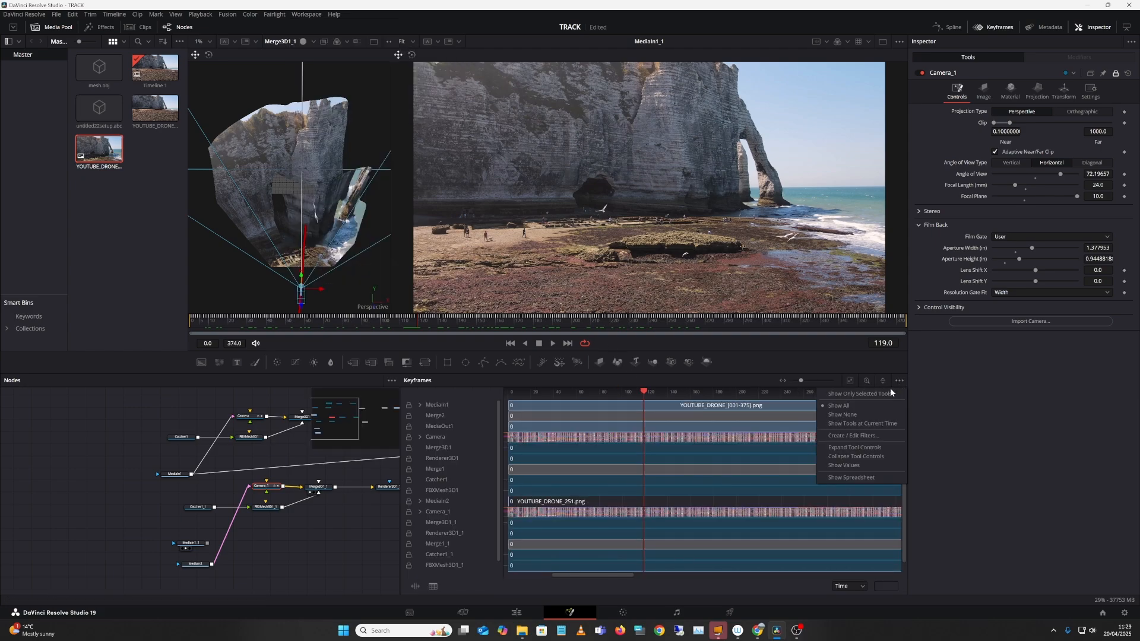
click(890, 395)
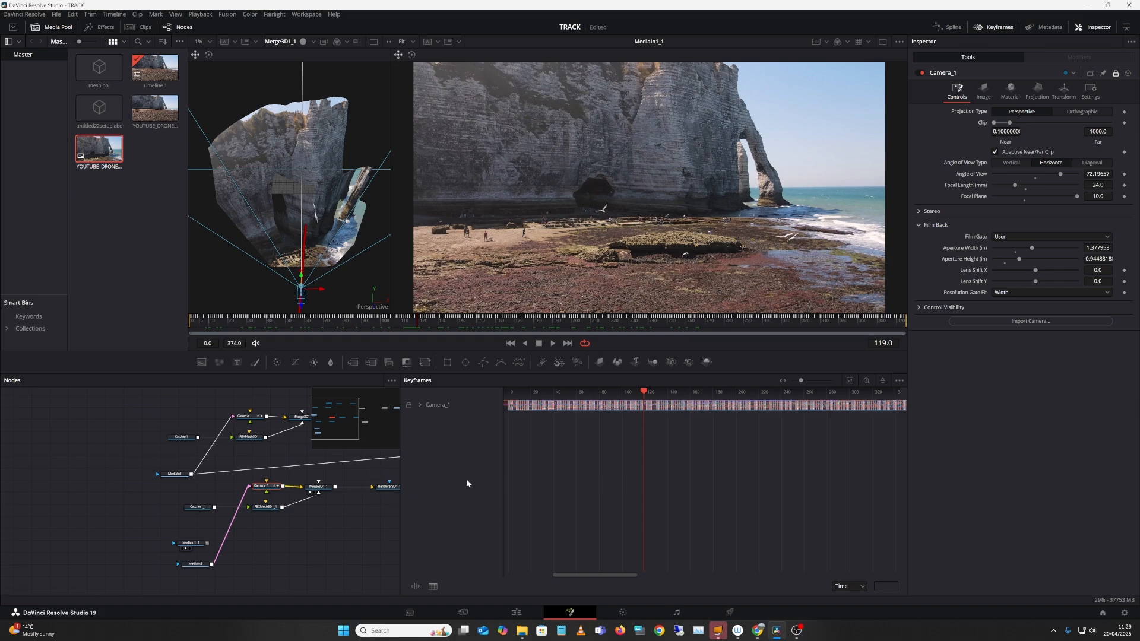
click(419, 406)
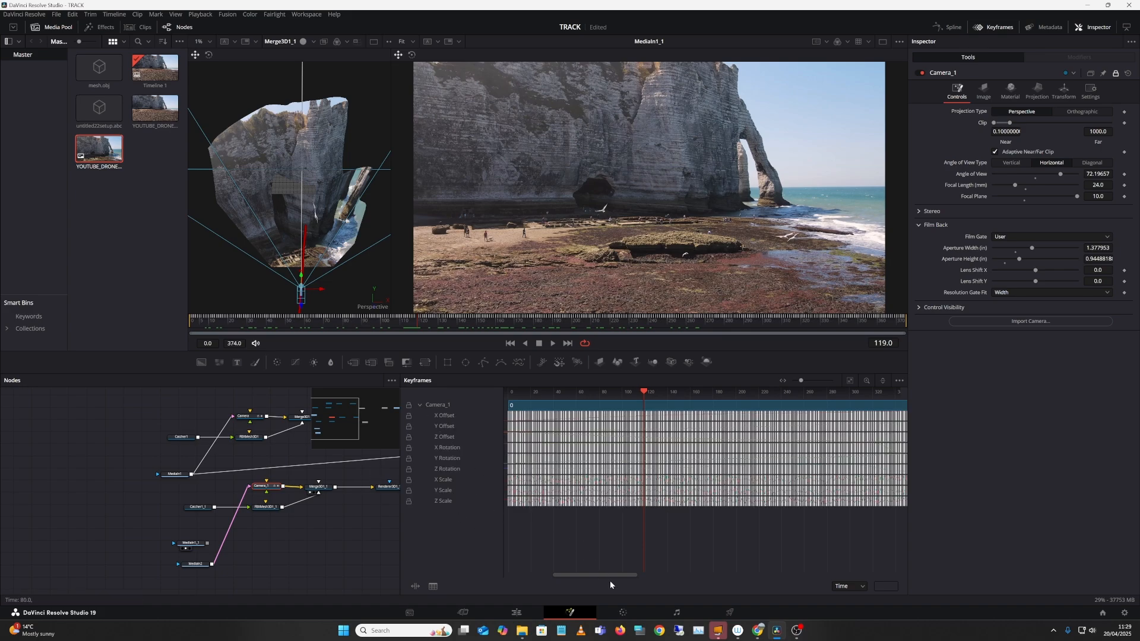
Step: Move the playhead to frame 251 and delete Camera_1's offset, rotation and scale keyframes after that frame
drag(607, 576, 659, 572)
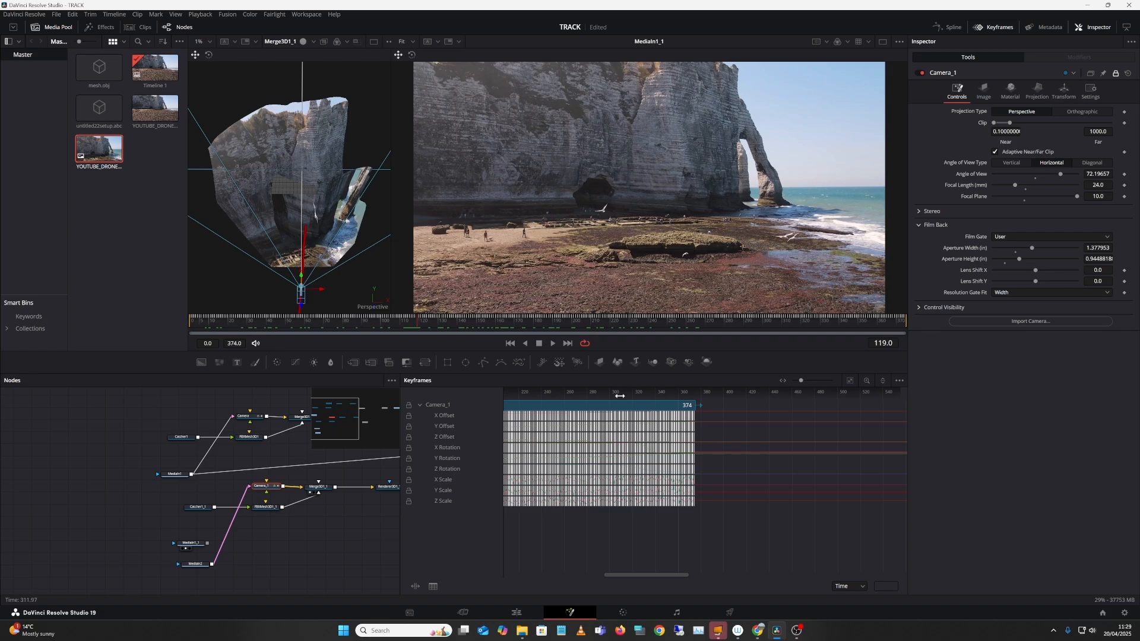
drag(597, 392, 676, 391)
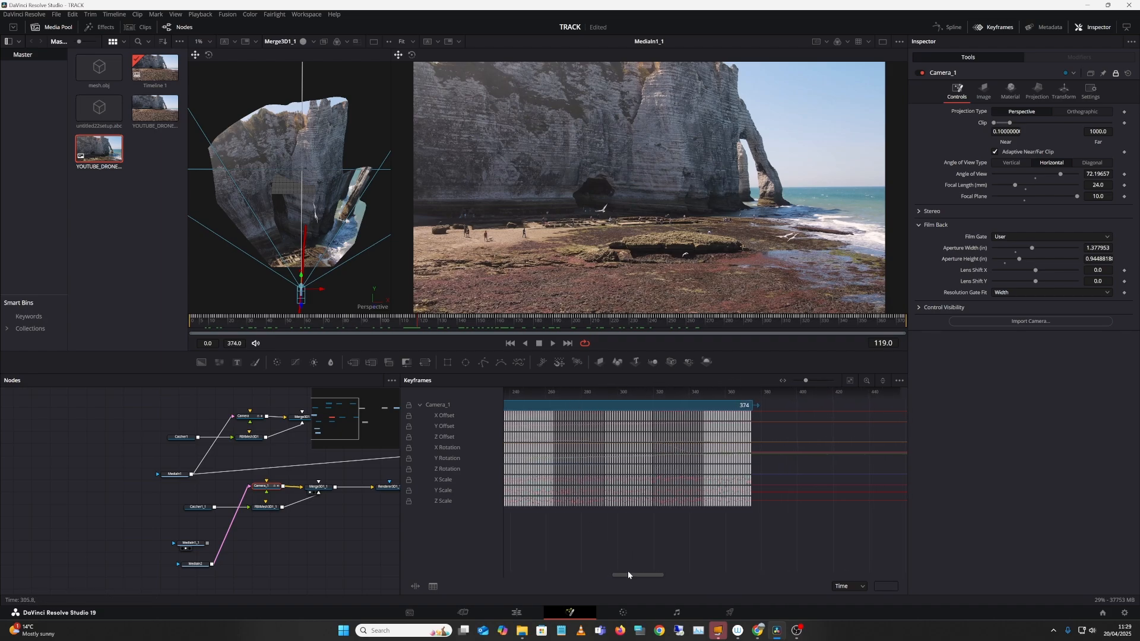
drag(628, 575, 604, 573)
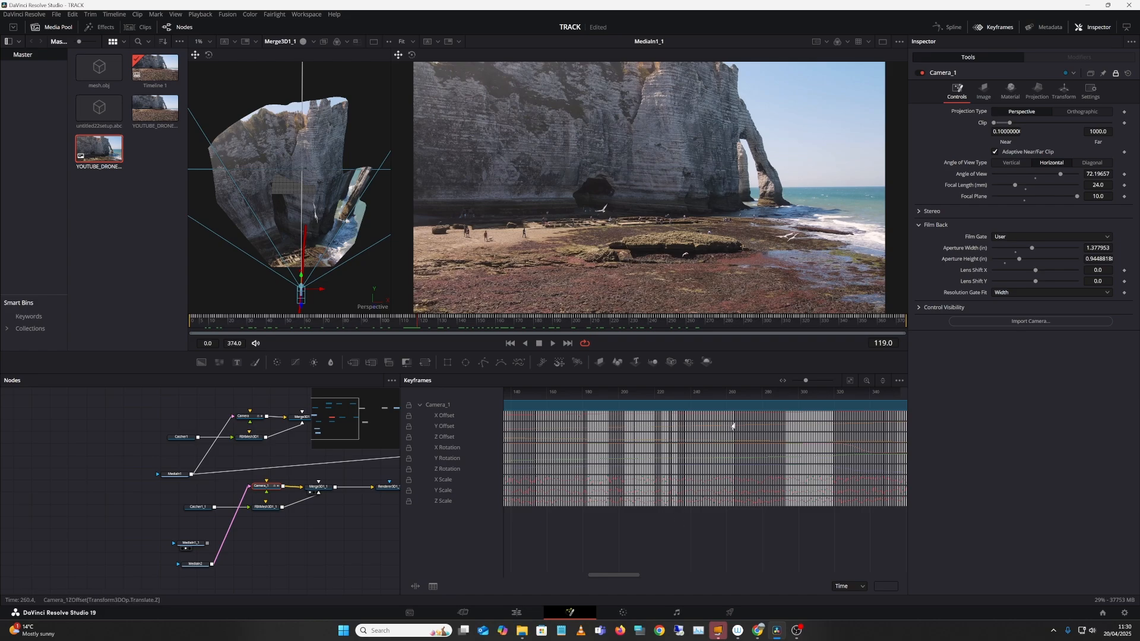
drag(753, 395, 761, 395)
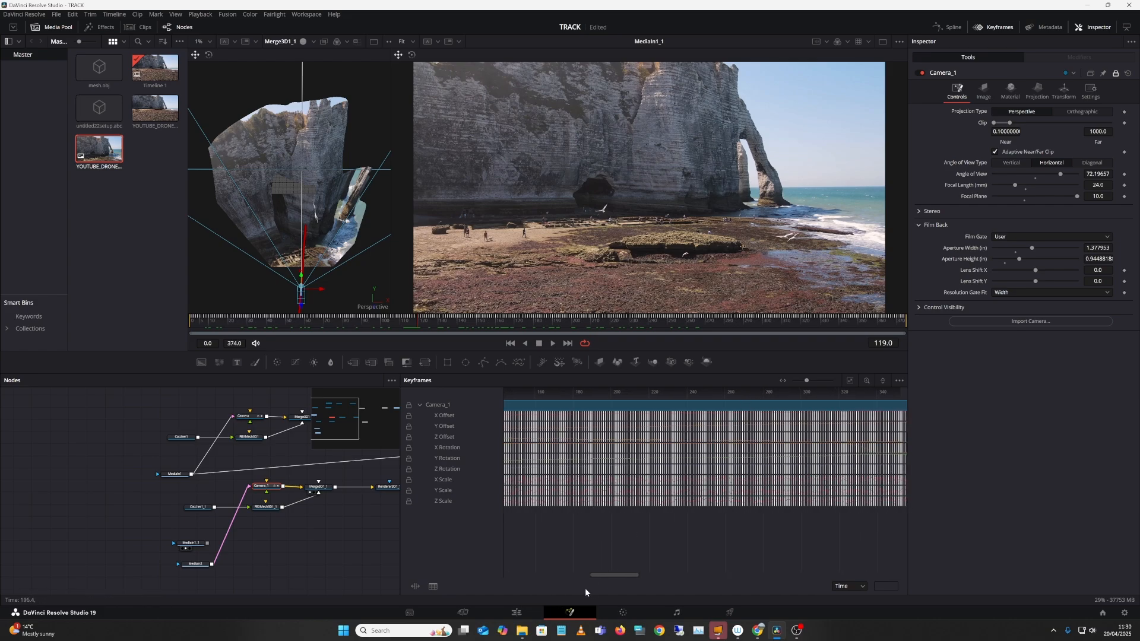
drag(604, 575, 597, 575)
click(669, 330)
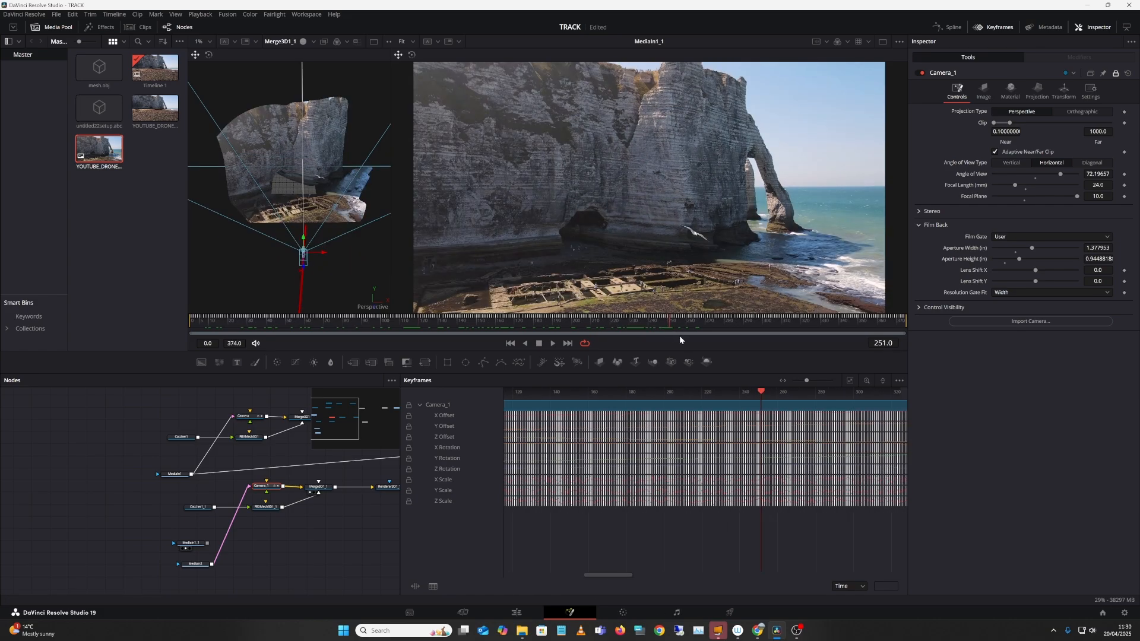
drag(739, 395, 782, 392)
drag(611, 576, 636, 573)
drag(845, 517, 552, 416)
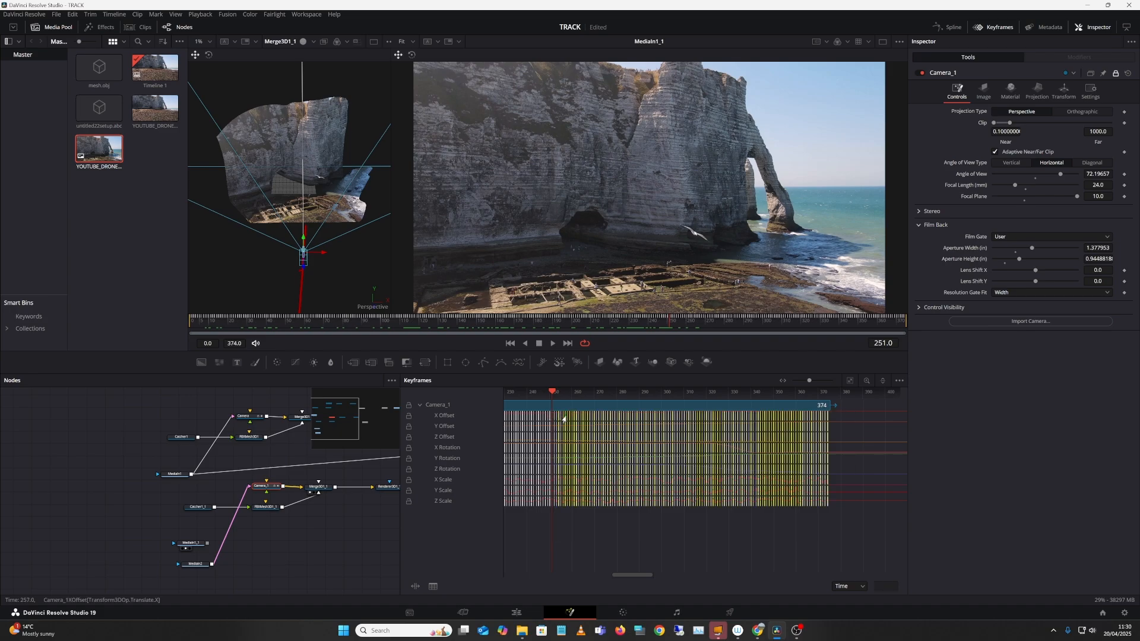
key(Delete)
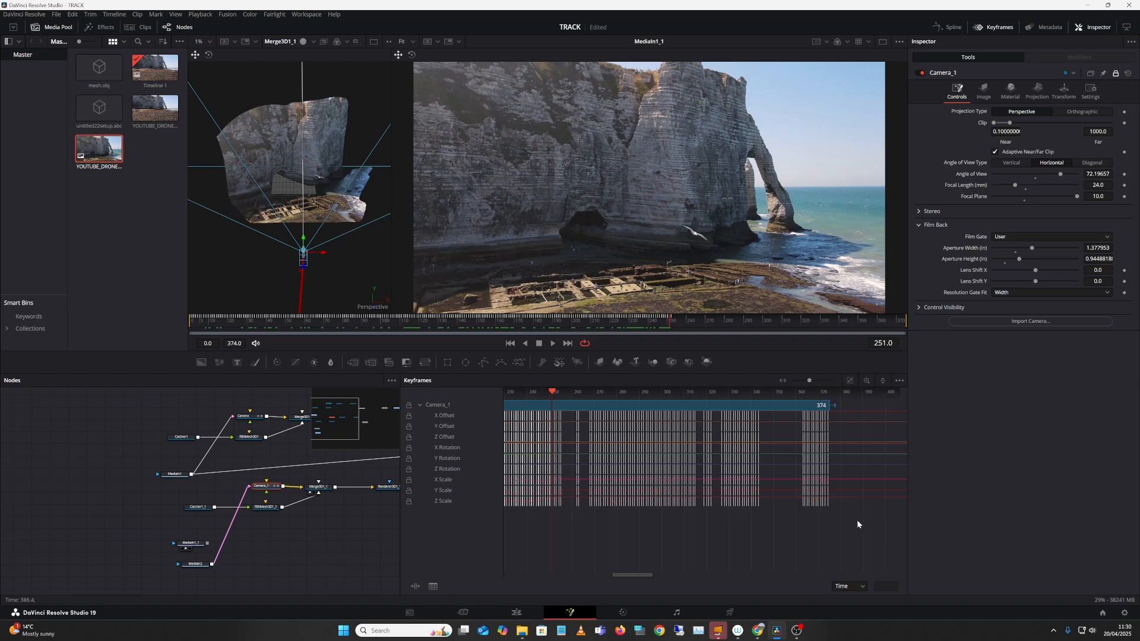
Step: Delete the leftover Camera_1 keyframes after frame 251, including the ones at frame 252
drag(850, 534, 626, 514)
drag(628, 575, 628, 575)
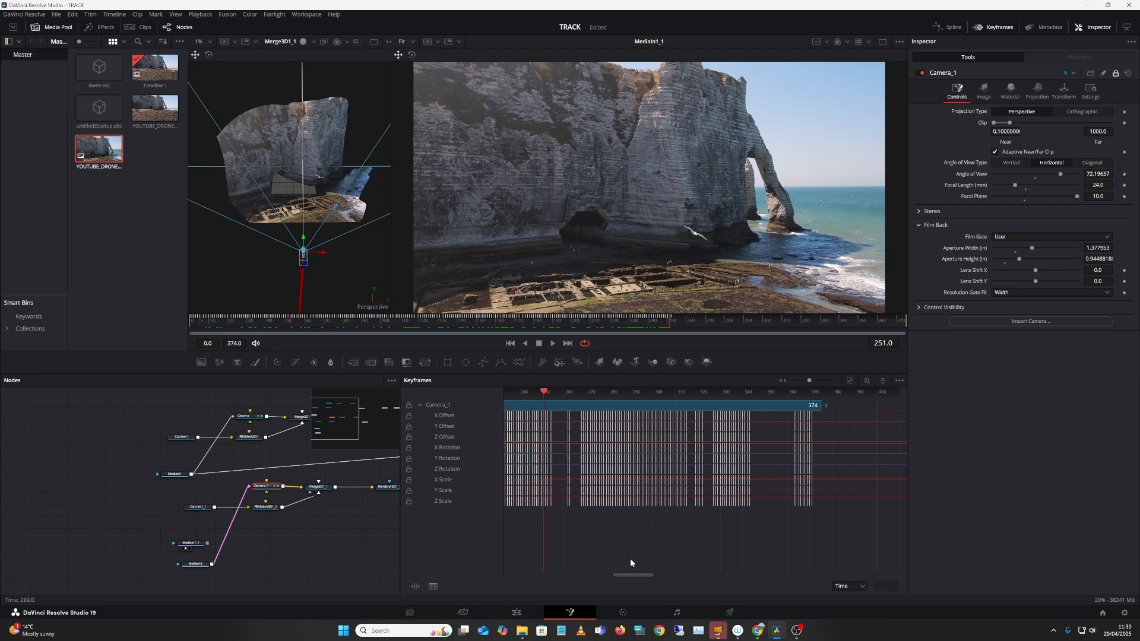
click(850, 381)
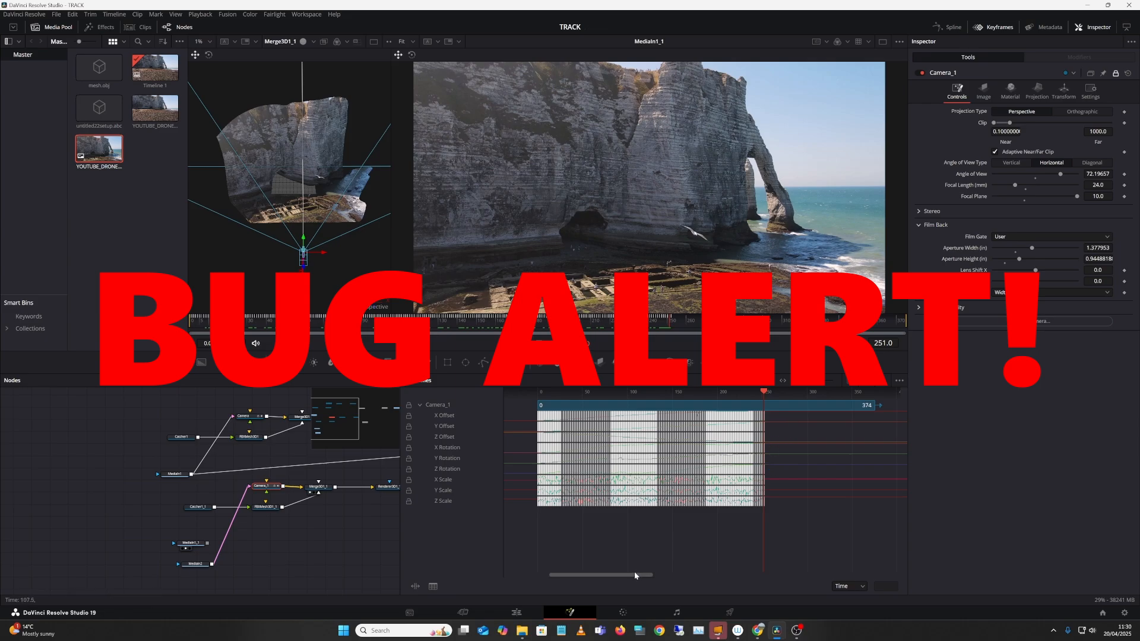
drag(634, 575, 651, 575)
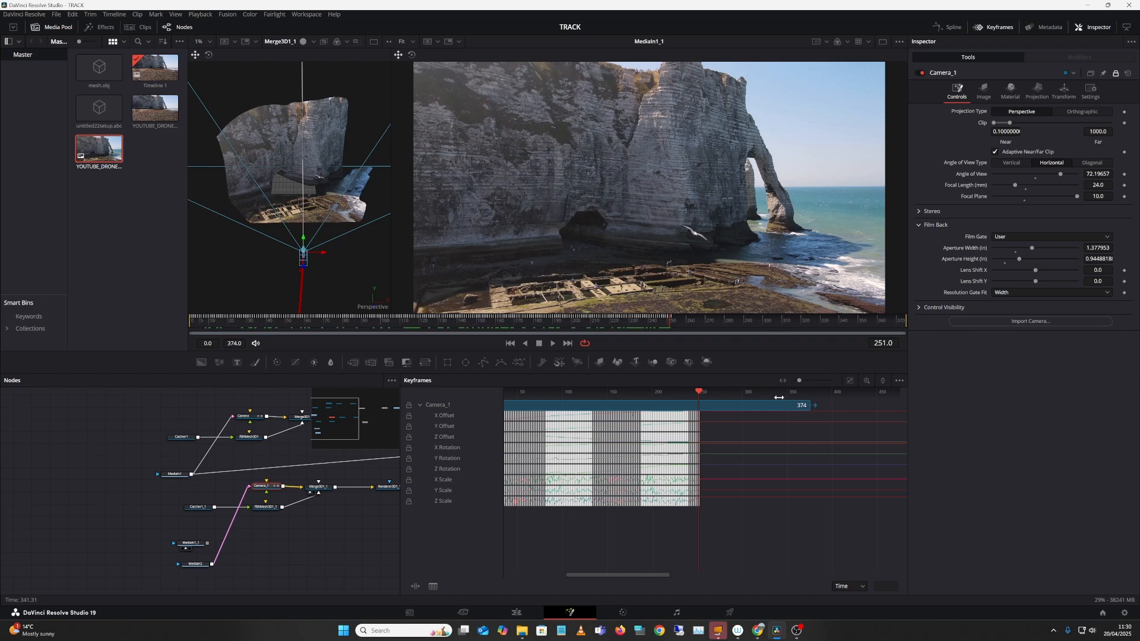
drag(779, 397, 917, 387)
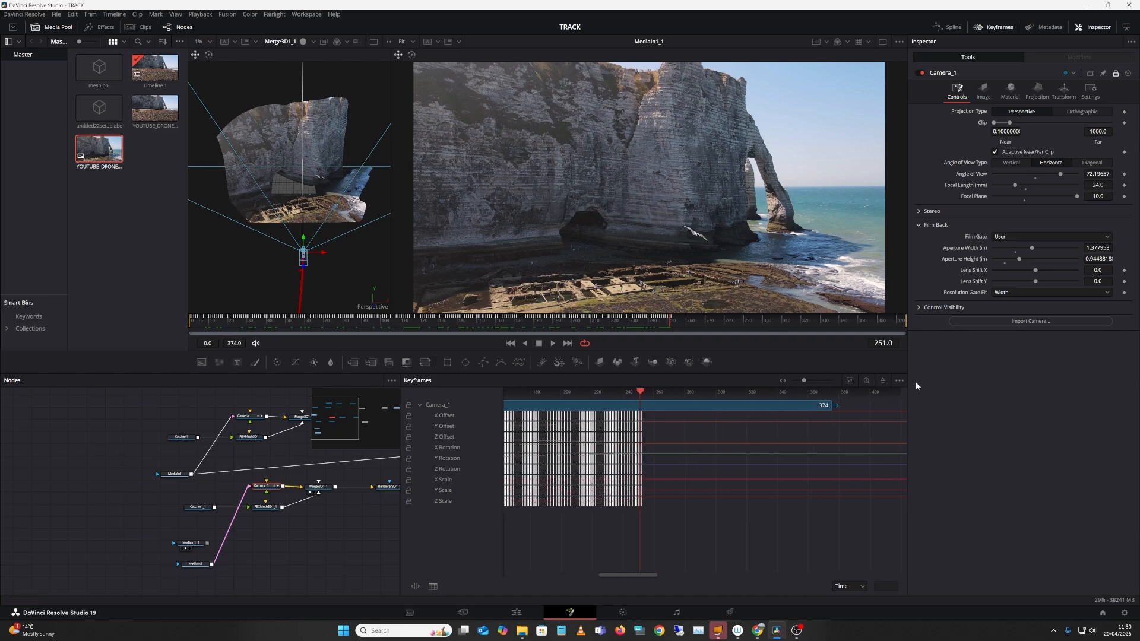
drag(773, 400, 696, 397)
drag(592, 527, 566, 417)
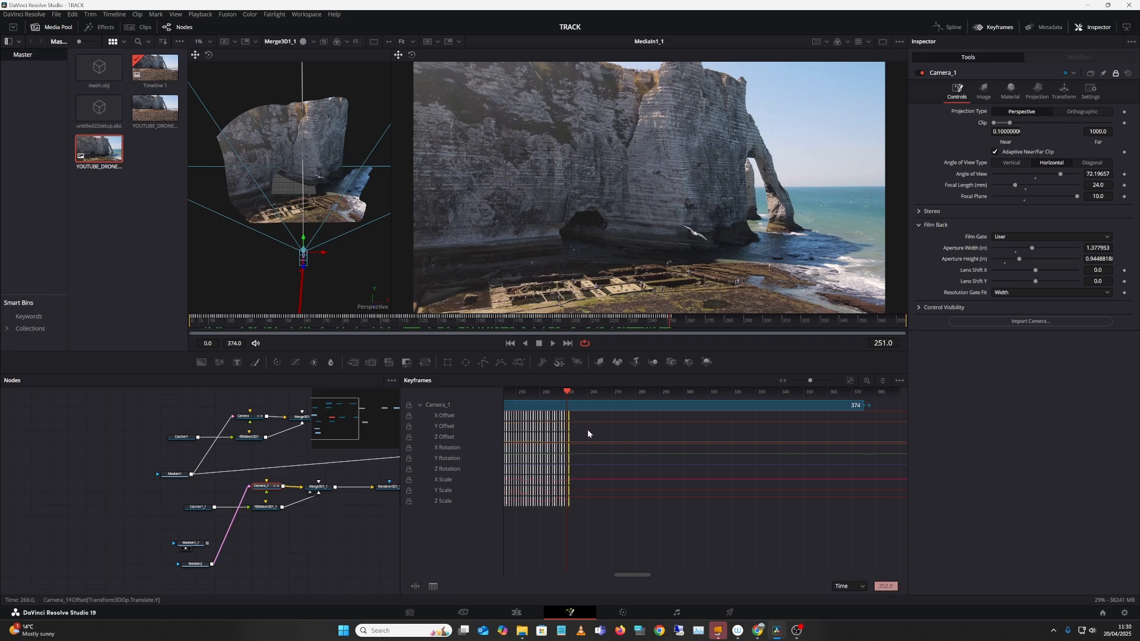
key(Delete)
Step: Delete Camera_1's keyframes from the start of the clip up to just before frame 251
drag(629, 576, 572, 583)
drag(547, 537, 893, 414)
key(Delete)
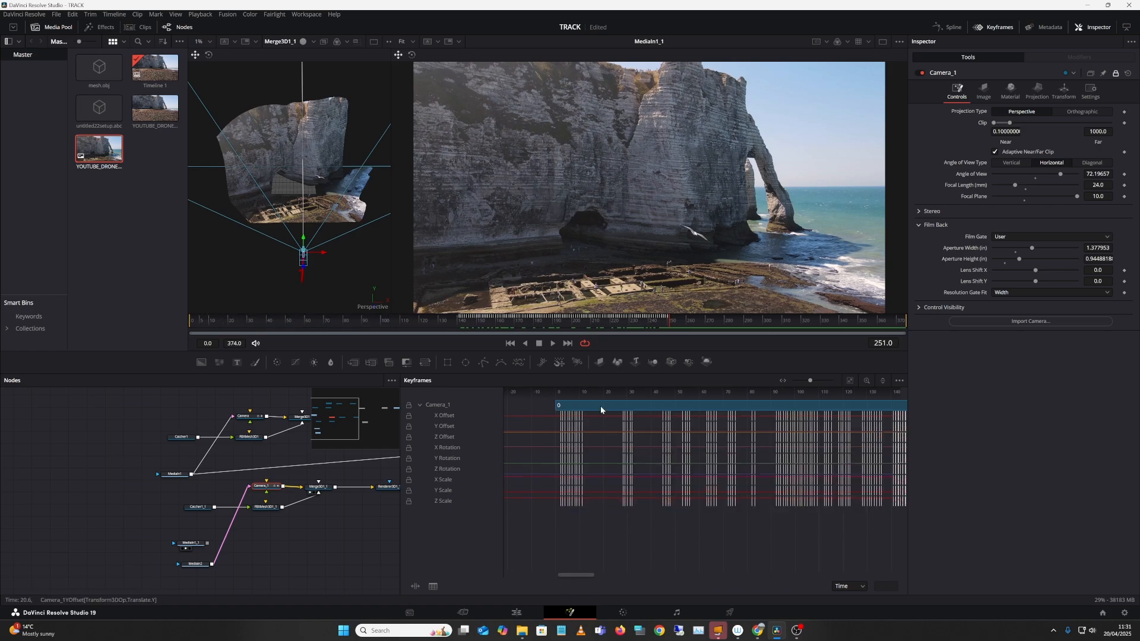
drag(583, 575, 621, 574)
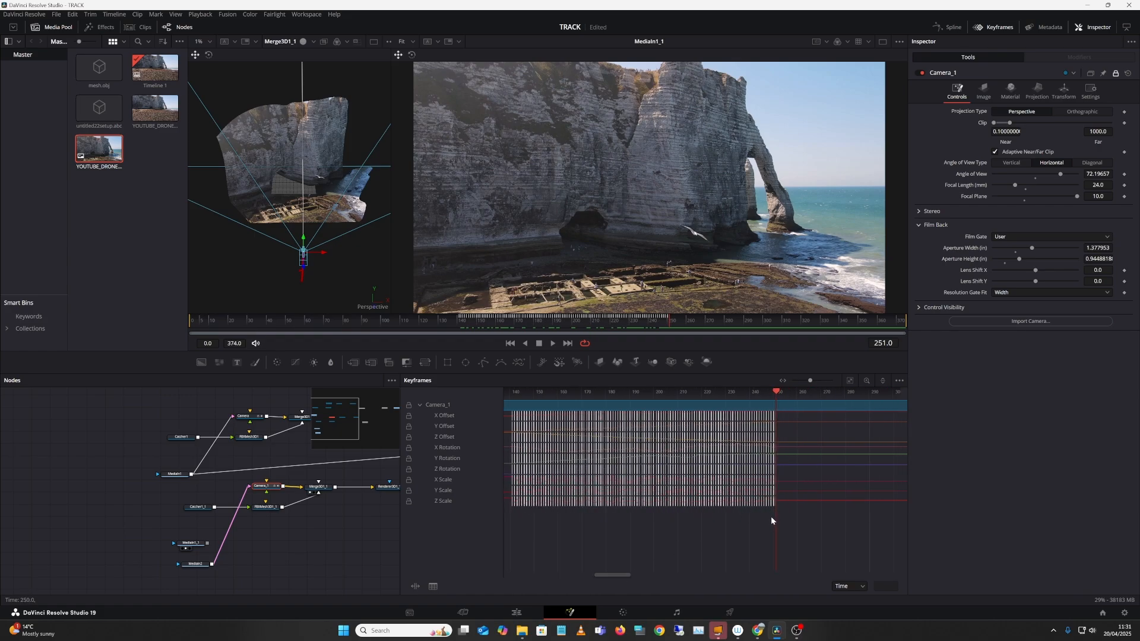
drag(773, 518, 506, 413)
key(Delete)
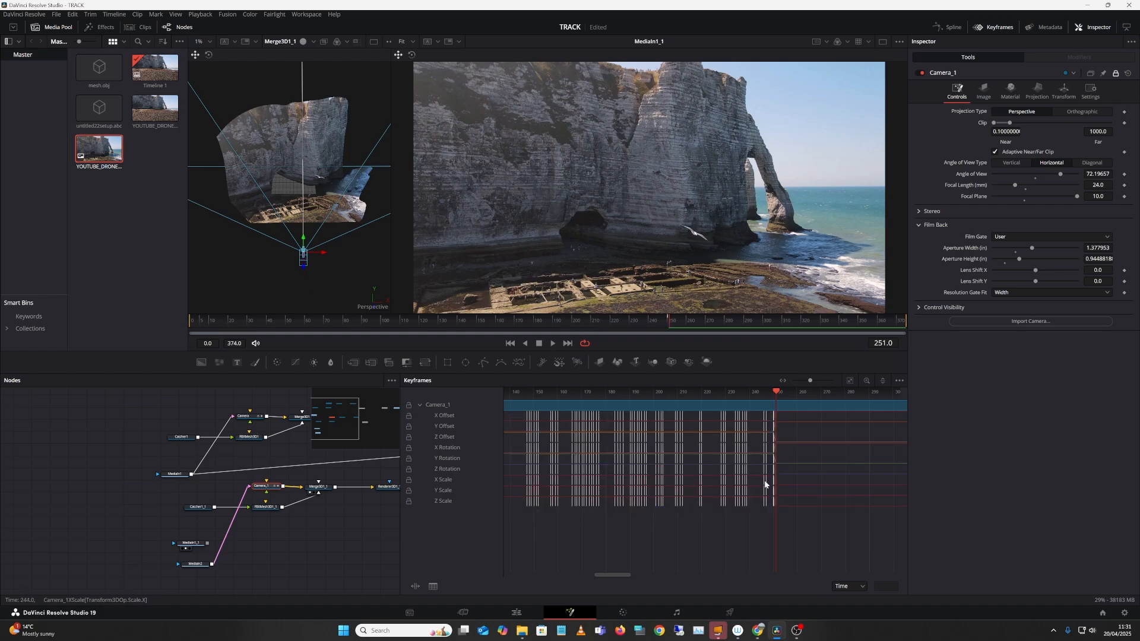
Step: Delete the last Camera_1 keyframes directly before frame 251 and play the timeline to check that the camera stays frozen
drag(823, 390, 949, 381)
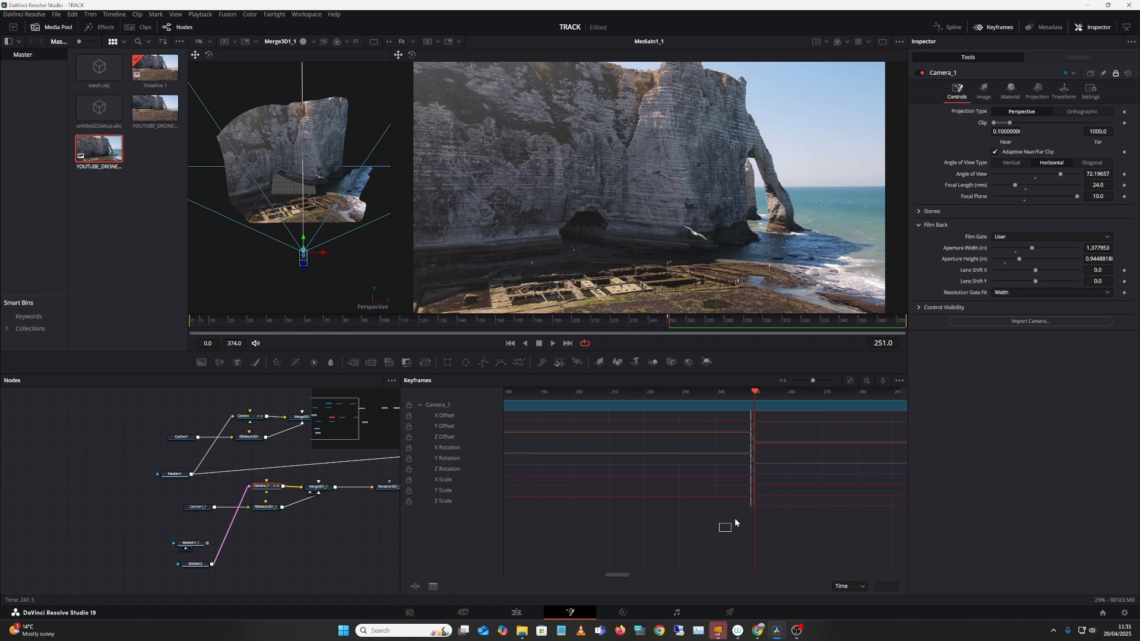
drag(735, 523, 753, 414)
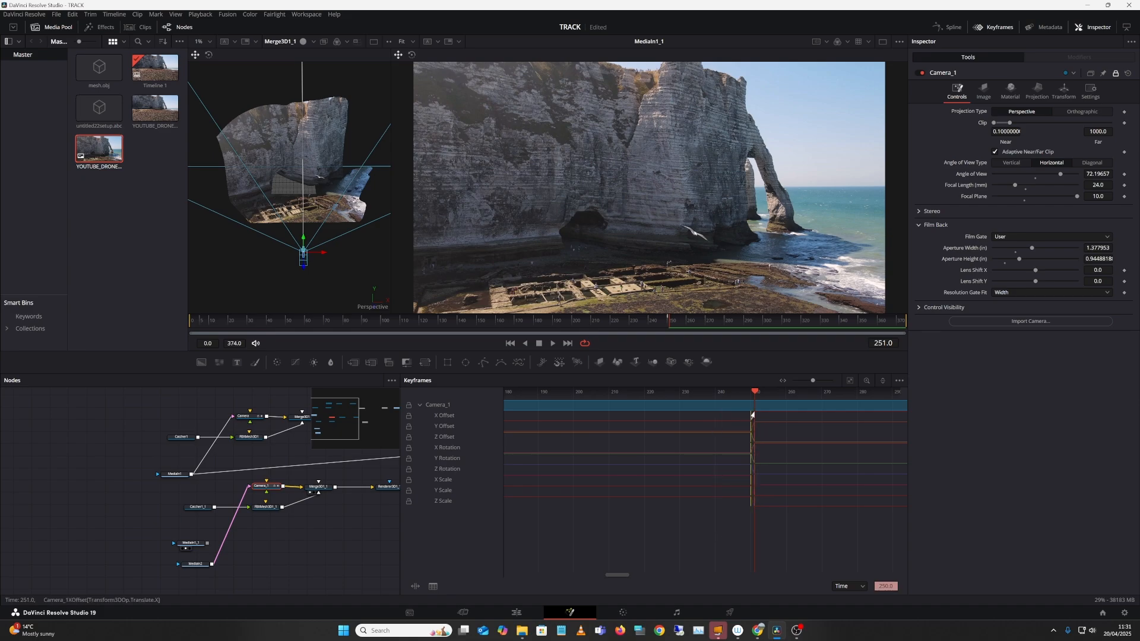
key(Delete)
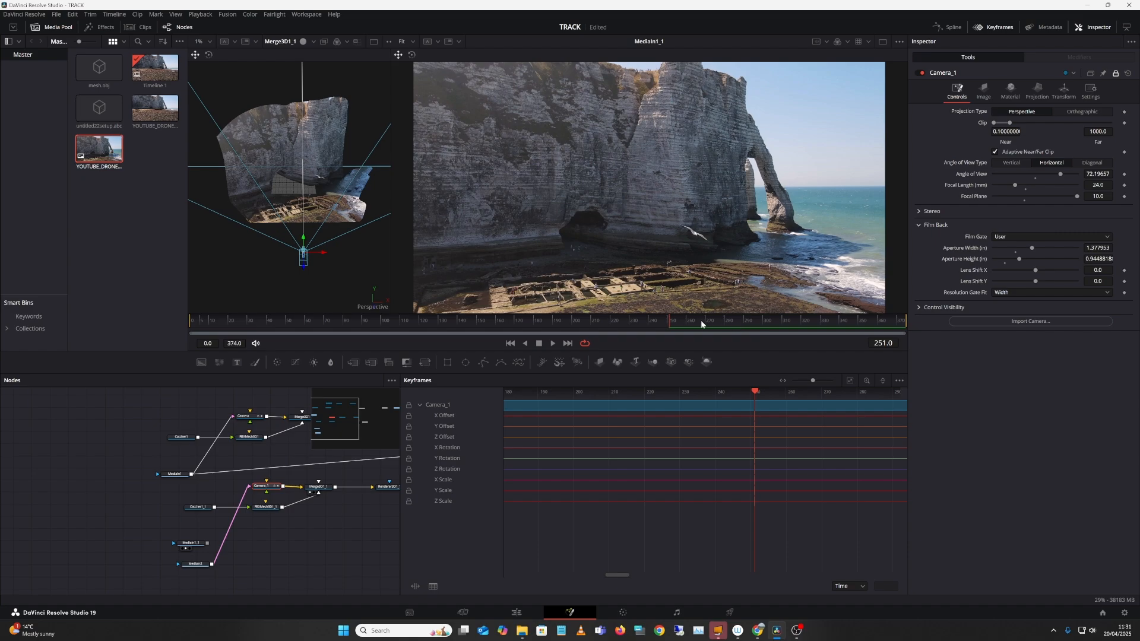
drag(702, 321, 669, 325)
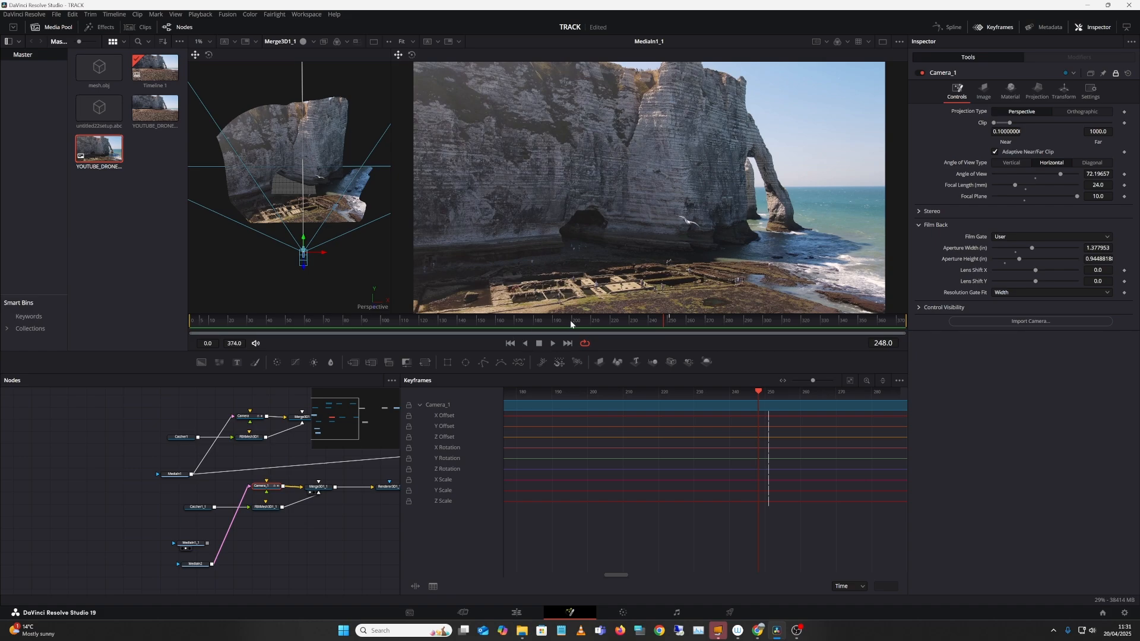
key(space)
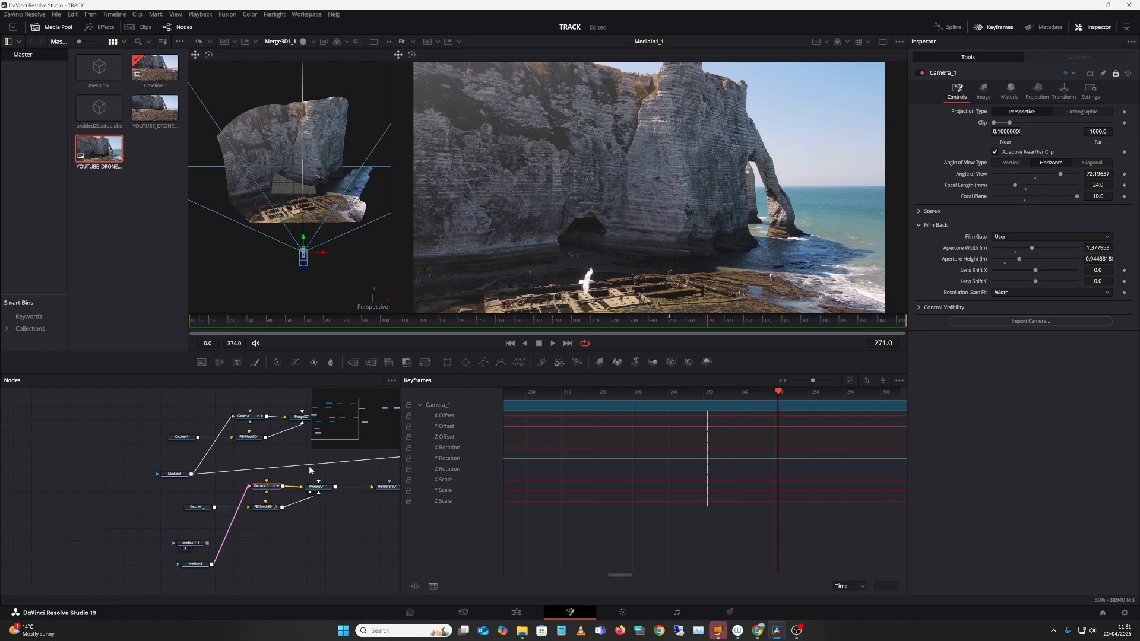
Step: Disconnect MediaIn1 from the original Camera node, connect that Camera's output to Merge3D1_1, and scrub to check the camera motion
drag(289, 467, 249, 494)
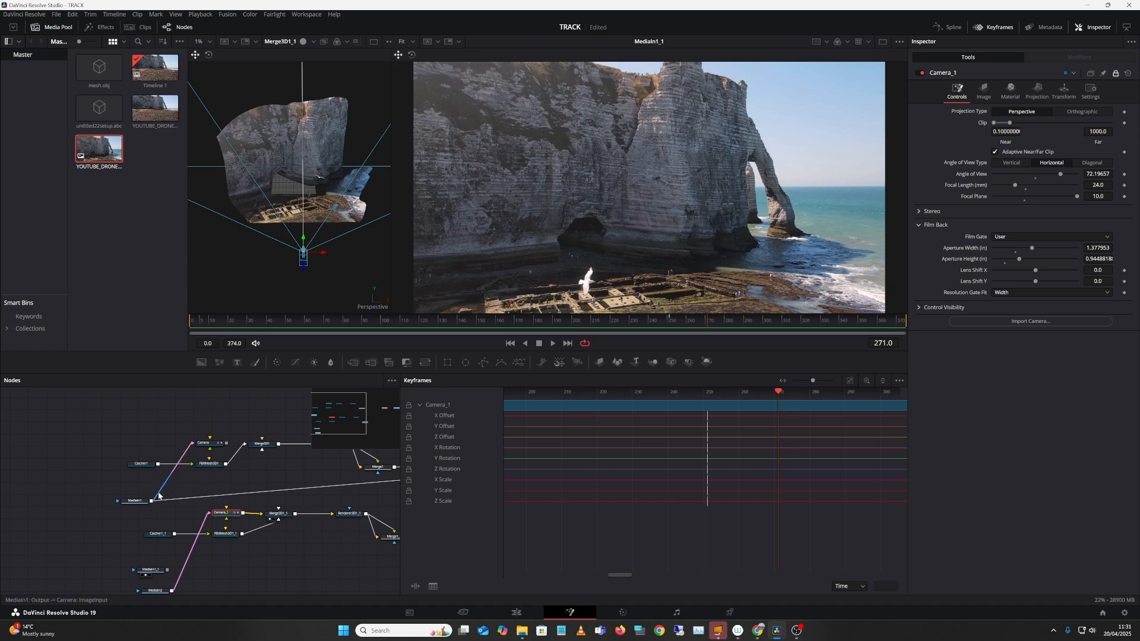
drag(188, 450, 184, 431)
drag(288, 496, 275, 519)
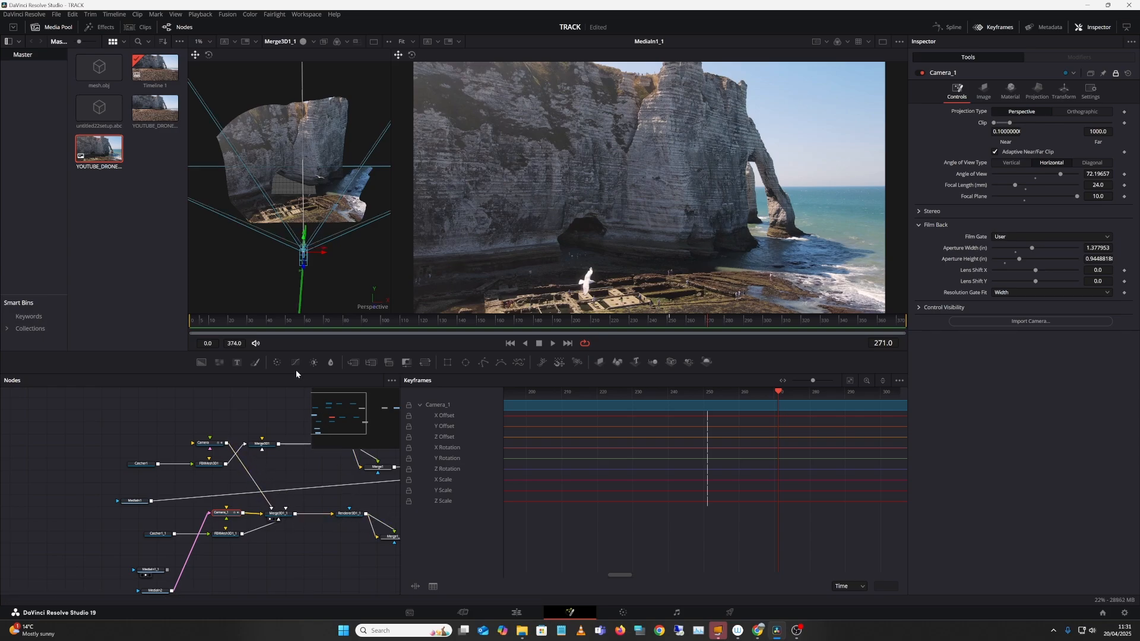
drag(239, 324, 560, 313)
Step: Show Renderer3D1_1 in the 2D viewer and scrub to frame 189 to inspect the rendered projection
right_click(686, 281)
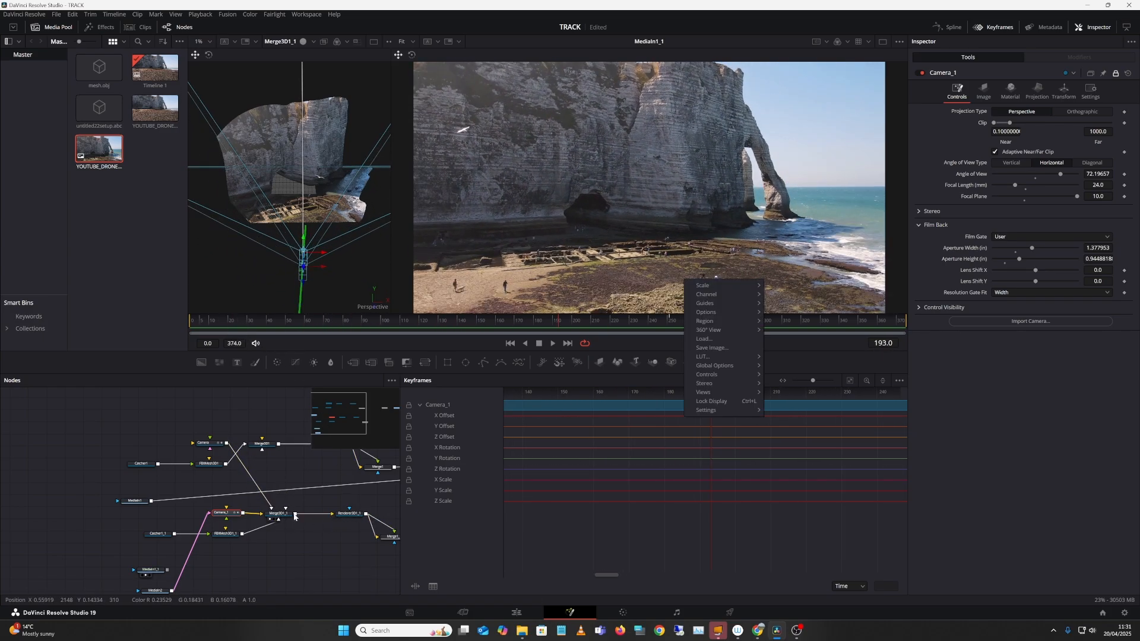
click(348, 514)
click(343, 519)
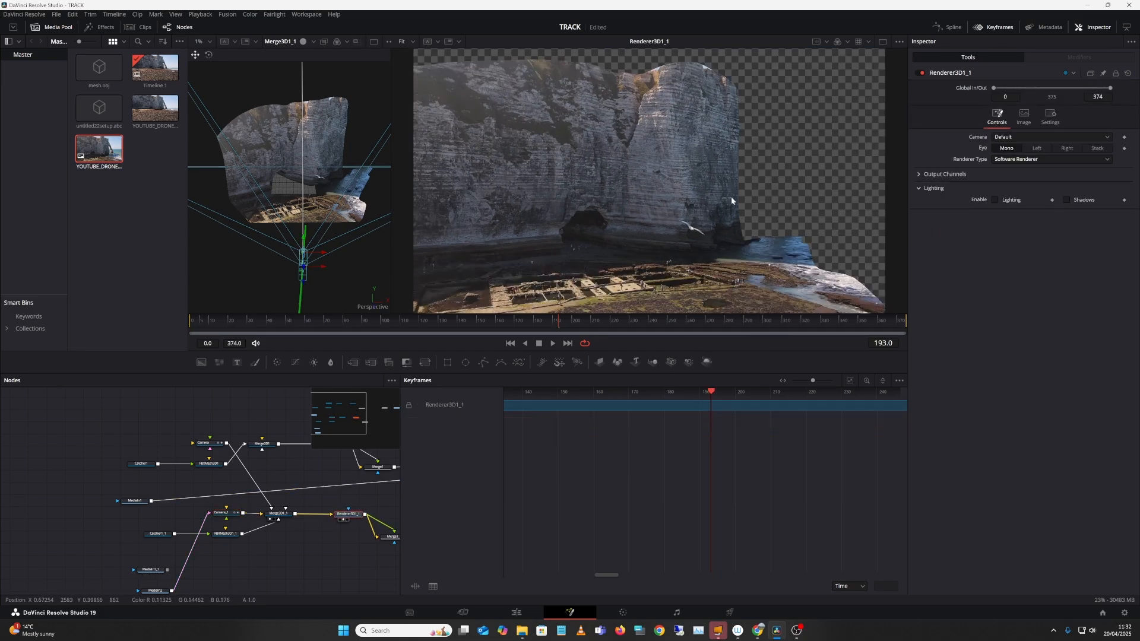
mouse_move(554, 323)
mouse_down()
mouse_move(395, 330)
mouse_move(587, 327)
mouse_move(555, 324)
mouse_up()
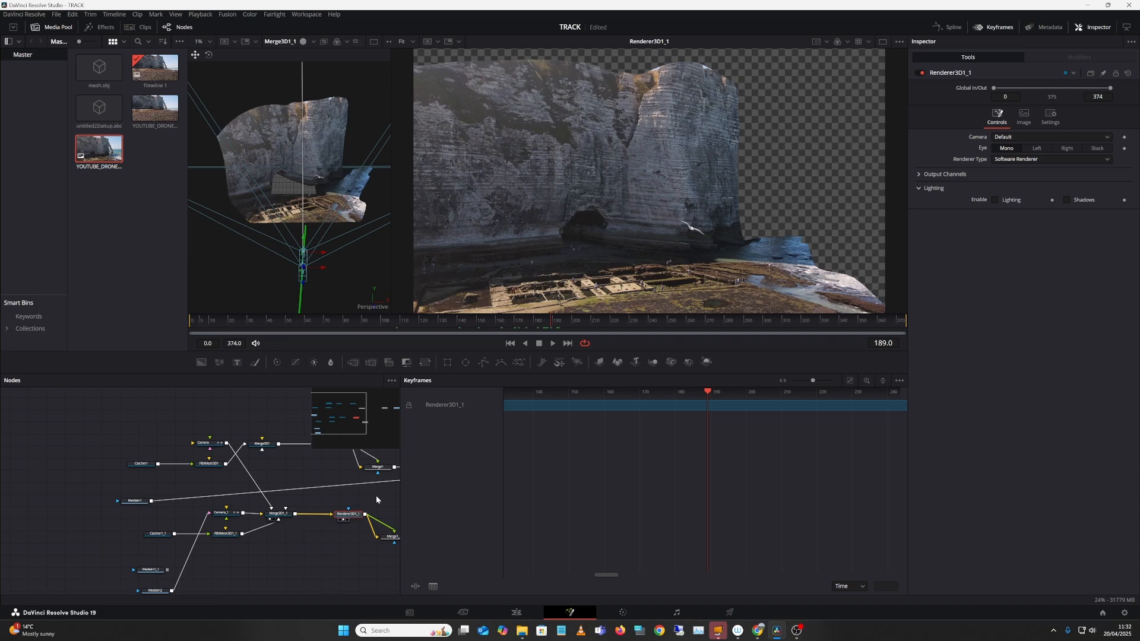
Step: Set the render camera of Renderer3D1_1 to the original animated Camera instead of Camera_1
click(1016, 135)
click(1018, 159)
click(1045, 135)
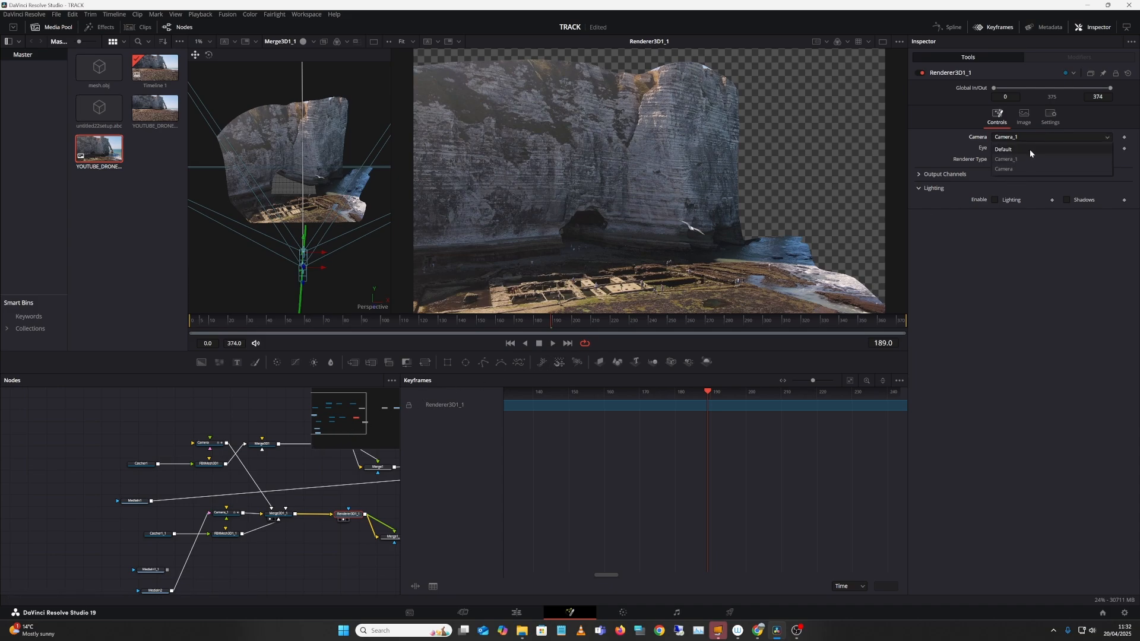
click(1017, 169)
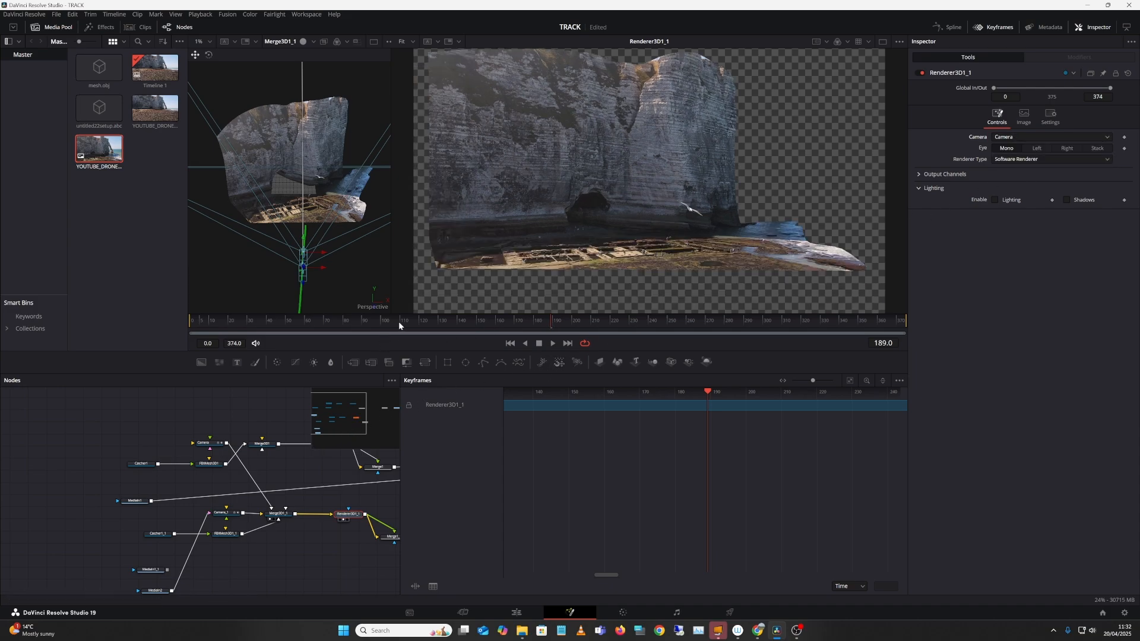
Step: Scrub the timeline back to frame 81 and forward to frame 251 to examine the projection through the tracked camera
drag(398, 322, 345, 383)
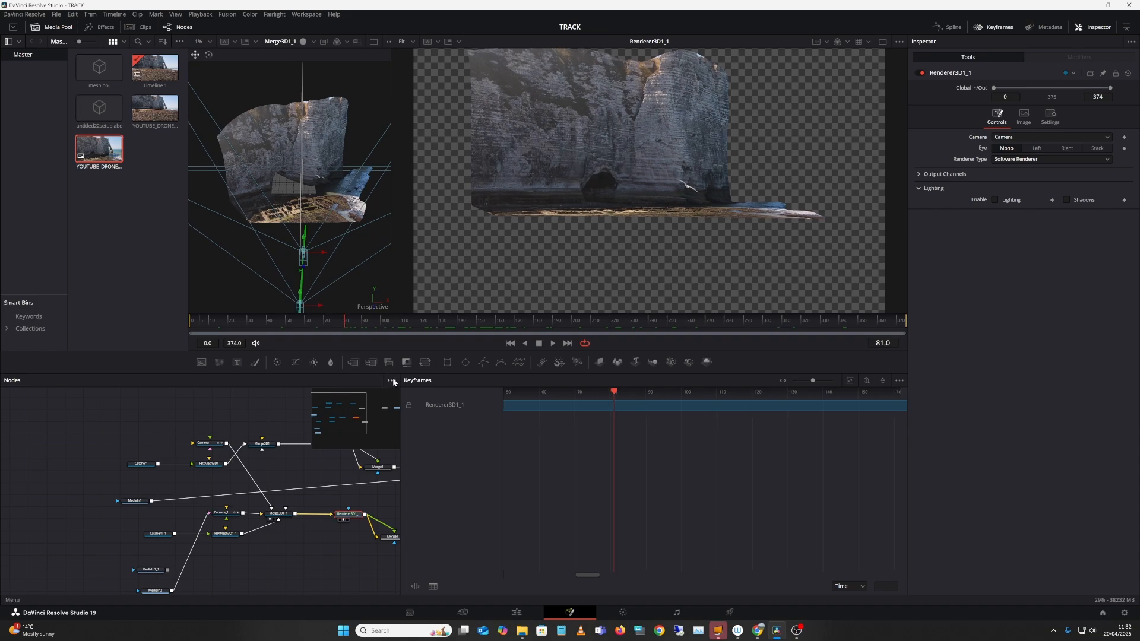
drag(360, 326, 579, 324)
drag(590, 328, 670, 333)
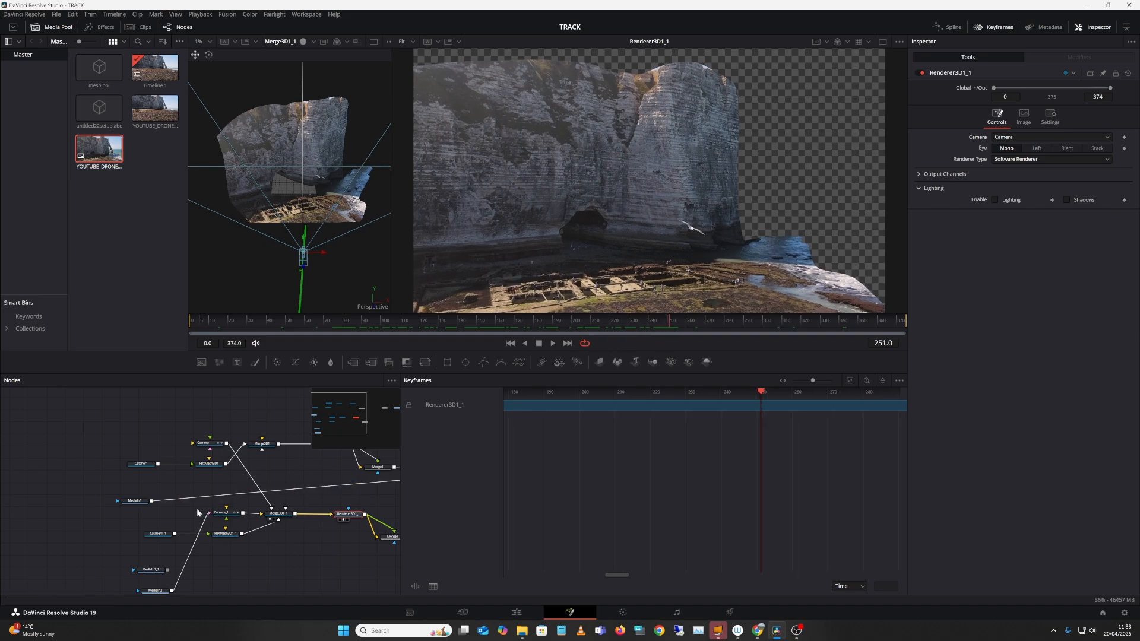
Step: Set MediaIn1_1 aside, add a Paint node fed by MediaIn2, and show it in the 2D viewer
drag(135, 566, 68, 527)
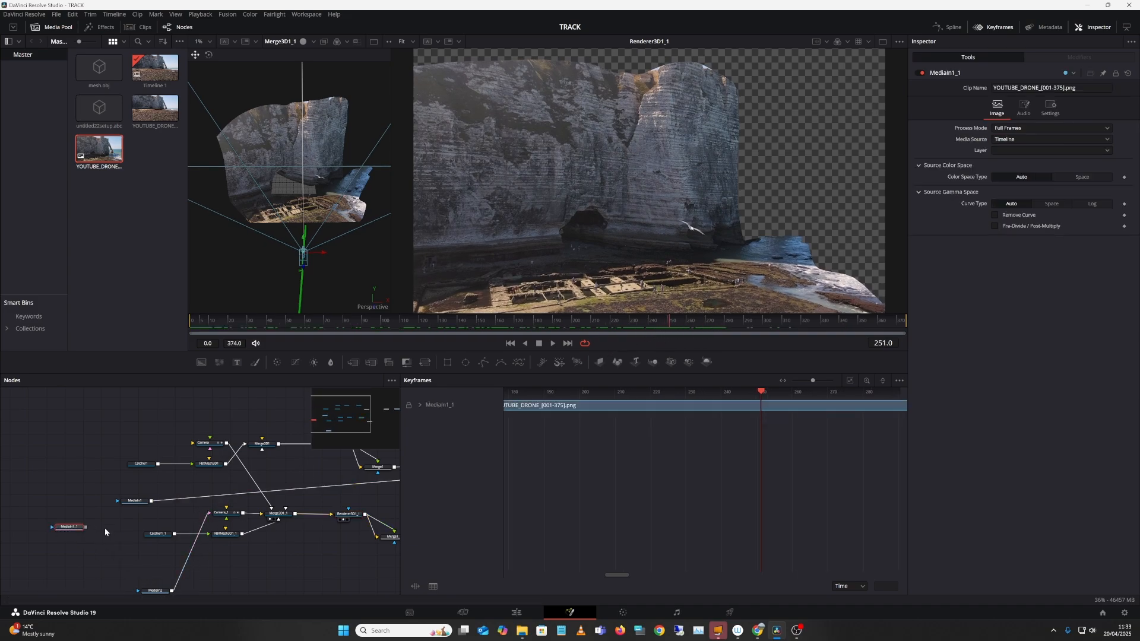
drag(230, 545, 258, 475)
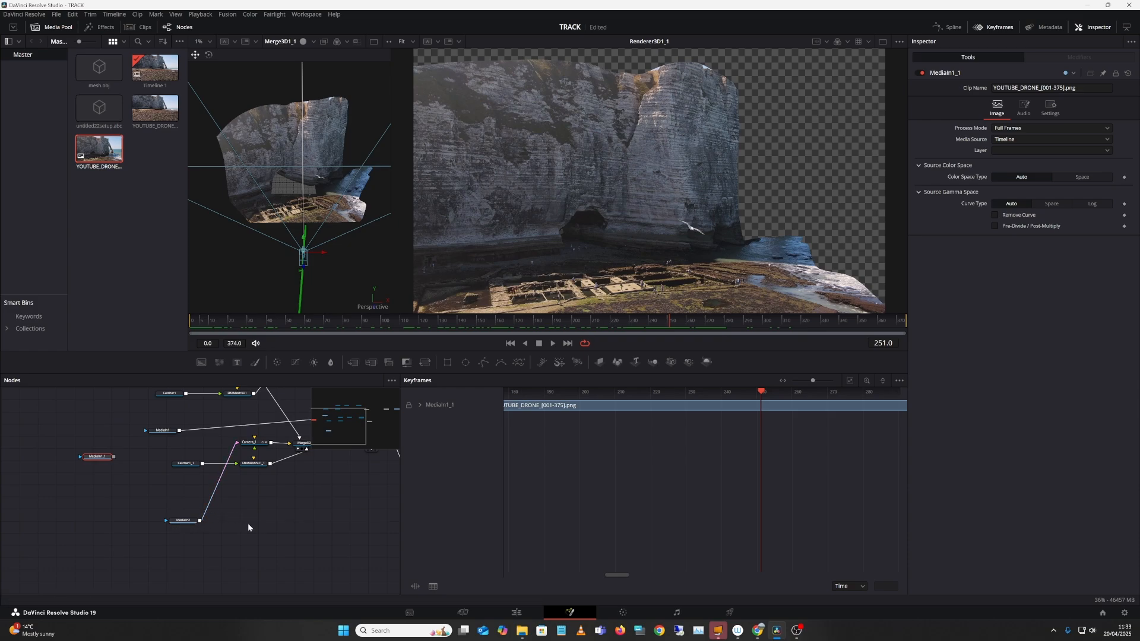
key(shift+space)
text(Paint)
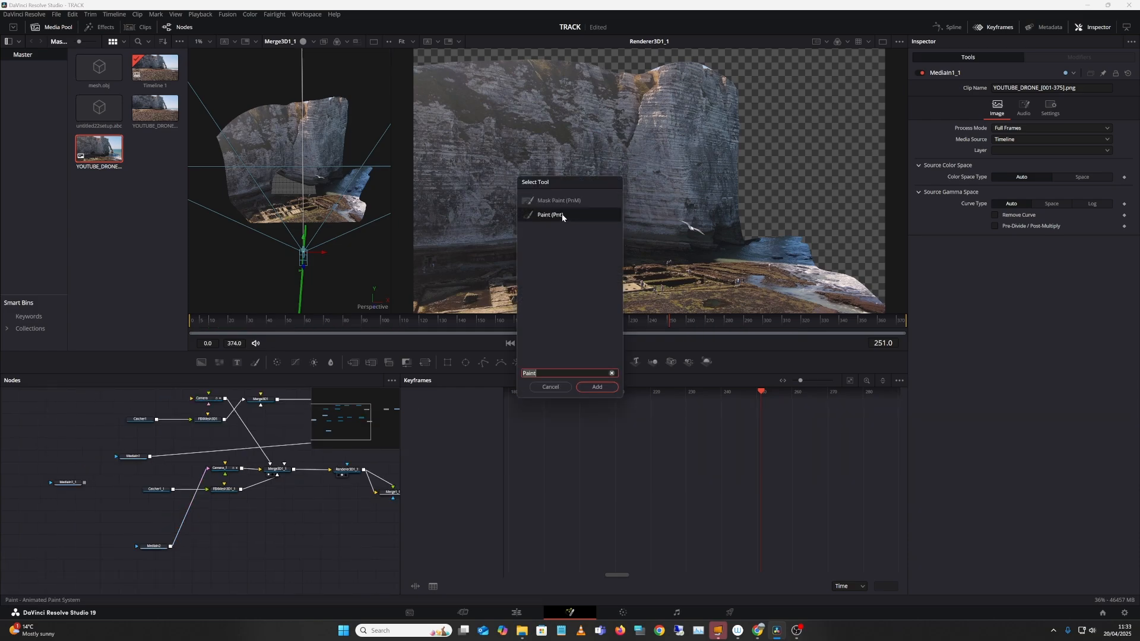
click(602, 387)
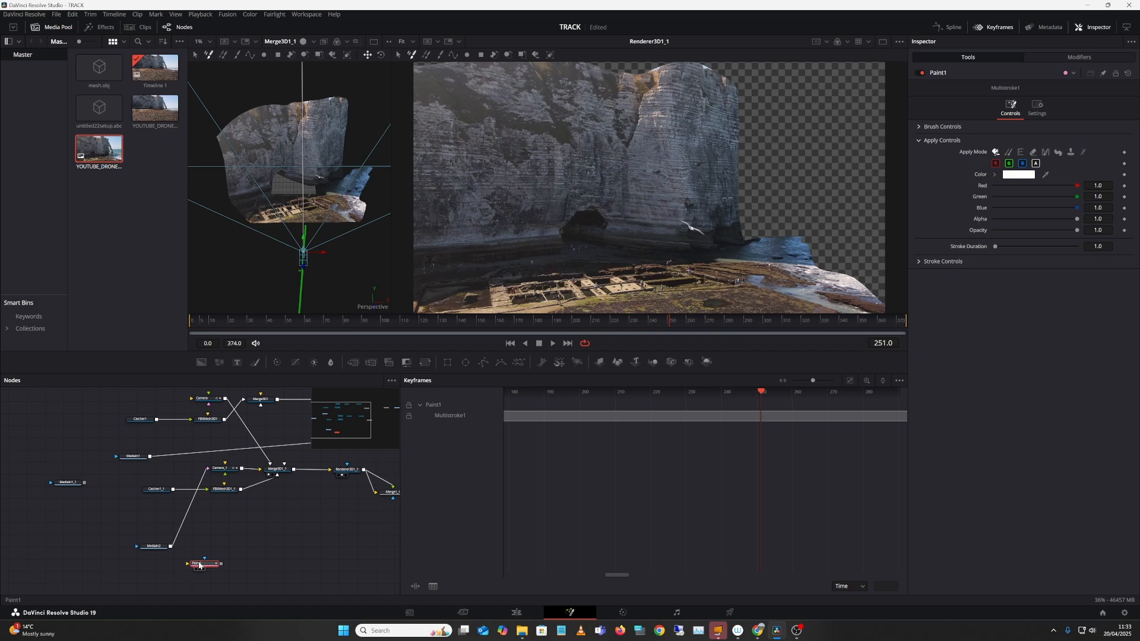
mouse_move(200, 565)
mouse_down()
mouse_move(193, 534)
mouse_move(181, 533)
mouse_up()
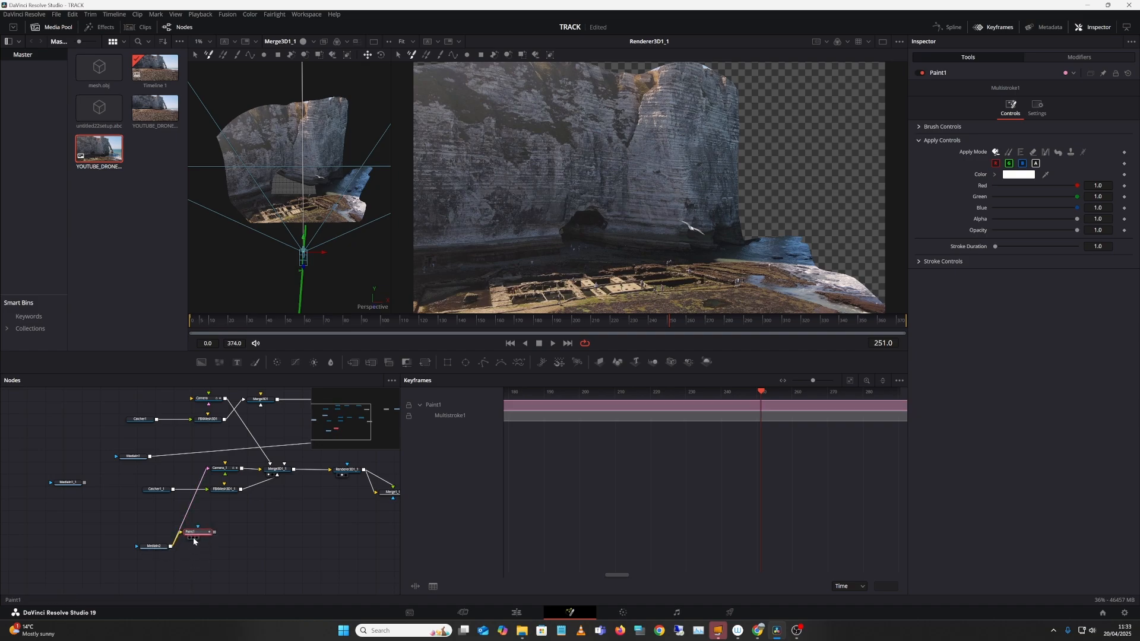
click(194, 538)
drag(194, 533, 201, 559)
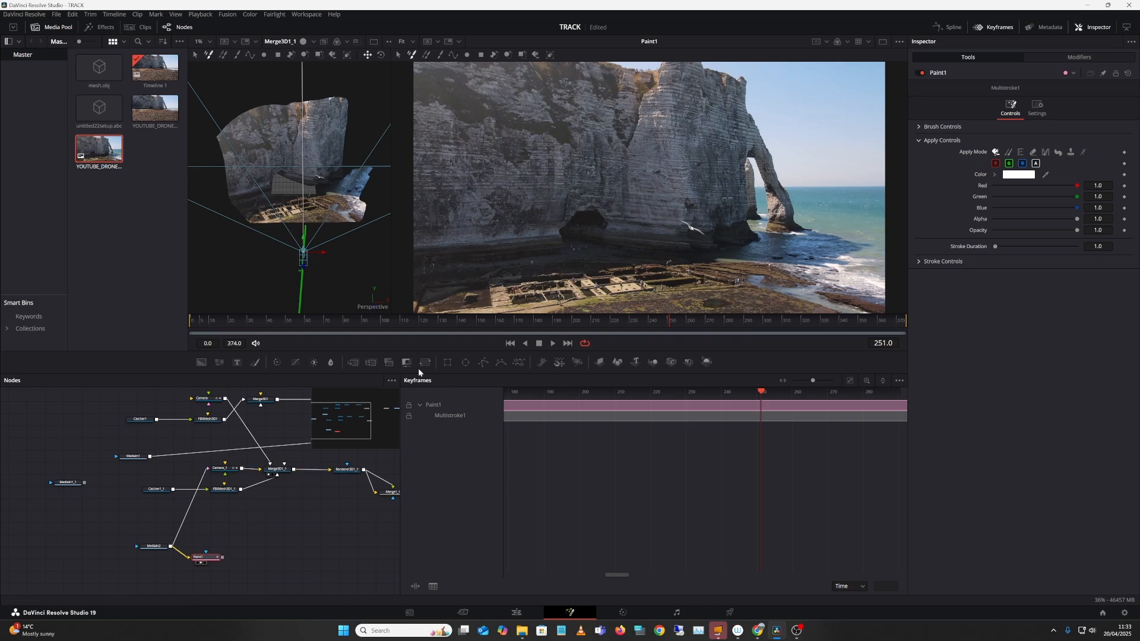
Step: Choose the Stroke tool for Paint1 and set its apply mode to Clone
drag(558, 254, 686, 204)
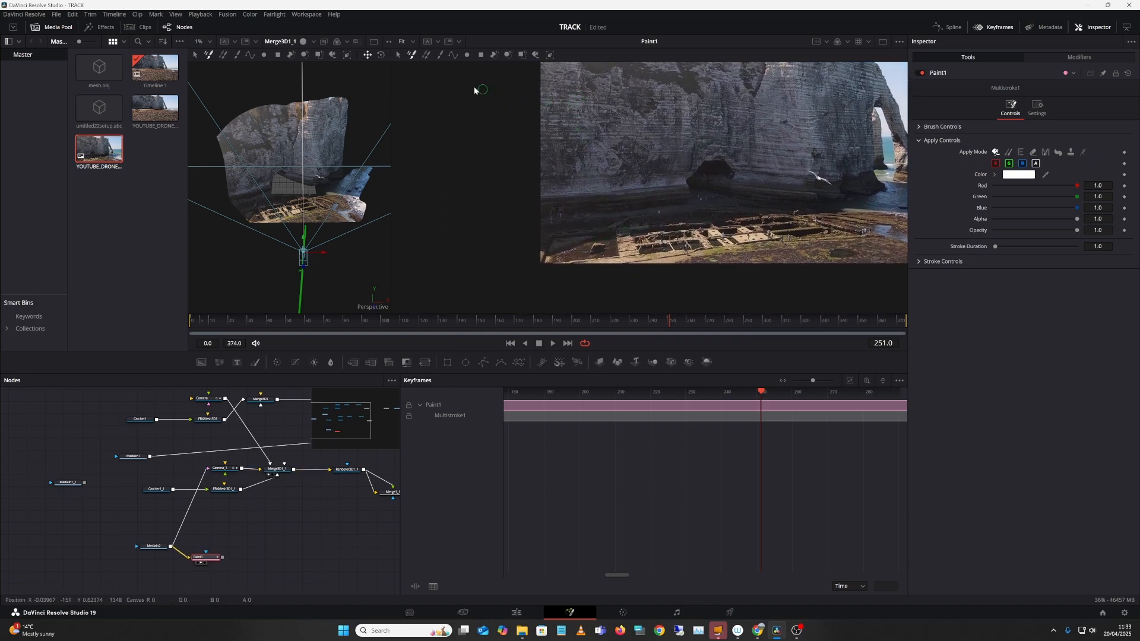
click(440, 55)
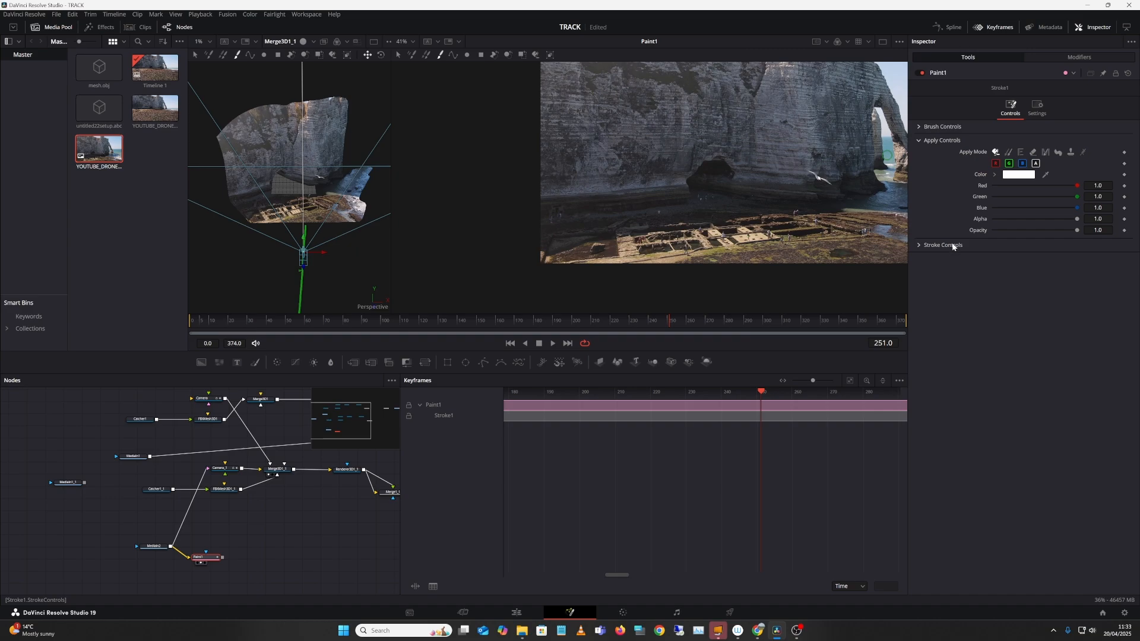
click(1010, 153)
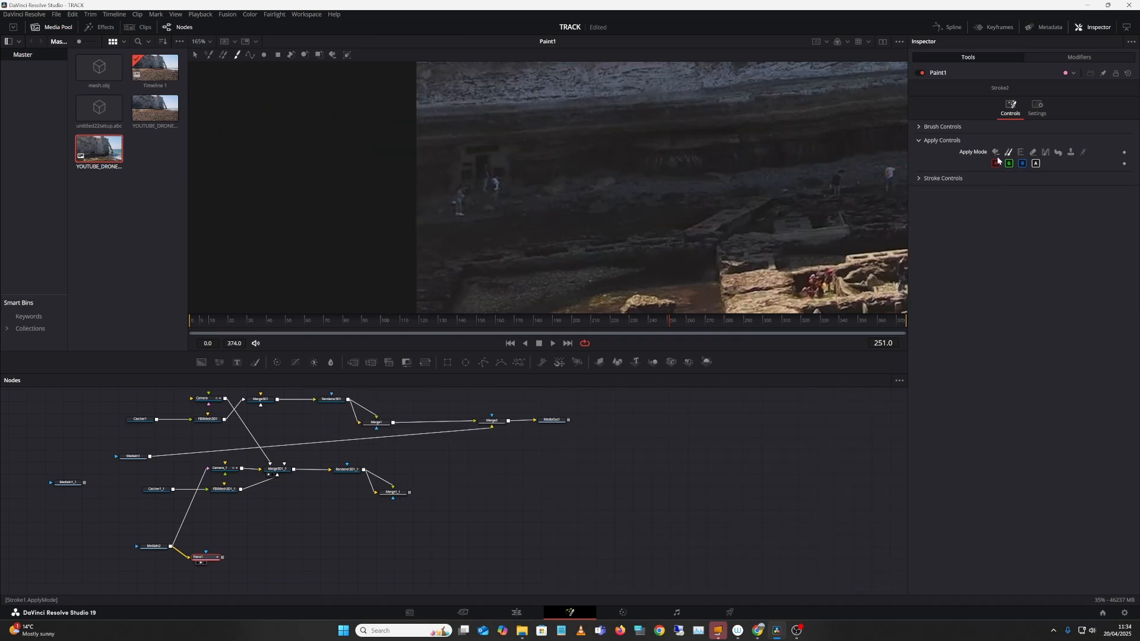
Step: Clone clean ground over the people on the dark shore below the cliff, outside the cave area
alt+click(593, 180)
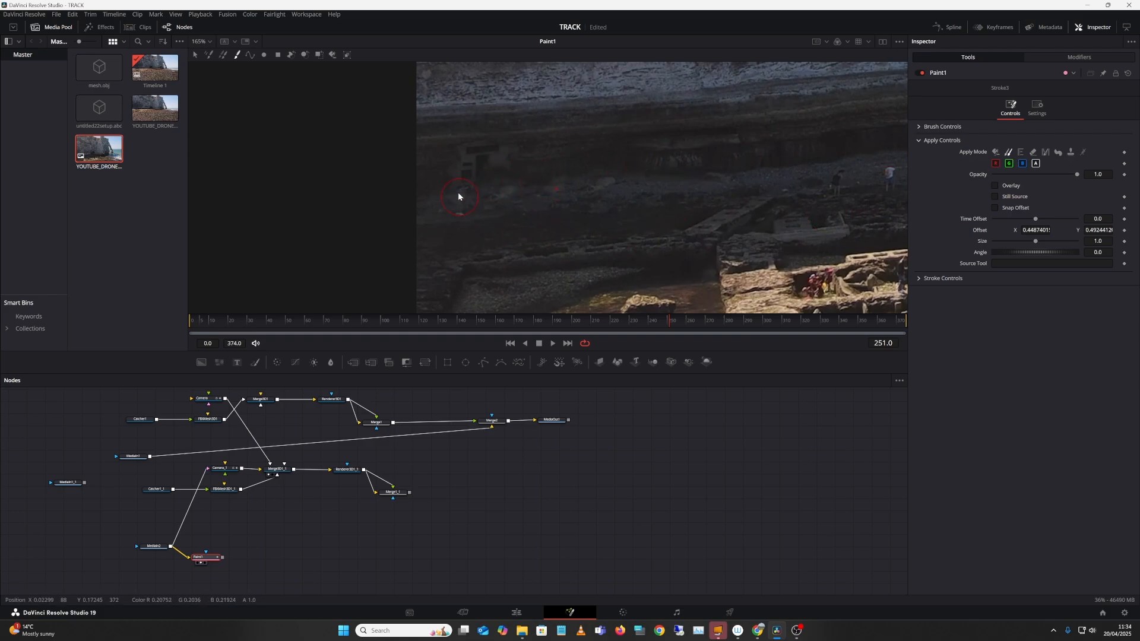
drag(457, 203, 453, 212)
drag(535, 175, 534, 184)
drag(484, 176, 485, 186)
mouse_move(795, 176)
mouse_down()
mouse_move(590, 181)
mouse_move(568, 208)
mouse_move(525, 199)
mouse_up()
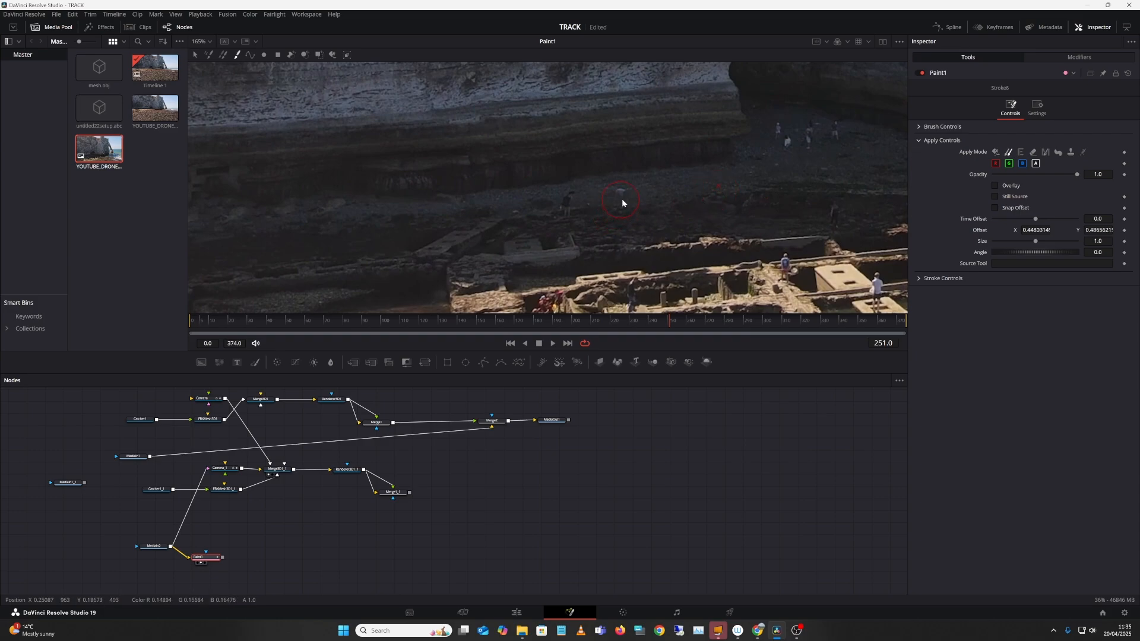
drag(622, 199, 620, 193)
click(576, 203)
Step: Clone shaded shingle over the group of people at the cave mouth and sample clean areas nearby
drag(759, 191, 636, 227)
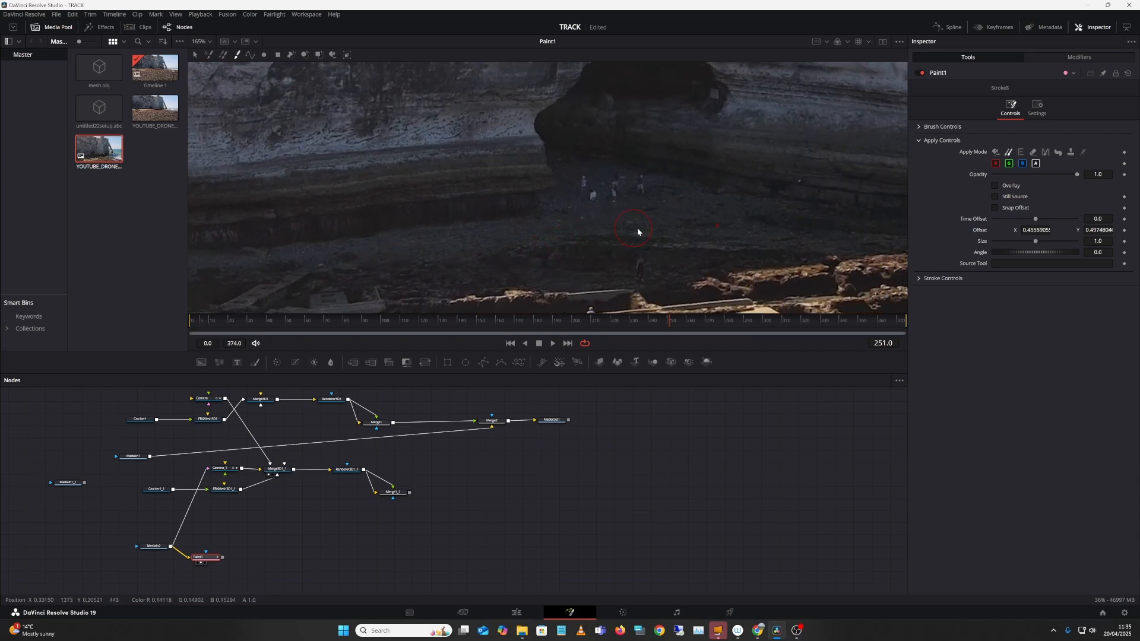
alt+click(682, 210)
drag(604, 187, 604, 196)
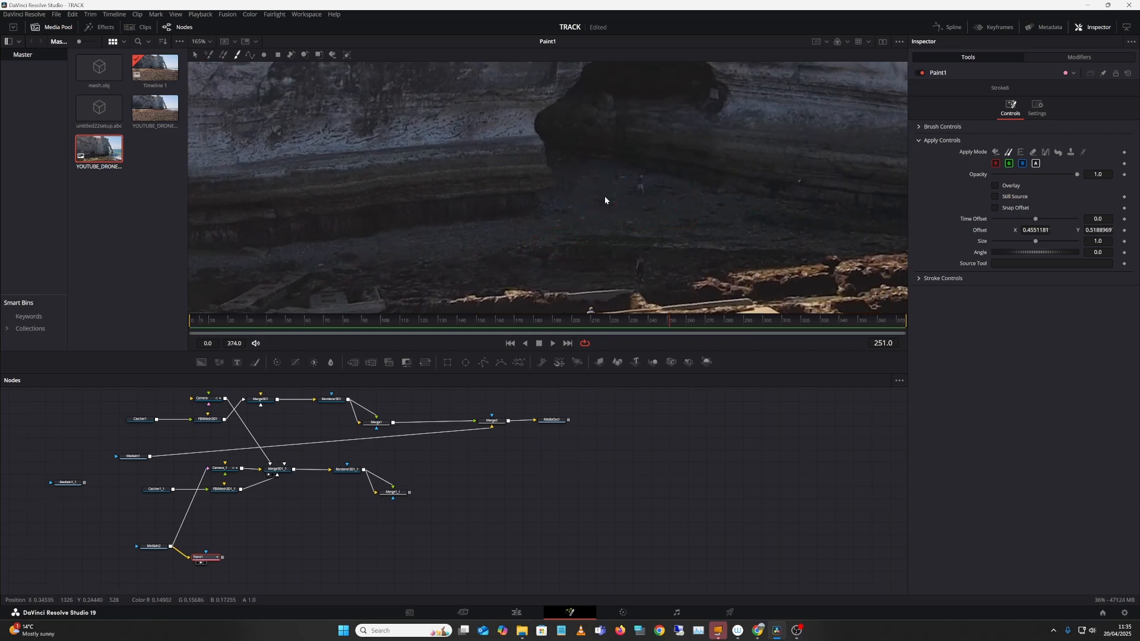
click(644, 187)
alt+click(793, 203)
alt+click(658, 272)
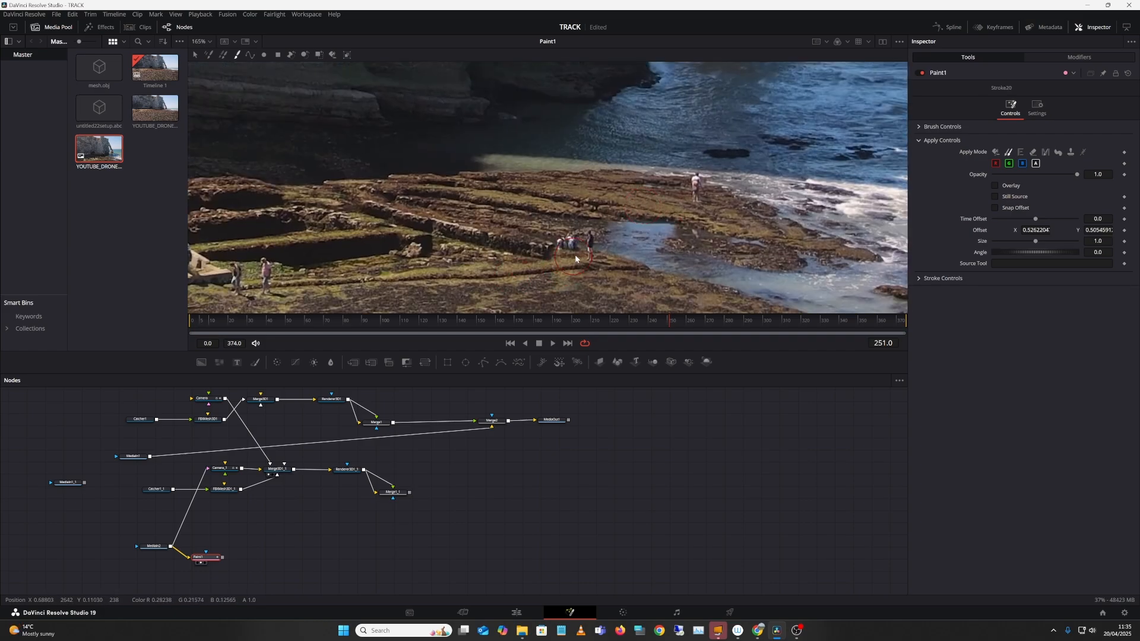
Step: Clone rock texture over the people standing on the rock shelf beside the tidal pools
click(575, 243)
click(415, 263)
click(569, 216)
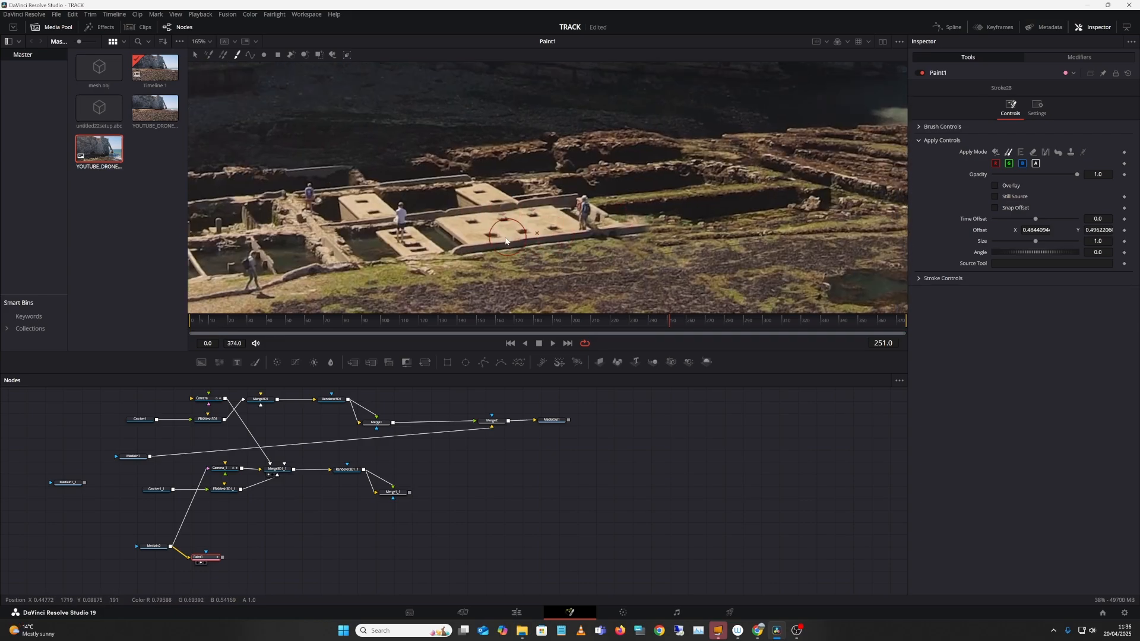
Step: Clone surrounding texture over the people standing around the pale concrete slabs
click(461, 239)
click(368, 244)
click(505, 191)
click(543, 216)
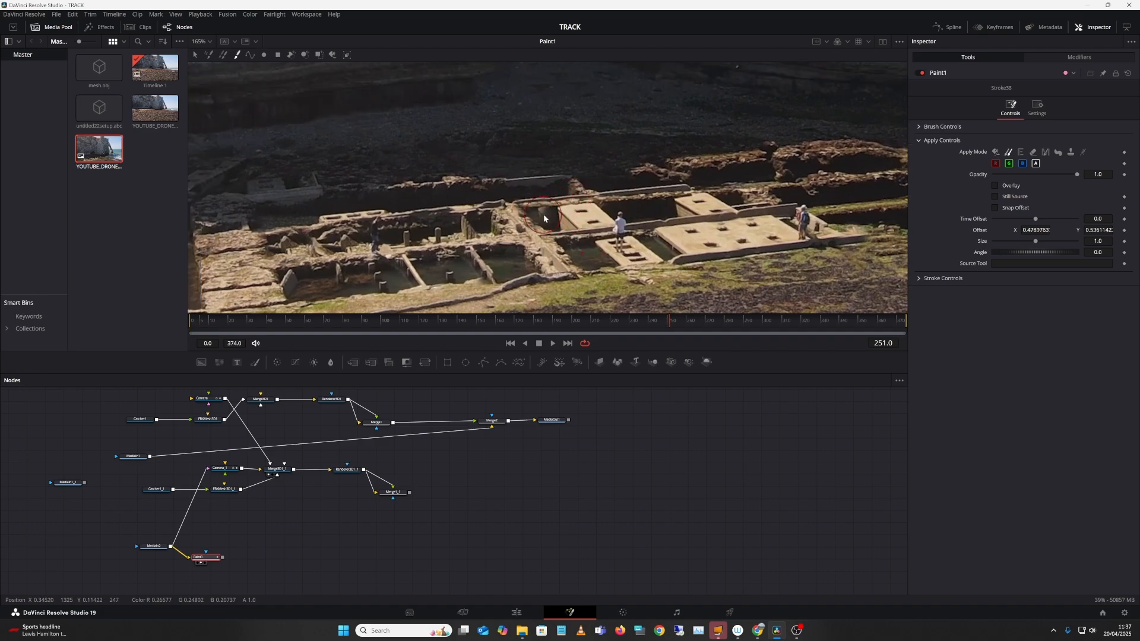
click(579, 226)
click(604, 205)
Step: Expand the brush settings and clone out the remaining people on the ruined foundations with a 0.0075 brush
click(942, 127)
click(603, 210)
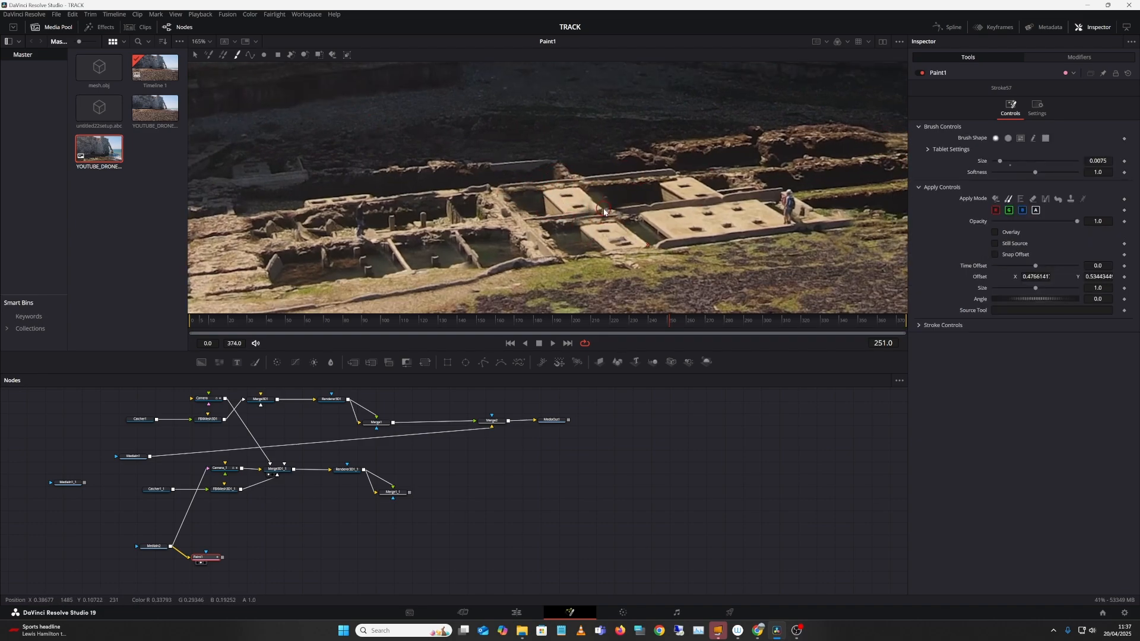
click(665, 223)
click(604, 244)
click(530, 226)
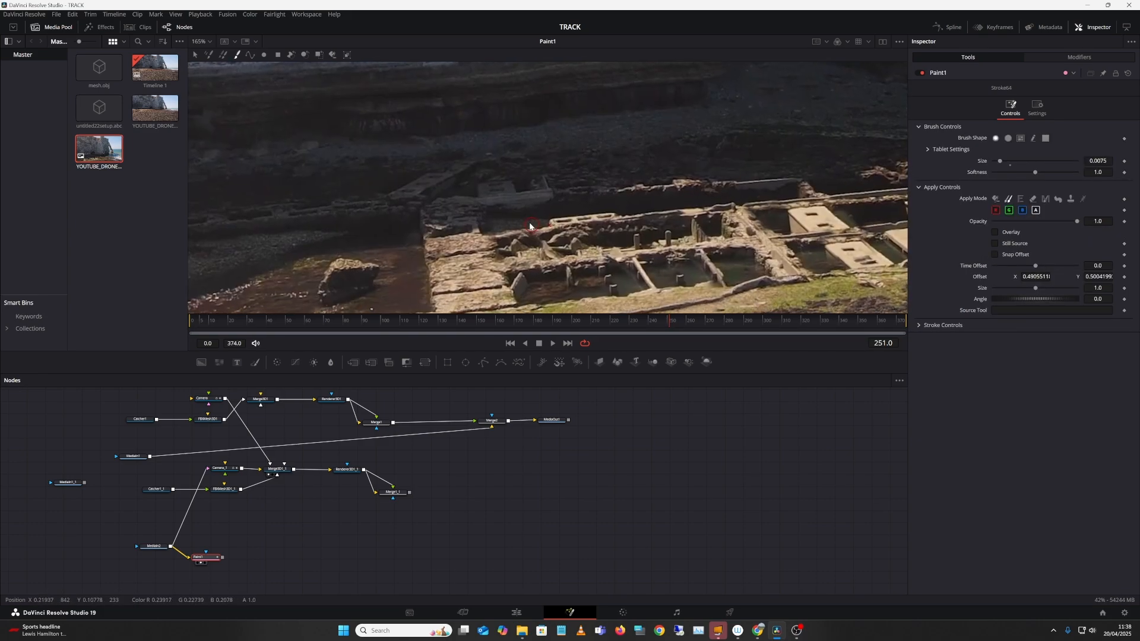
Step: Examine the painted foreshore from the ruined foundations across to the sea for leftover people
drag(530, 227, 453, 196)
drag(624, 197, 475, 199)
drag(831, 193, 579, 195)
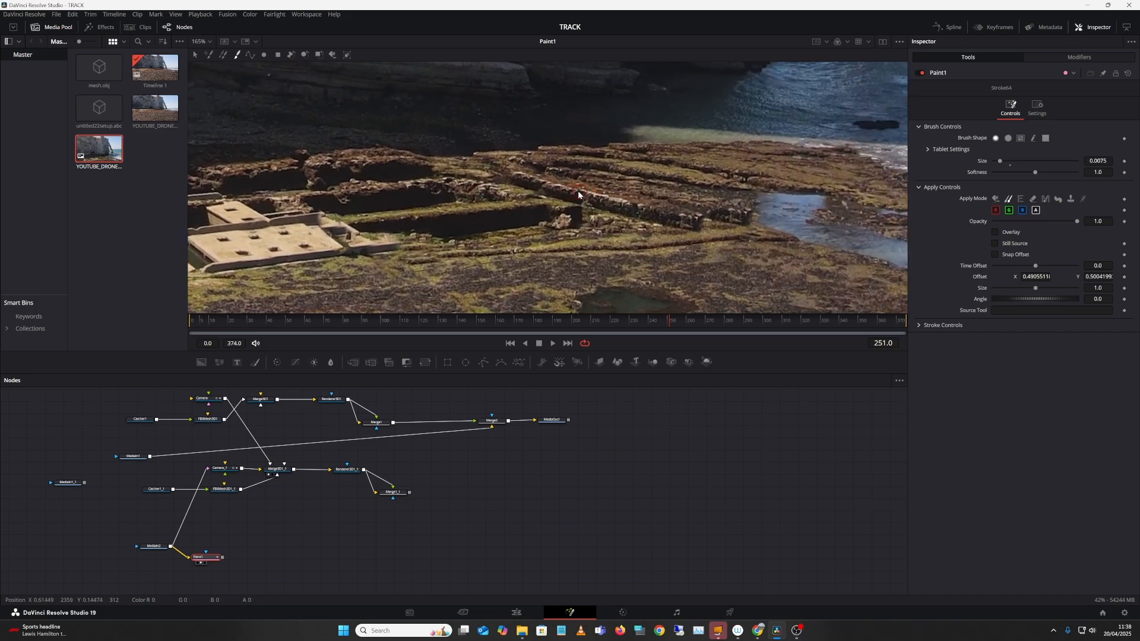
drag(704, 193, 514, 197)
drag(726, 175, 484, 179)
drag(813, 177, 559, 184)
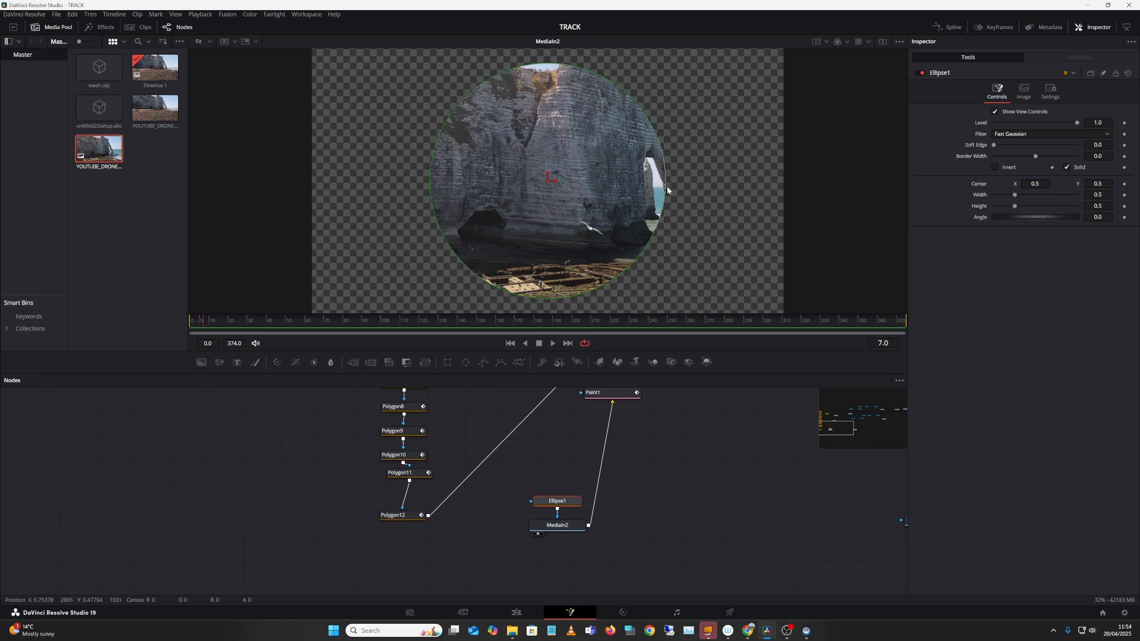
Step: Reshape Ellipse1 into a flat oval over the foreshore, about 0.78 wide and 0.2 high, with a soft edge of 0.0182
drag(665, 186, 778, 185)
drag(543, 65, 537, 231)
drag(761, 273, 686, 273)
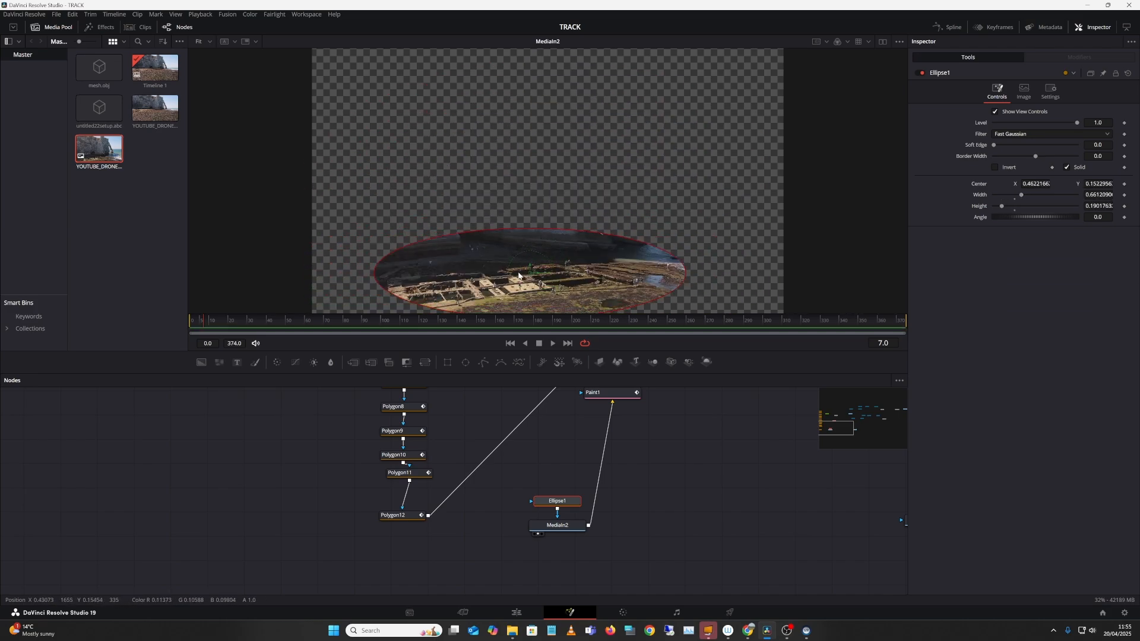
drag(530, 273, 497, 271)
drag(655, 270, 685, 270)
drag(534, 284, 540, 255)
drag(507, 289, 508, 284)
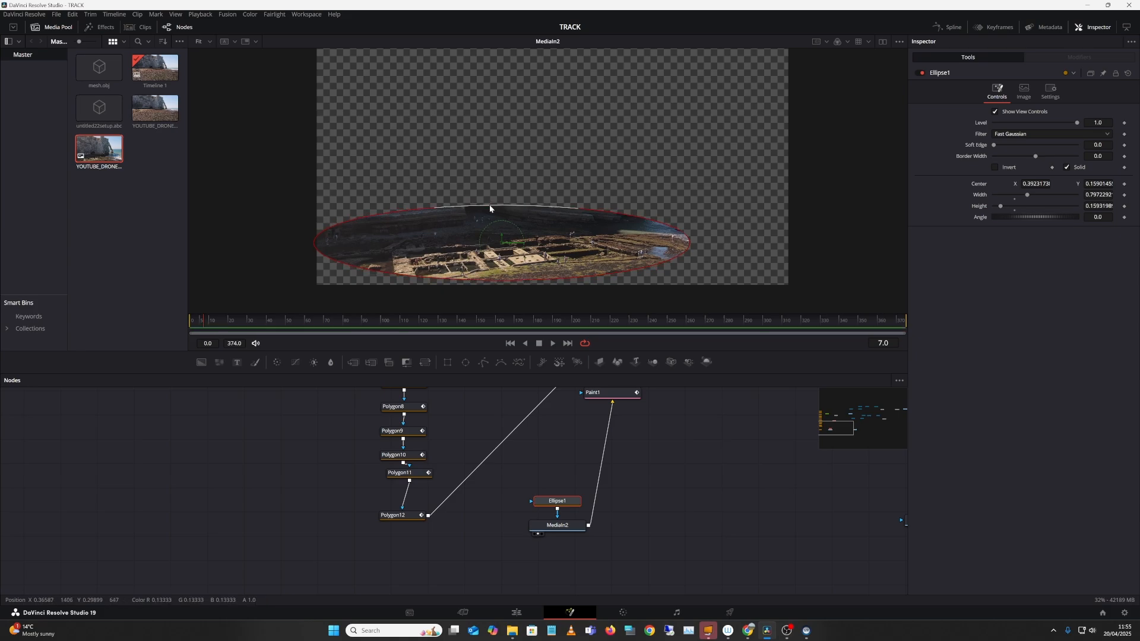
drag(490, 205, 502, 190)
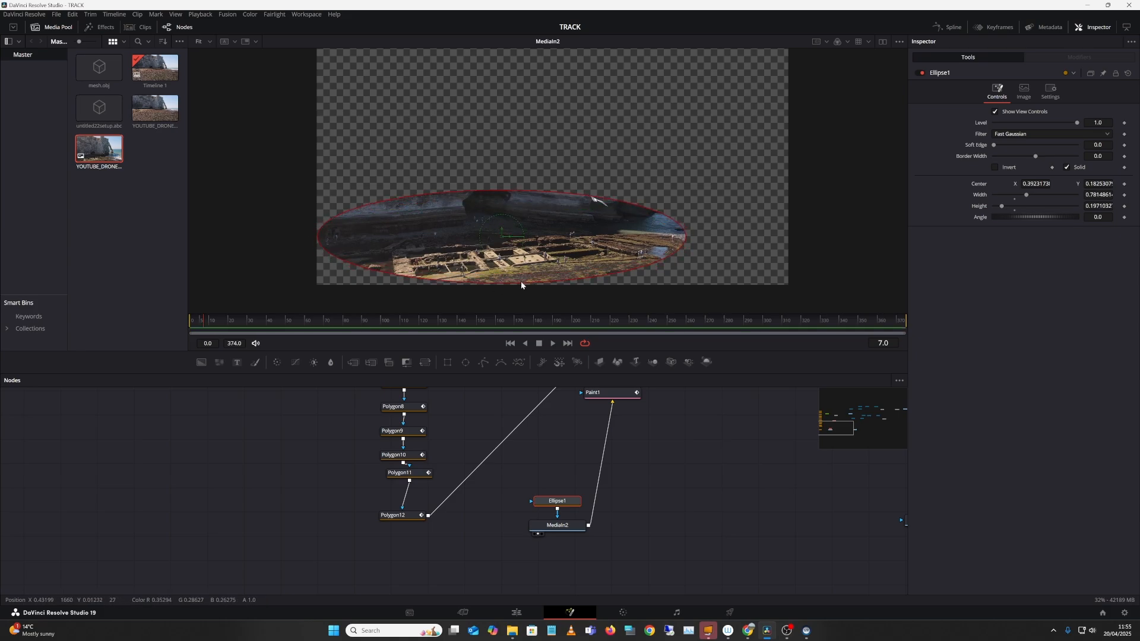
drag(996, 145, 1004, 144)
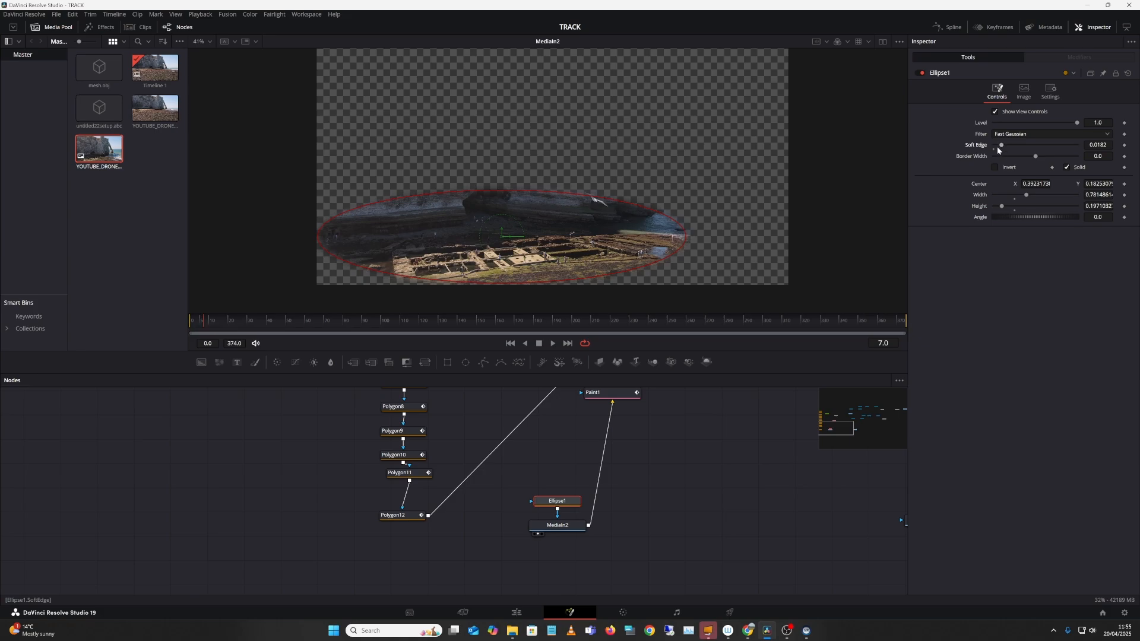
Step: Move Ellipse1 up, disconnect it from MediaIn2, and connect it to Merge3 as the effect mask
scroll(621, 504, up, 2)
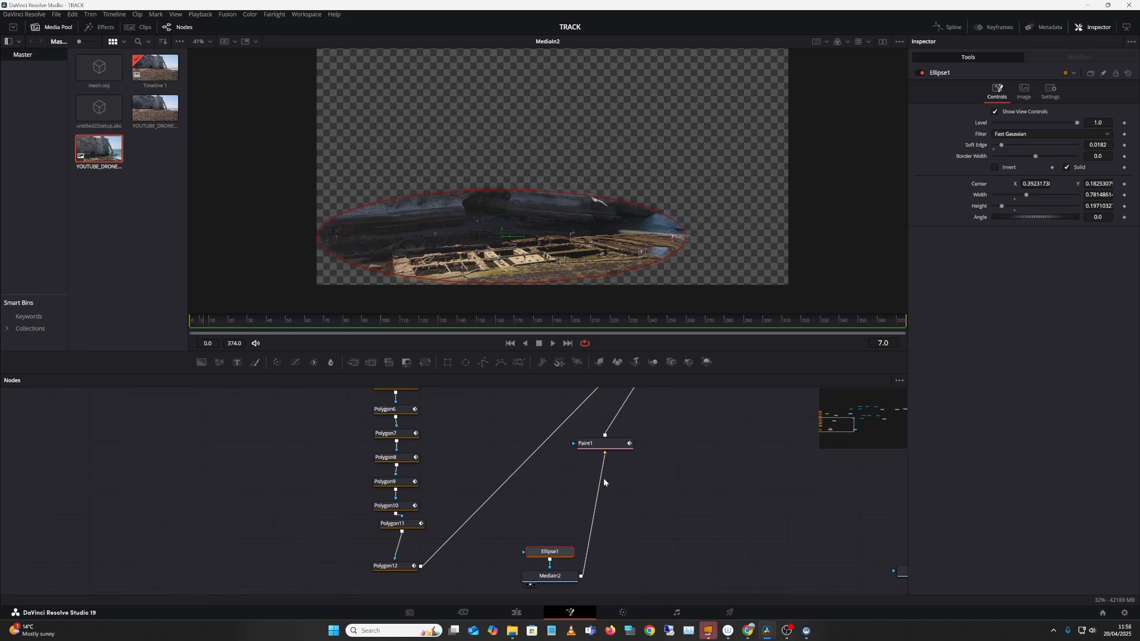
mouse_move(550, 551)
mouse_down()
mouse_move(543, 438)
mouse_move(509, 397)
mouse_up()
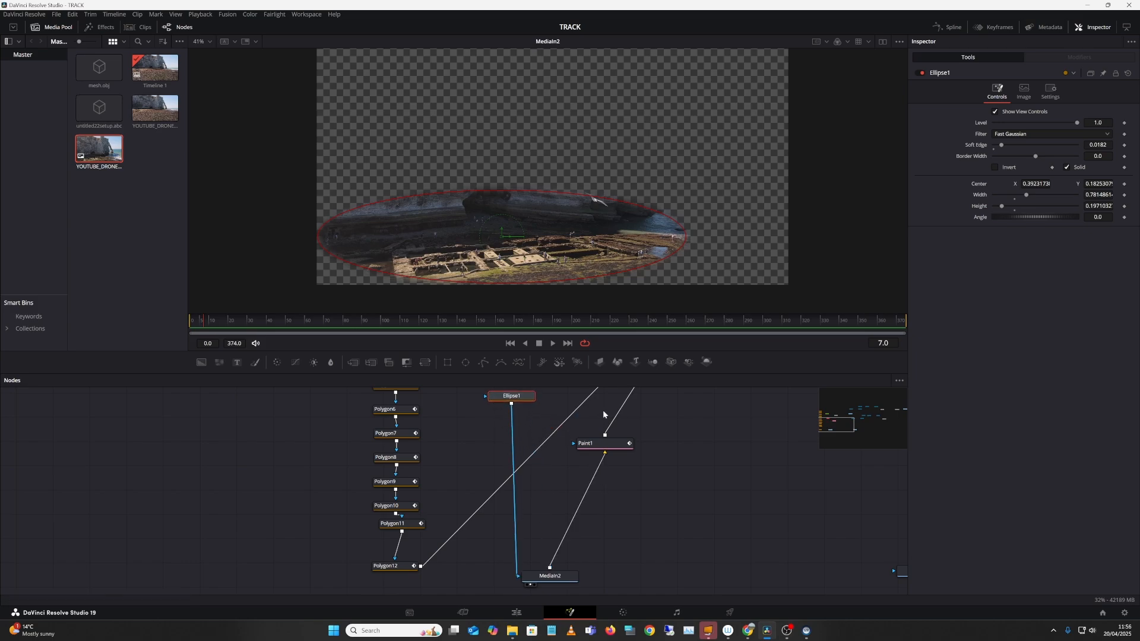
drag(552, 441, 544, 446)
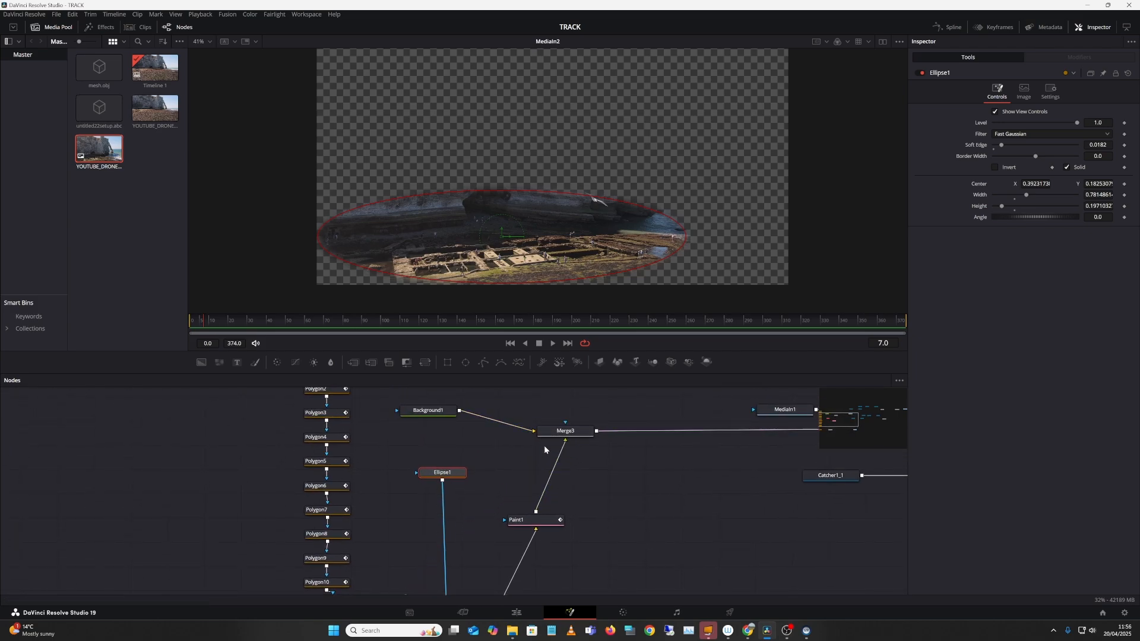
click(434, 498)
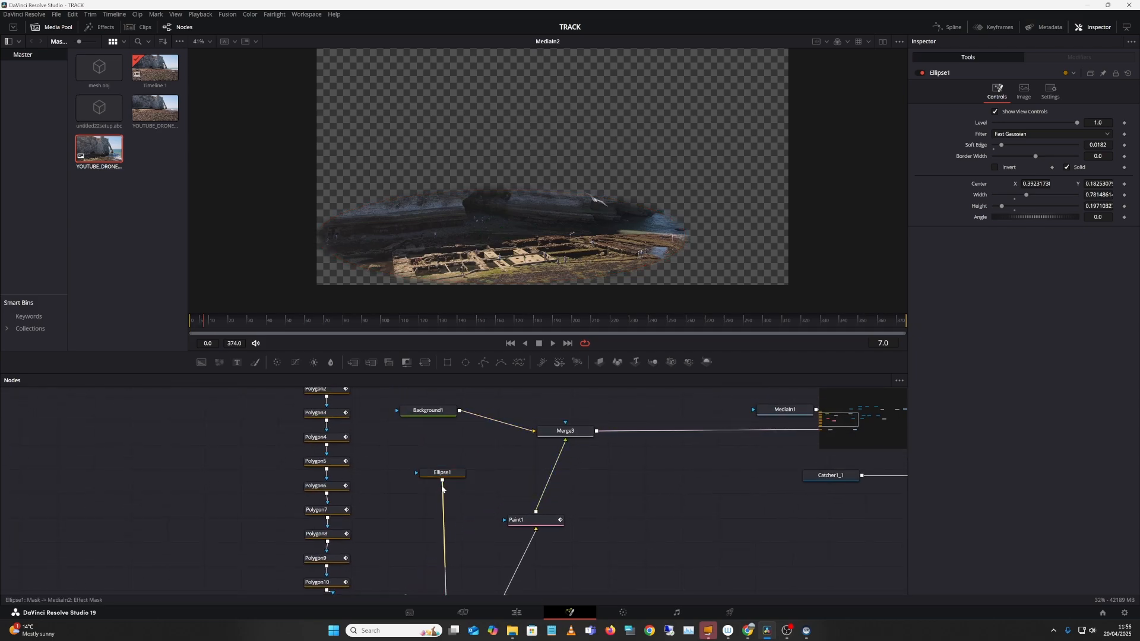
click(444, 485)
drag(464, 478, 562, 437)
Step: Show Merge1_1 in the viewer and scrub the opening frames repeatedly to inspect the masked projection over the drone footage
drag(649, 402, 246, 435)
drag(489, 429, 308, 411)
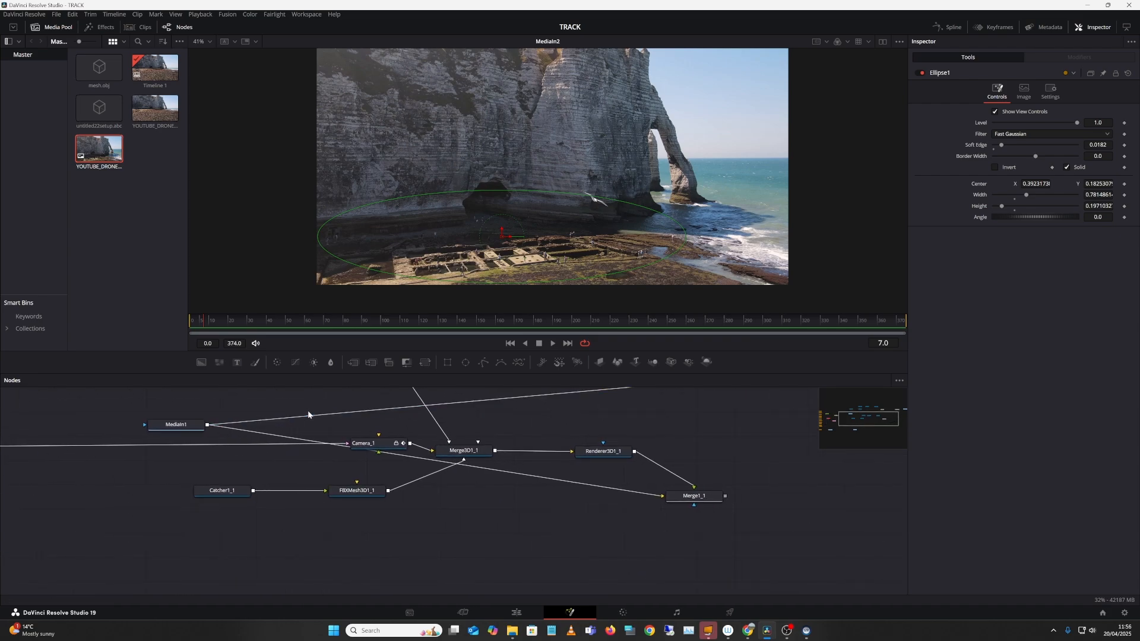
click(676, 504)
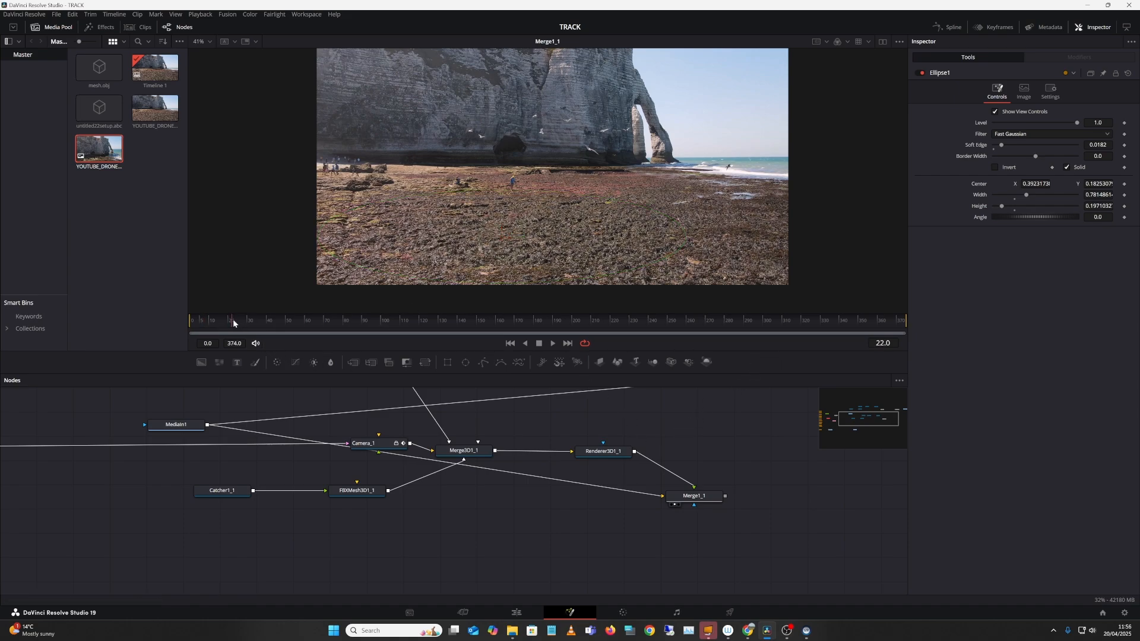
drag(232, 322, 387, 310)
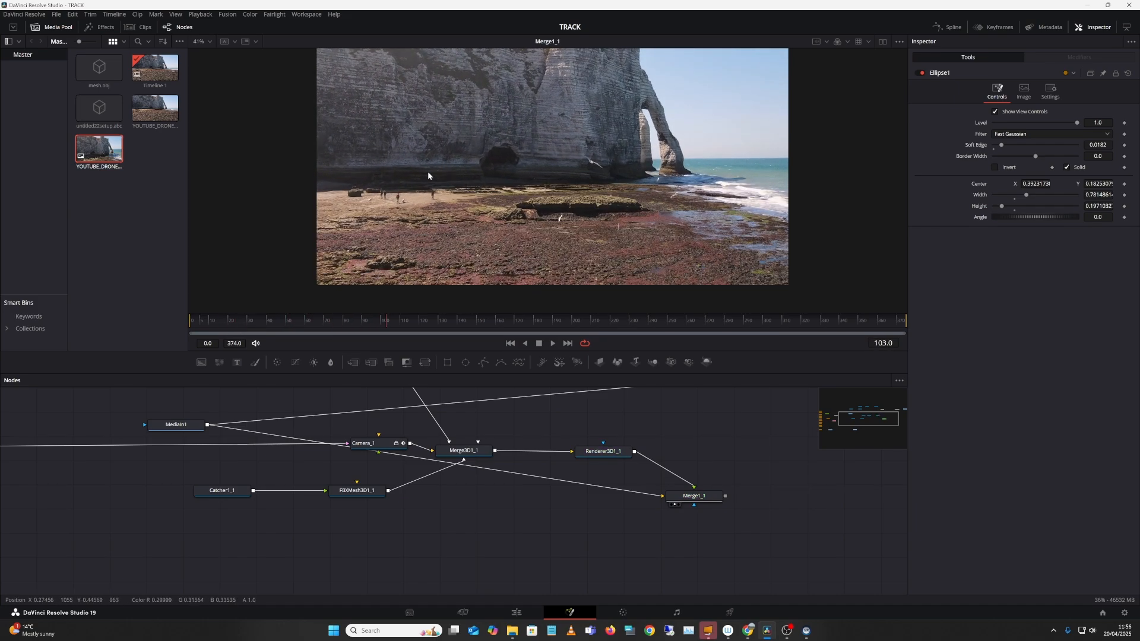
drag(228, 321, 365, 311)
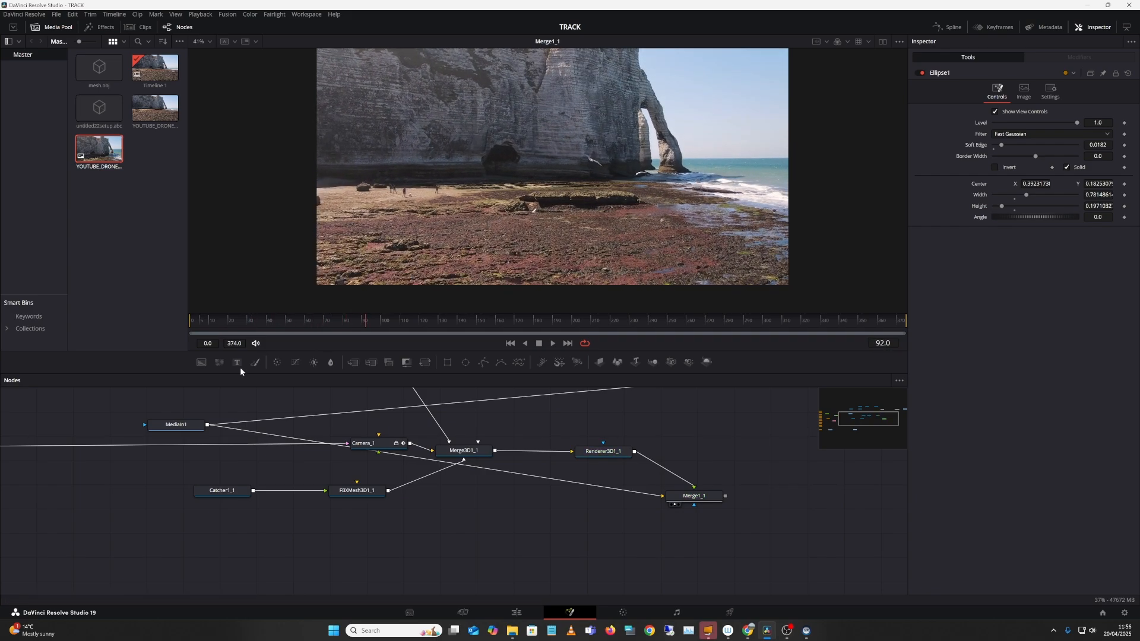
drag(209, 323, 422, 291)
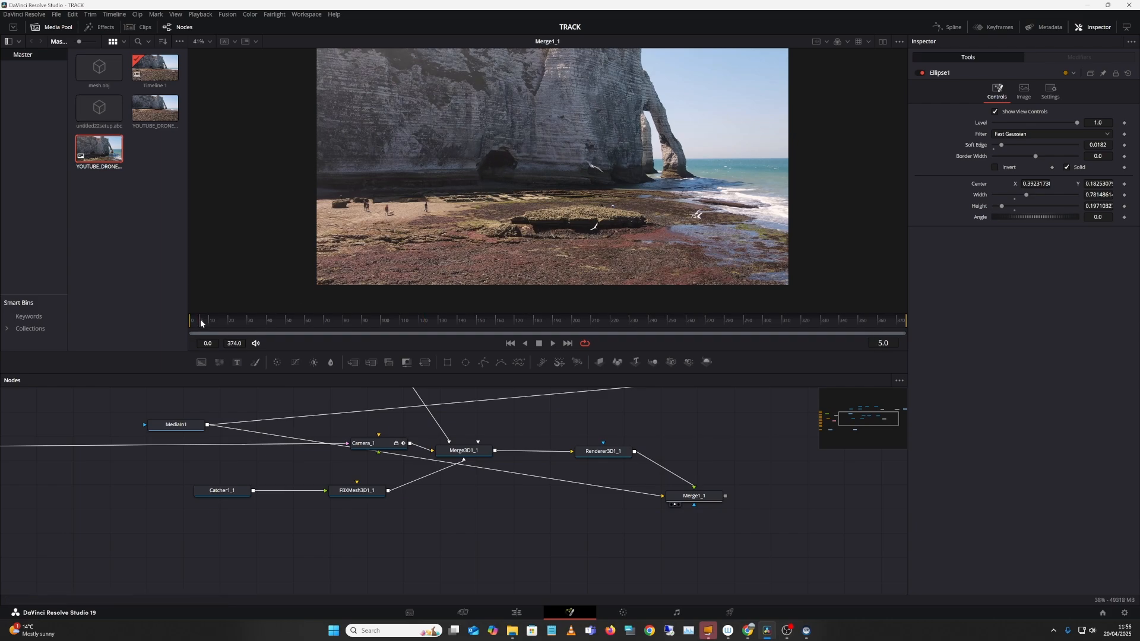
Step: Move through the shot to frame 178 and delete the Camera node's keyframes around that frame across its offset, rotation and scale channels
drag(202, 322, 527, 329)
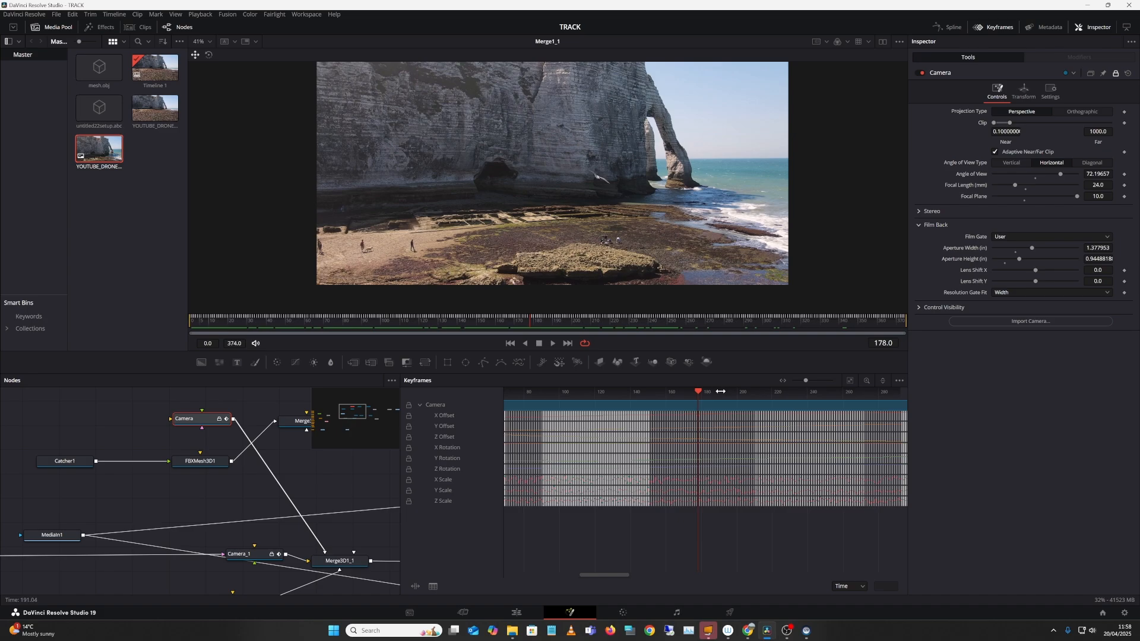
drag(720, 392, 645, 526)
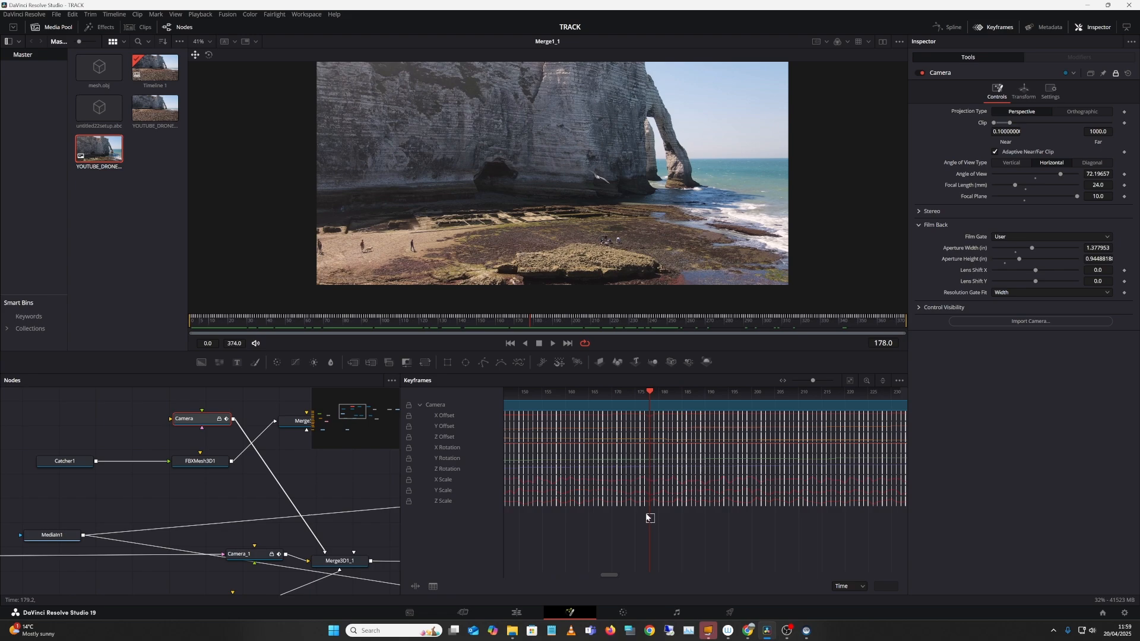
drag(653, 519, 643, 416)
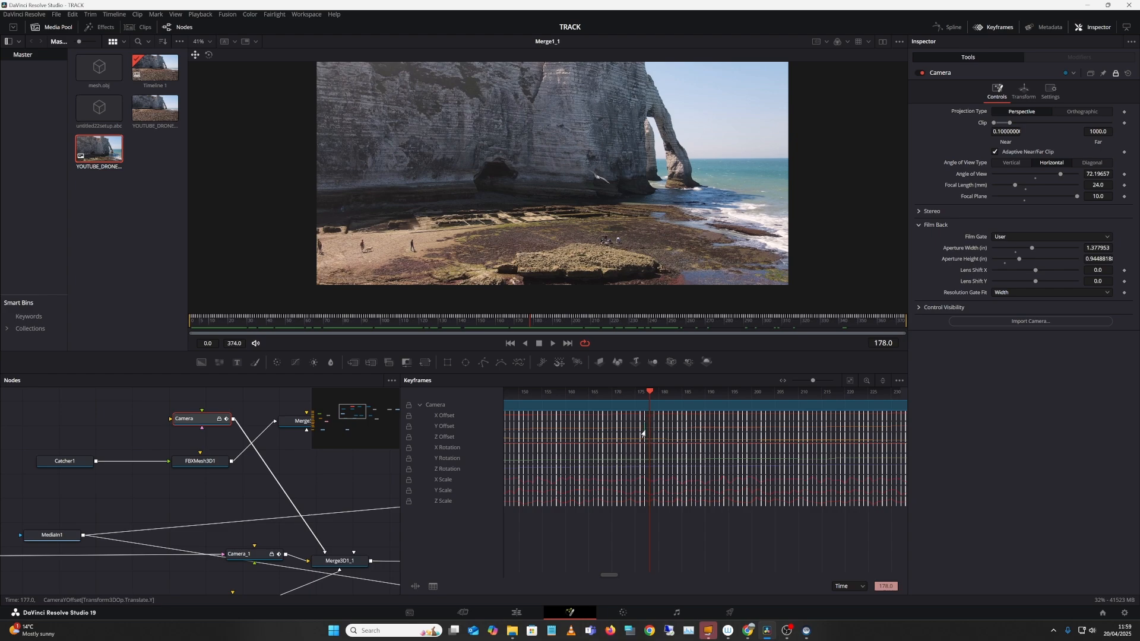
key(Delete)
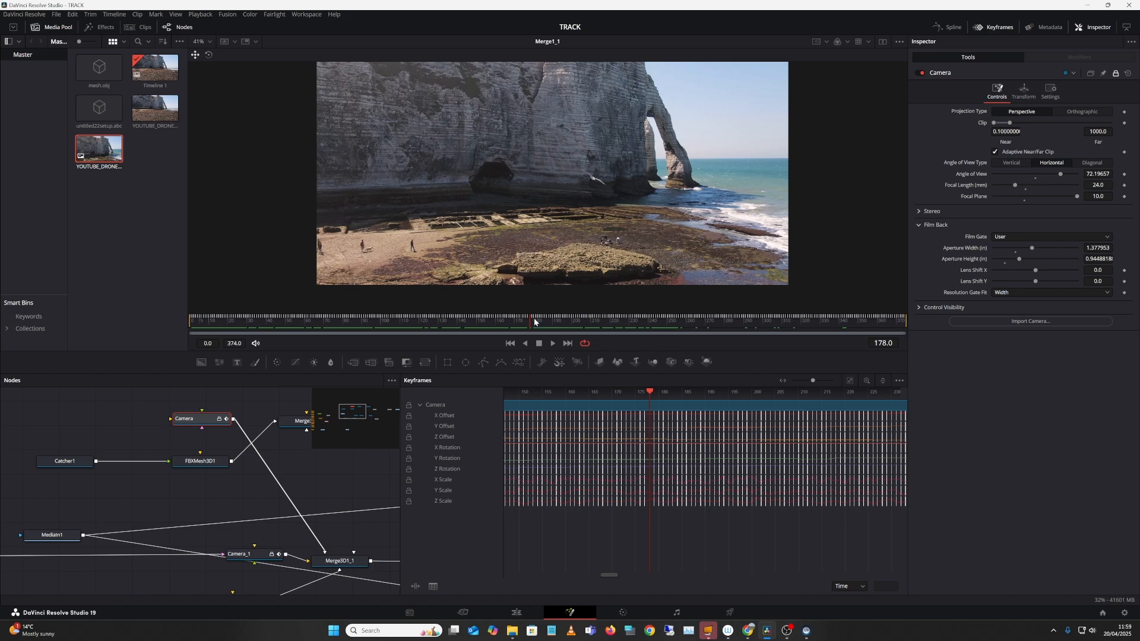
Step: Scrub the composite forwards and backwards around frame 178 to check the camera motion for jumps
drag(533, 318, 660, 303)
drag(675, 302, 553, 321)
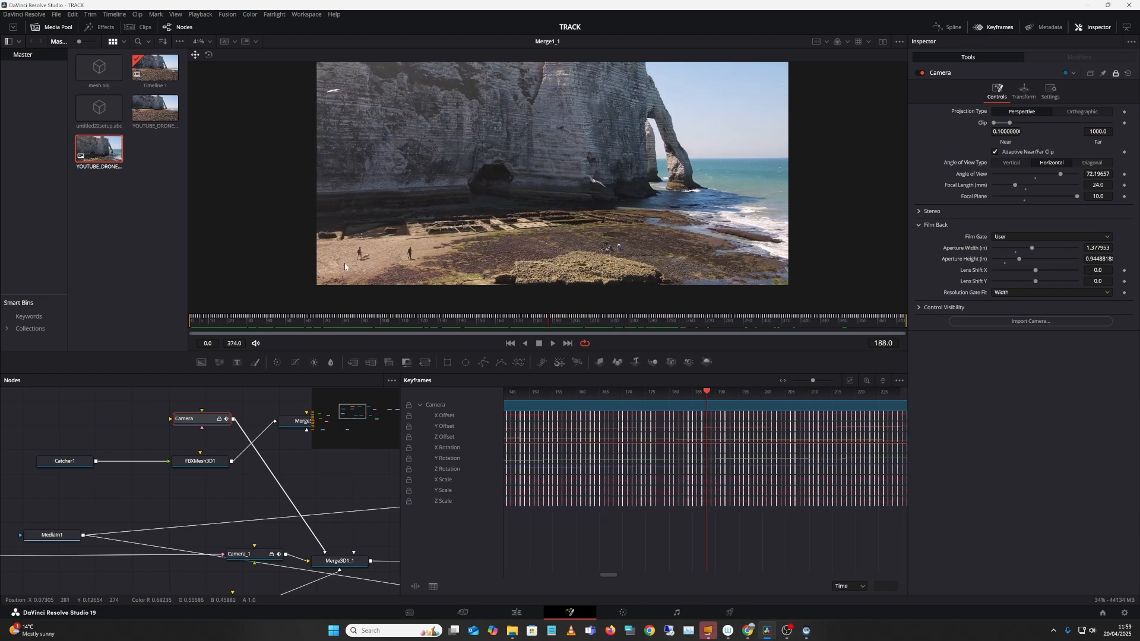
click(506, 321)
drag(506, 321, 277, 360)
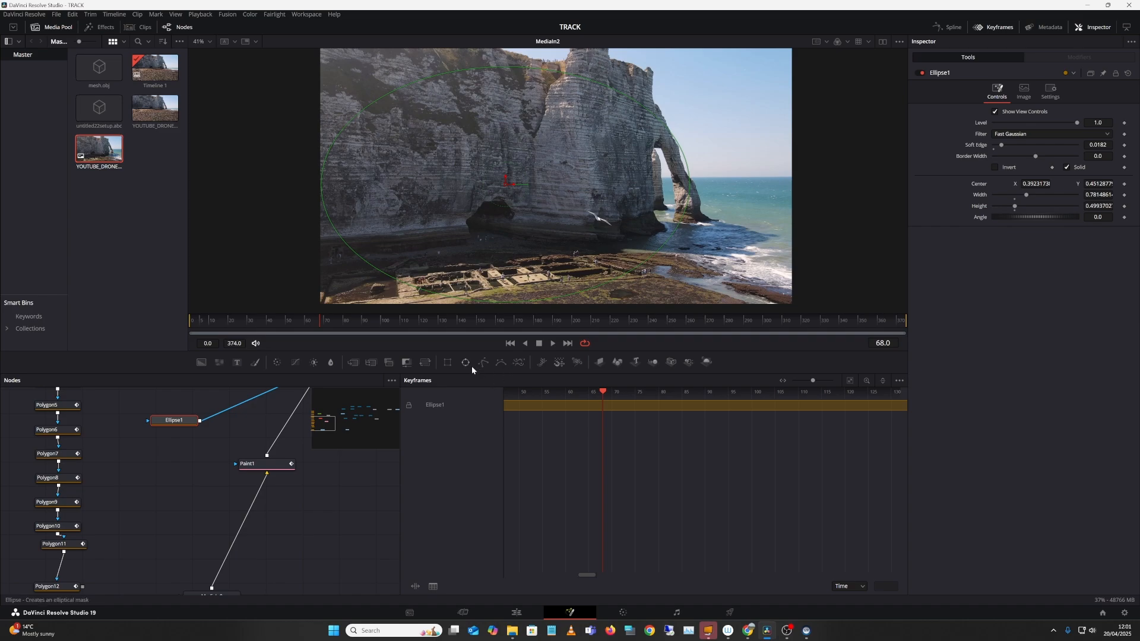
Step: Add a polygon mask to Merge3 traced around the cliff face and the ruined foundations, and disconnect Ellipse1 from it
drag(220, 443, 235, 457)
drag(308, 401, 240, 478)
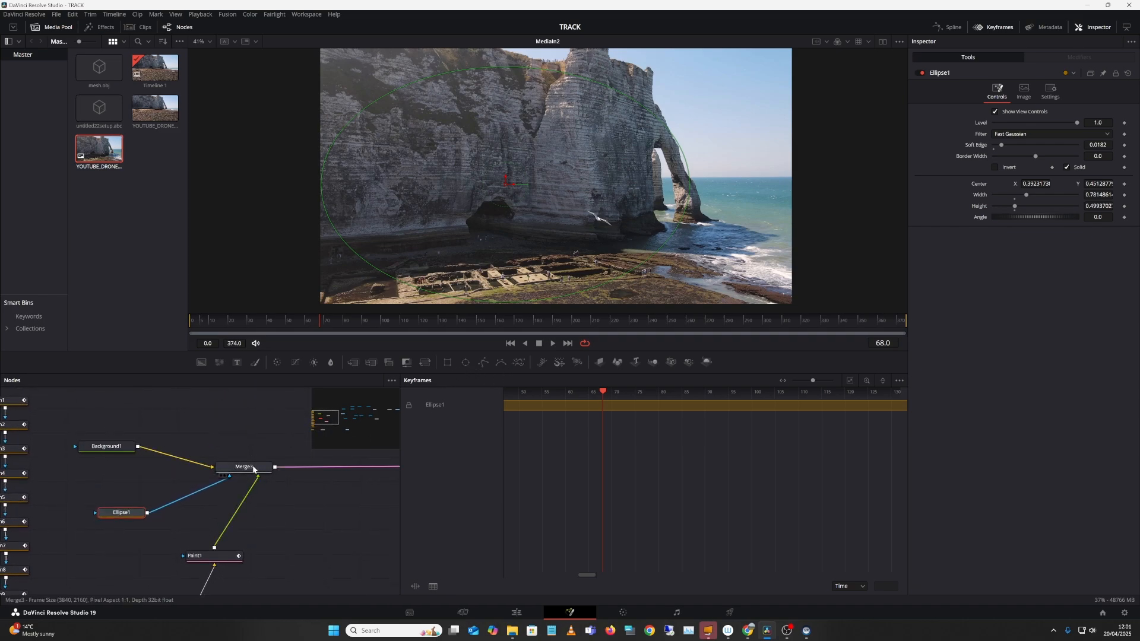
click(255, 469)
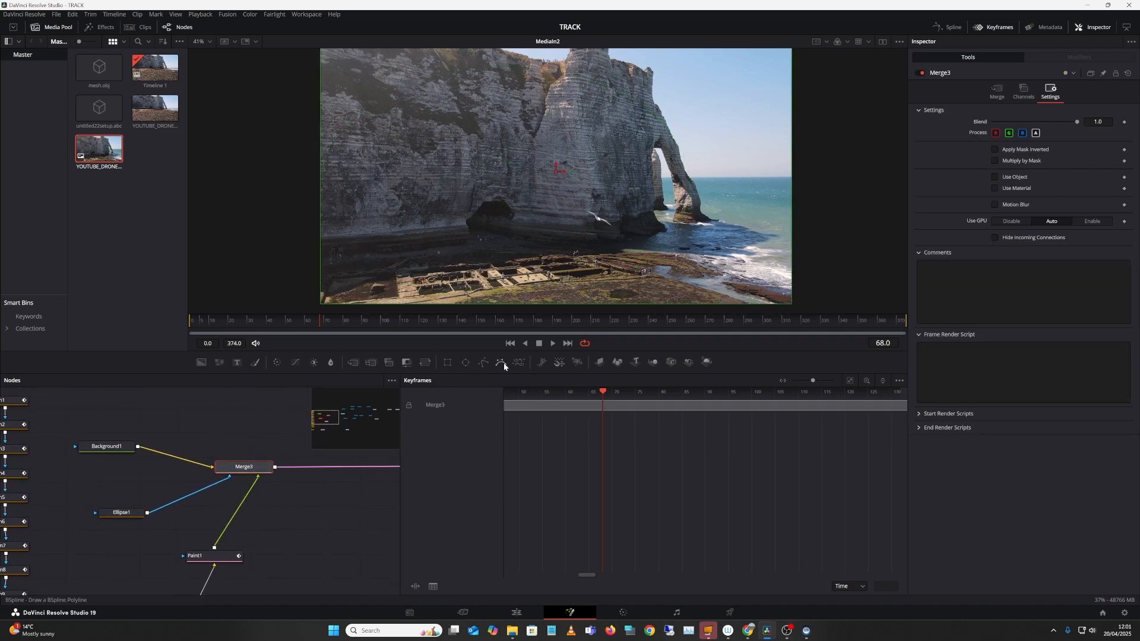
click(487, 363)
click(369, 267)
click(636, 146)
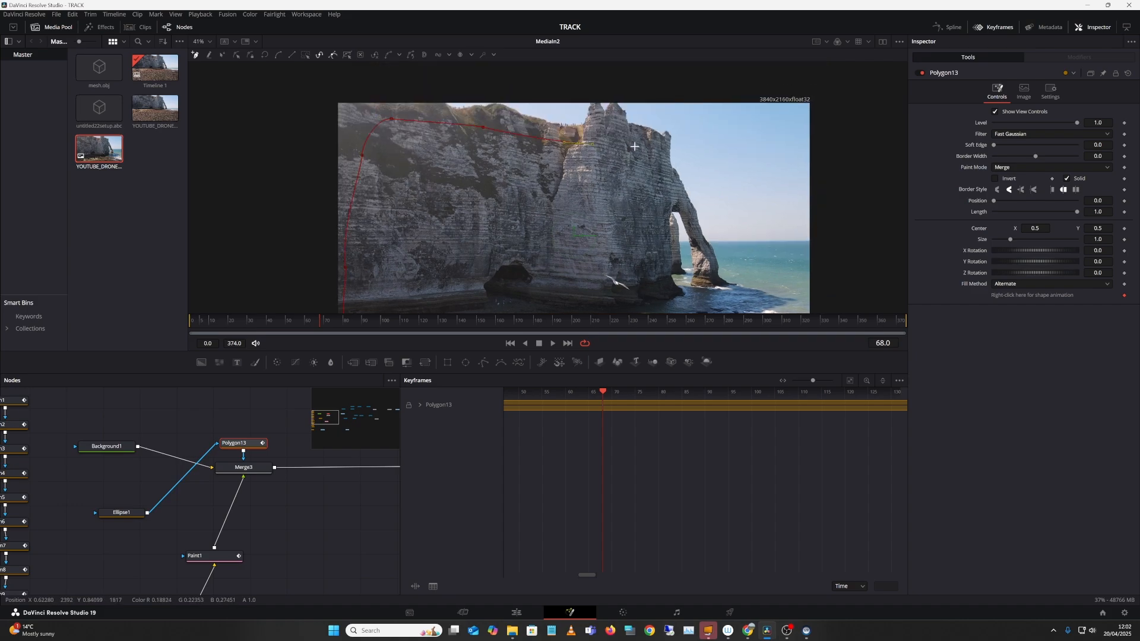
click(624, 246)
click(675, 262)
click(668, 305)
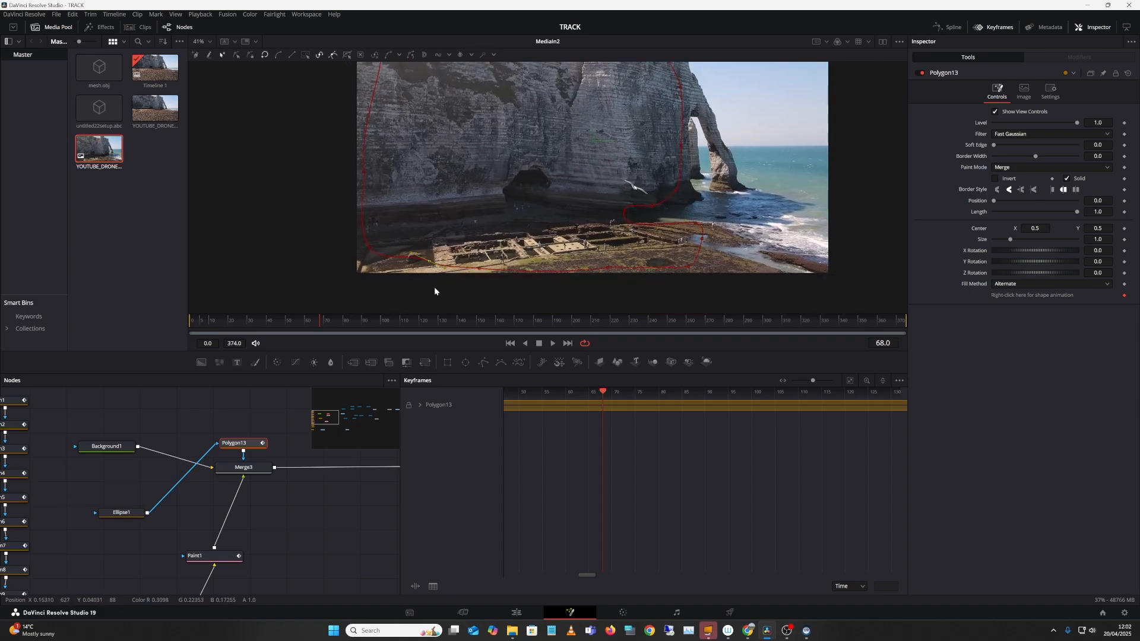
drag(283, 481, 298, 483)
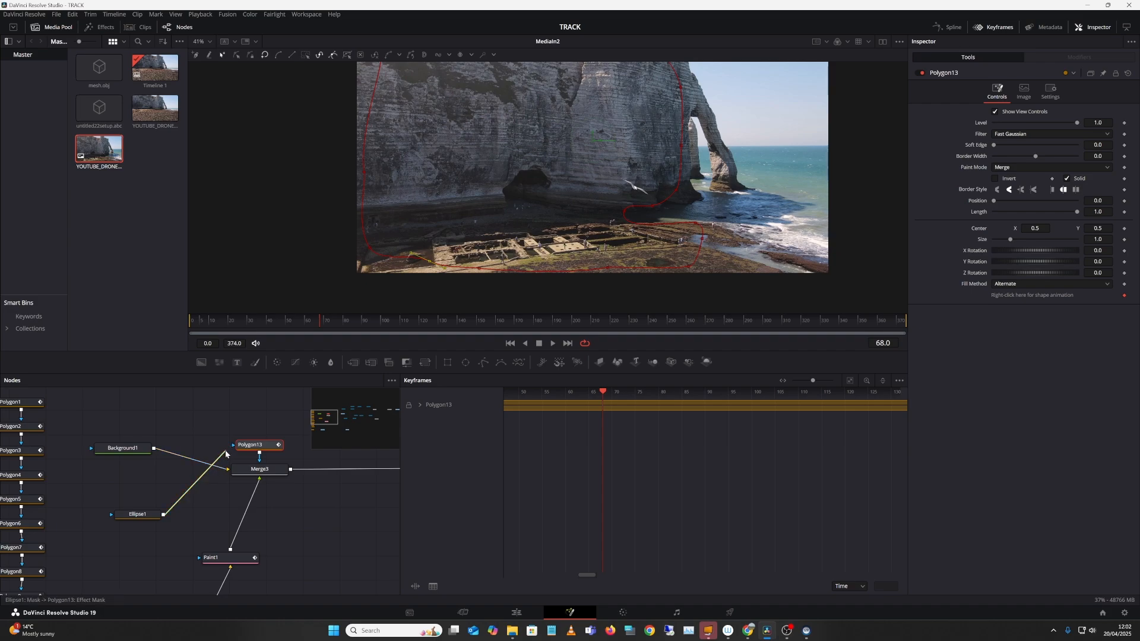
drag(226, 454, 176, 488)
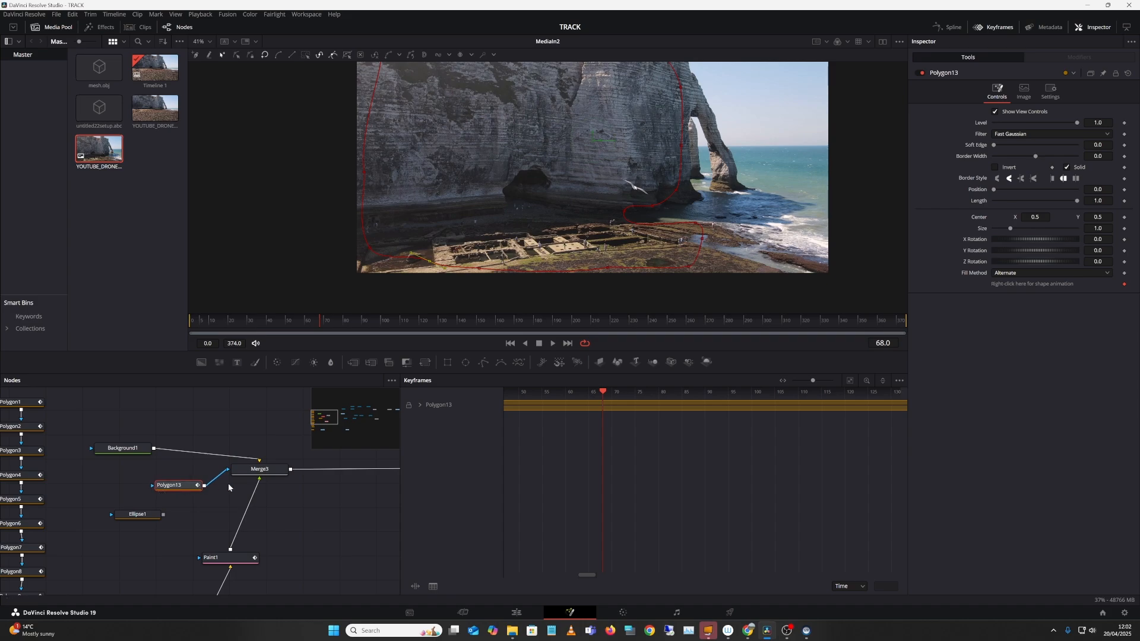
Step: Show Paint1 in the viewer and clone rock texture over the seagull at the cliff's base with brush size 0.0246
click(210, 566)
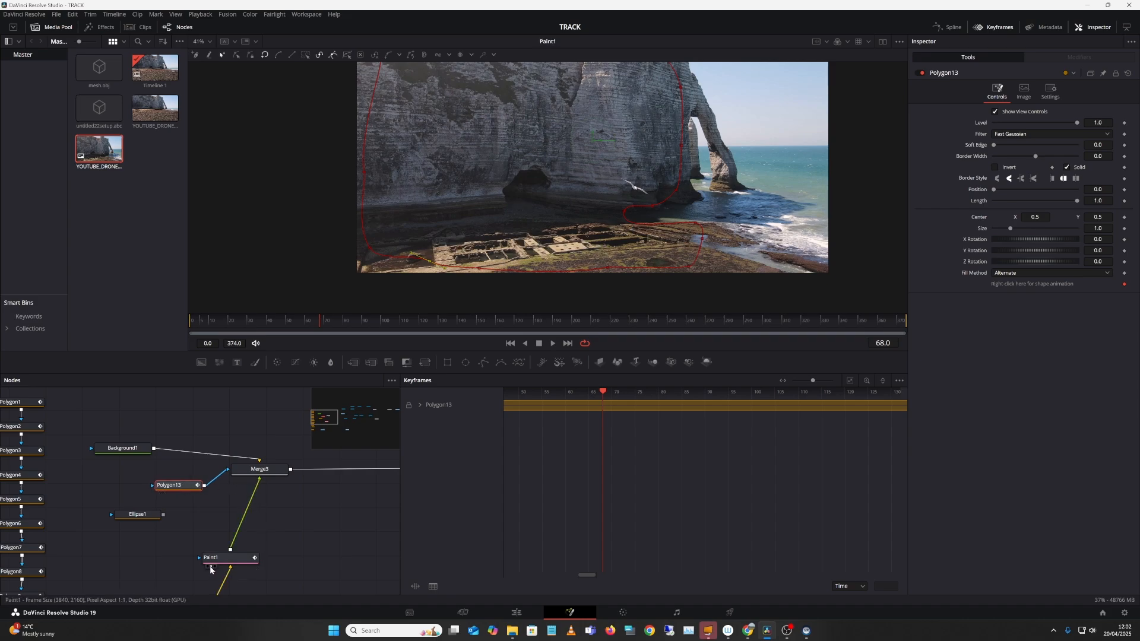
scroll(570, 261, up, 3)
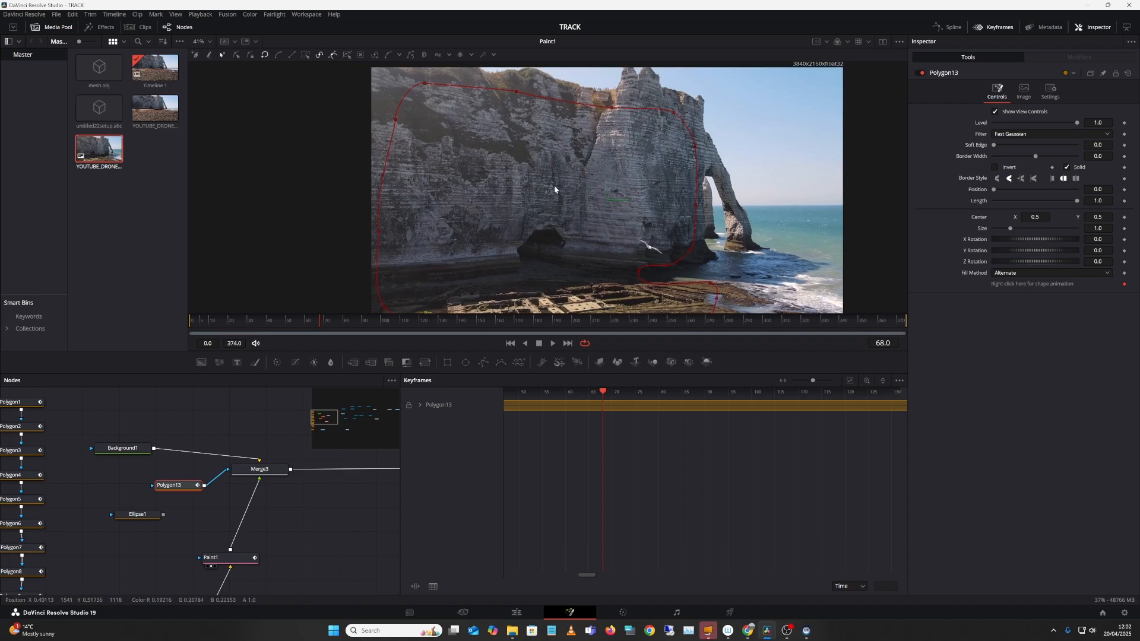
click(226, 558)
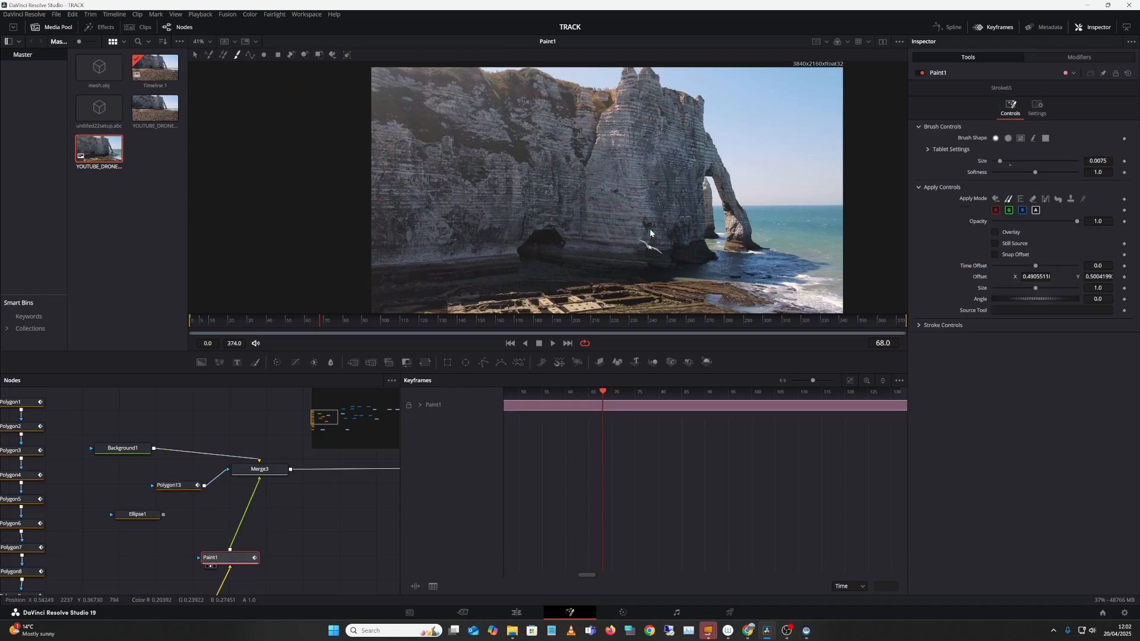
scroll(619, 227, right, 3)
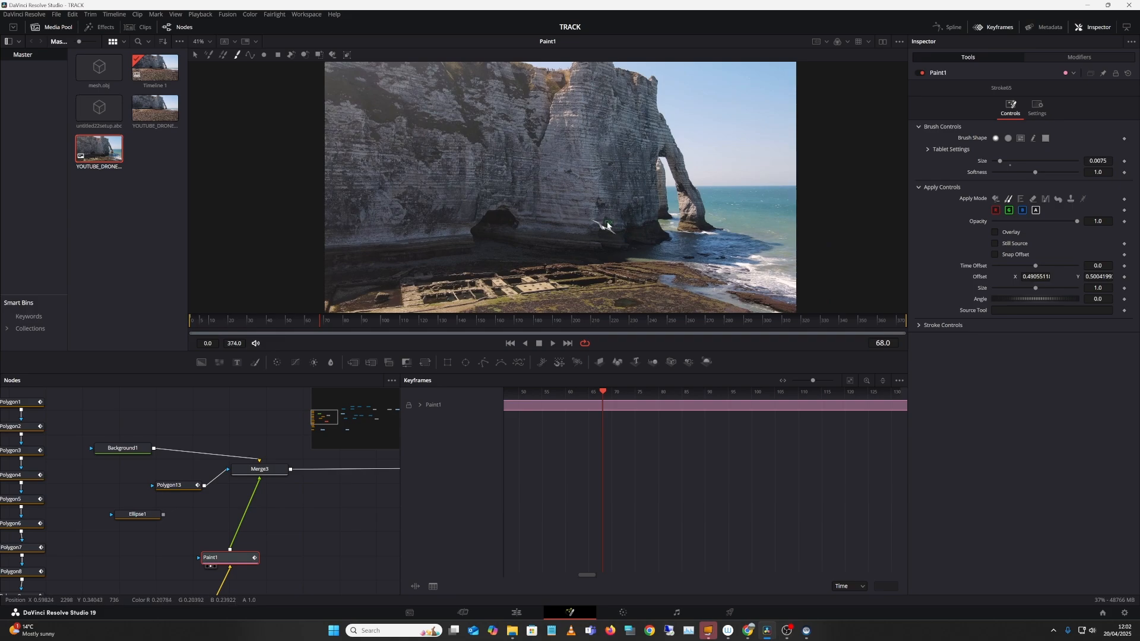
scroll(610, 222, up, 4)
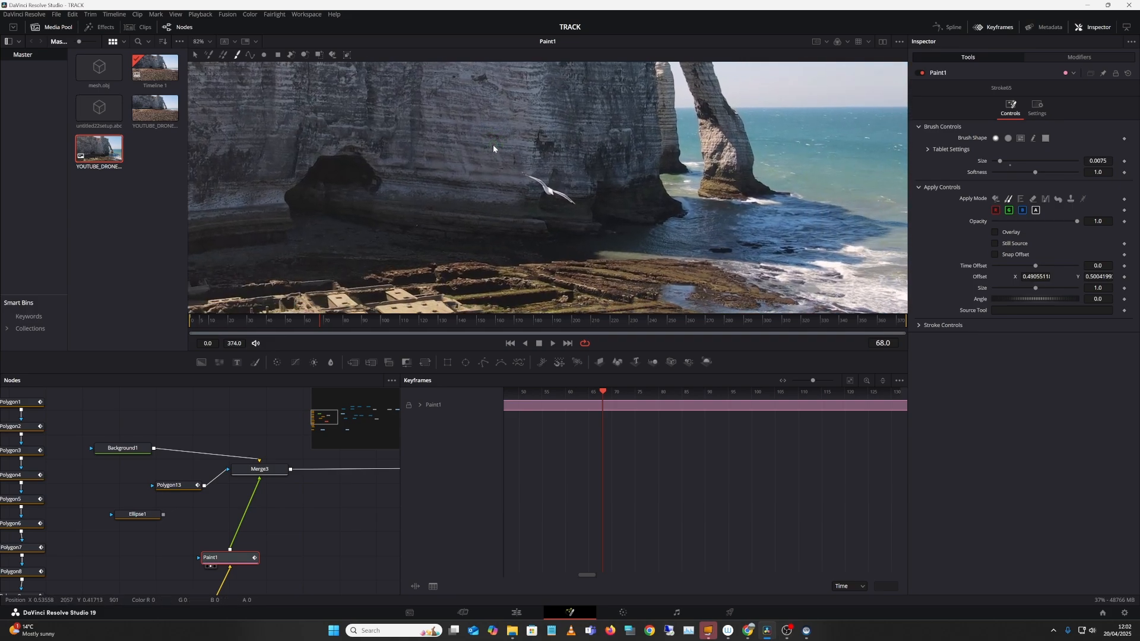
click(1014, 161)
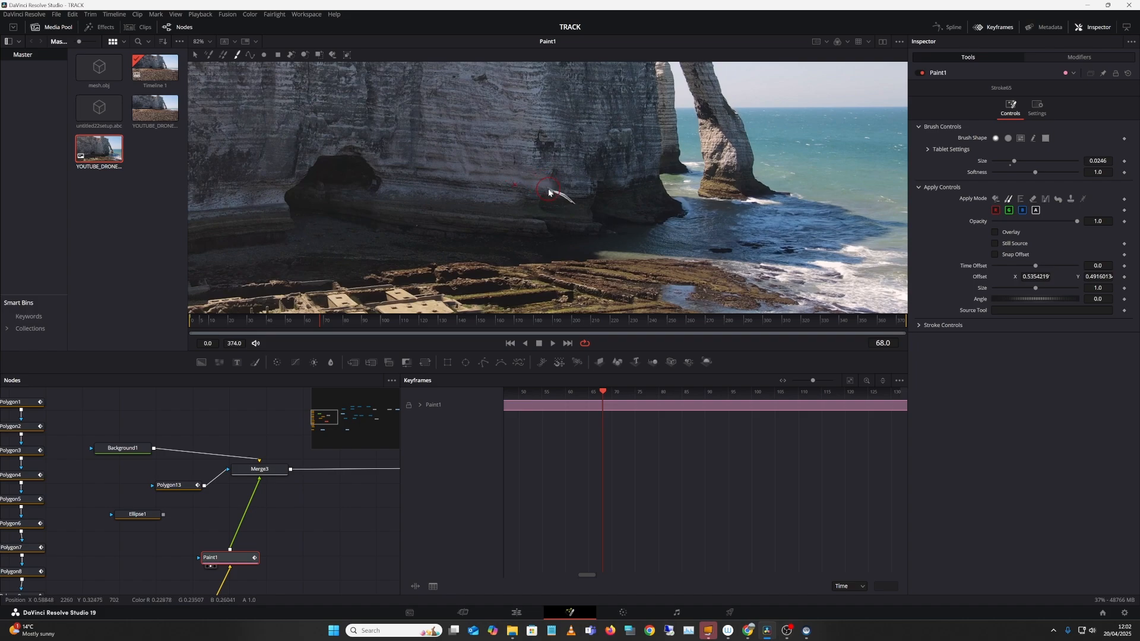
drag(572, 201, 575, 193)
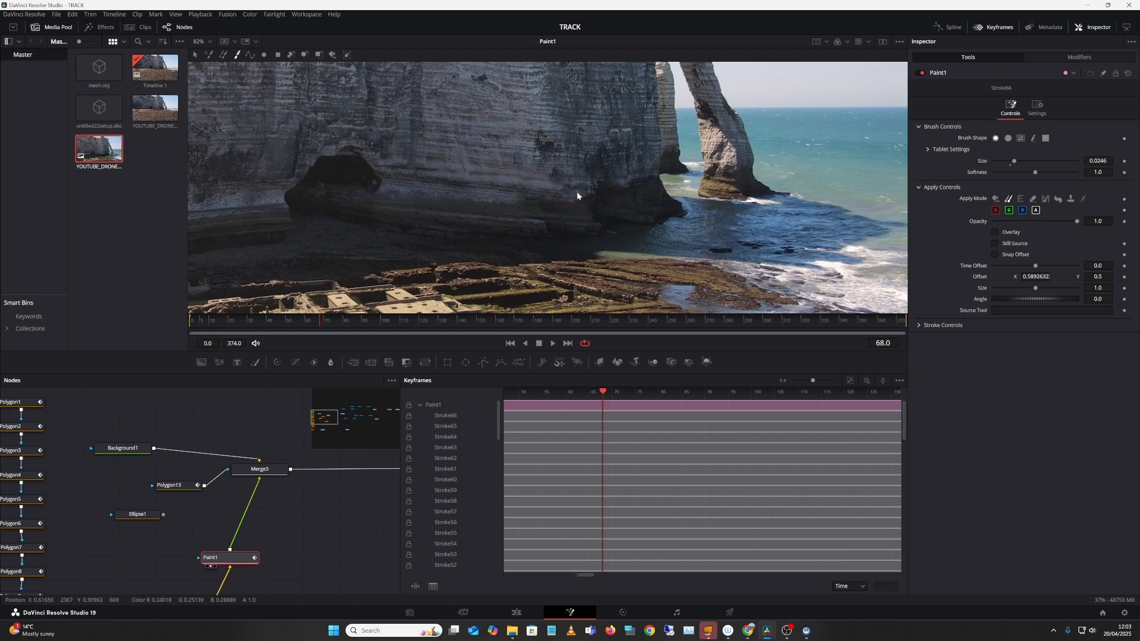
drag(563, 191, 616, 211)
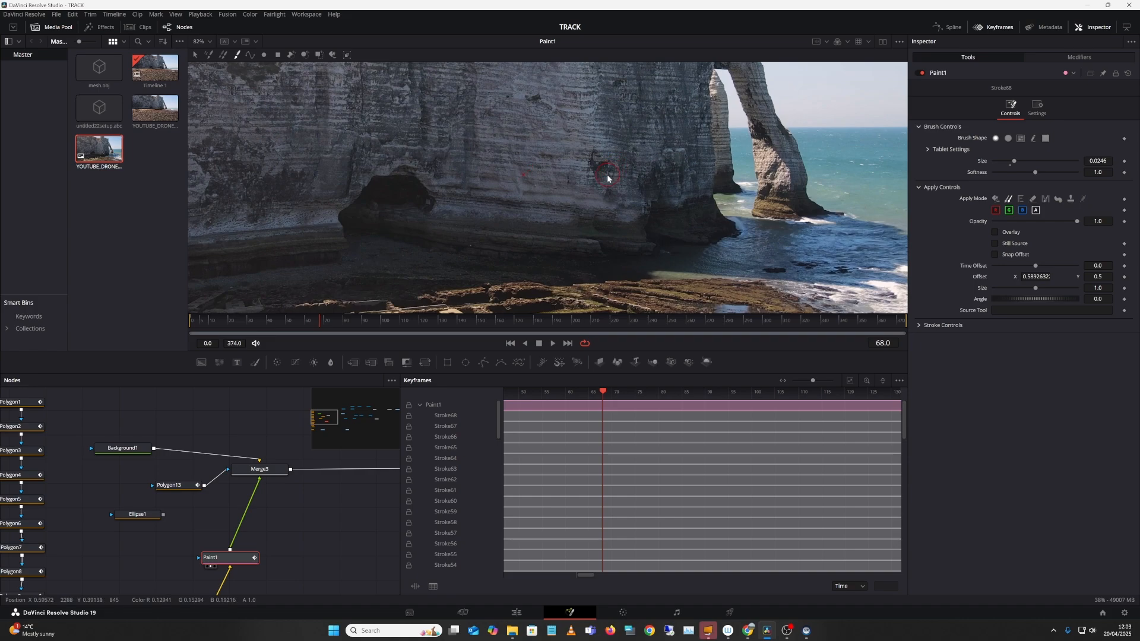
drag(611, 188, 714, 229)
scroll(624, 177, down, 2)
scroll(664, 186, down, 2)
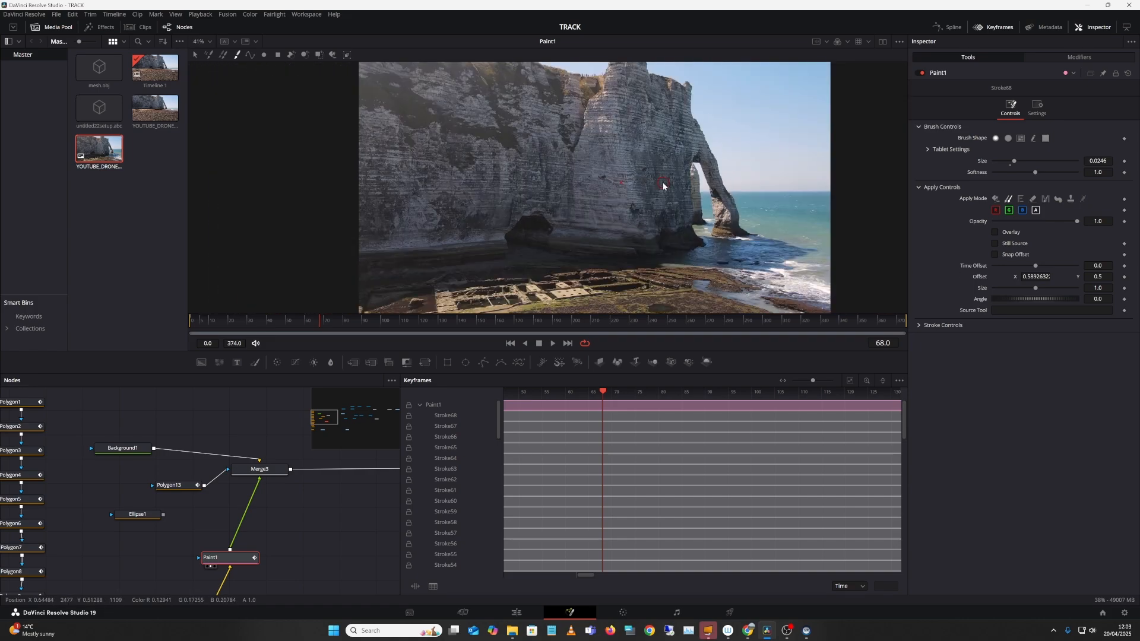
drag(652, 193, 650, 160)
scroll(655, 202, down, 2)
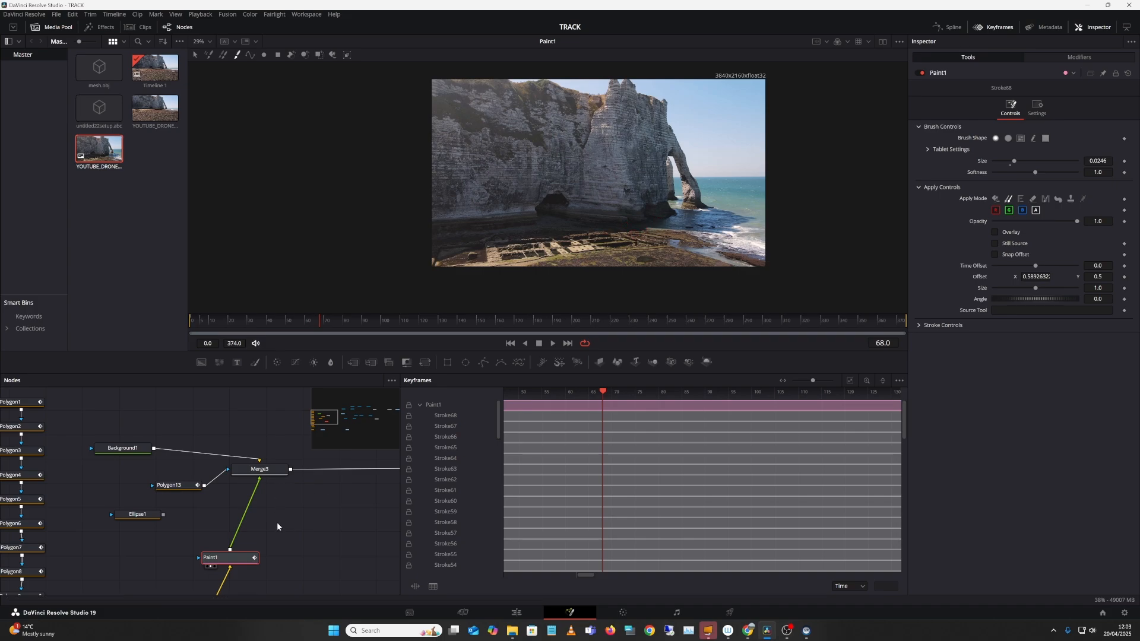
Step: Show Merge1_1 in the viewer and scrub between frames 17 and 148 to inspect the projected cliff over the footage
mouse_move(277, 523)
mouse_down()
mouse_move(234, 459)
mouse_move(230, 470)
mouse_move(19, 441)
mouse_up()
drag(192, 464, 64, 511)
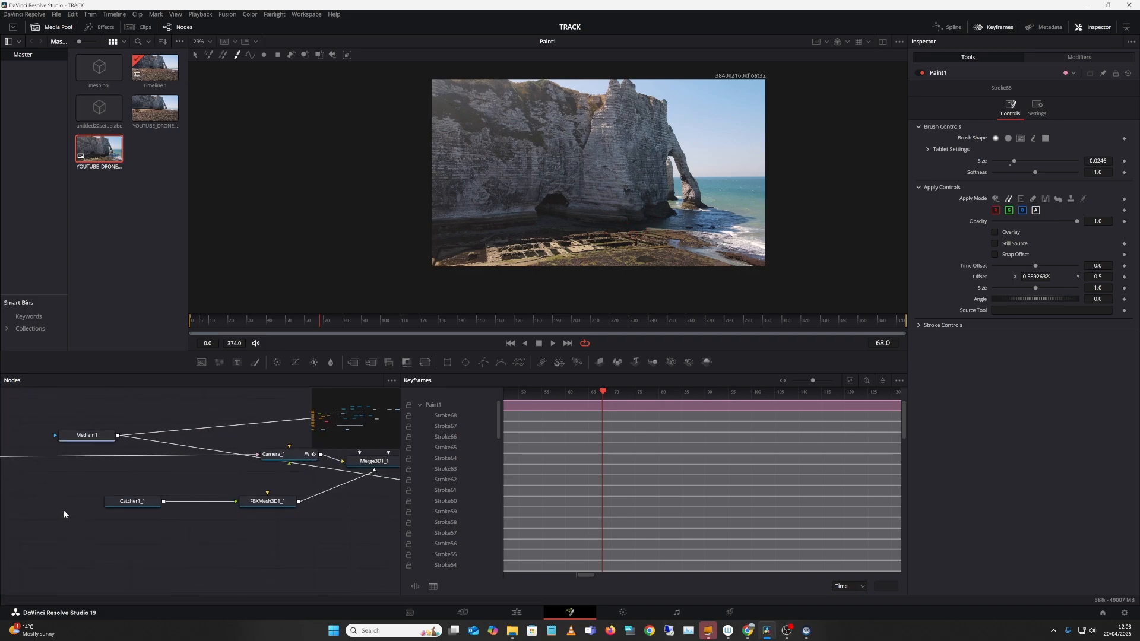
drag(195, 491, 86, 500)
drag(267, 468, 69, 450)
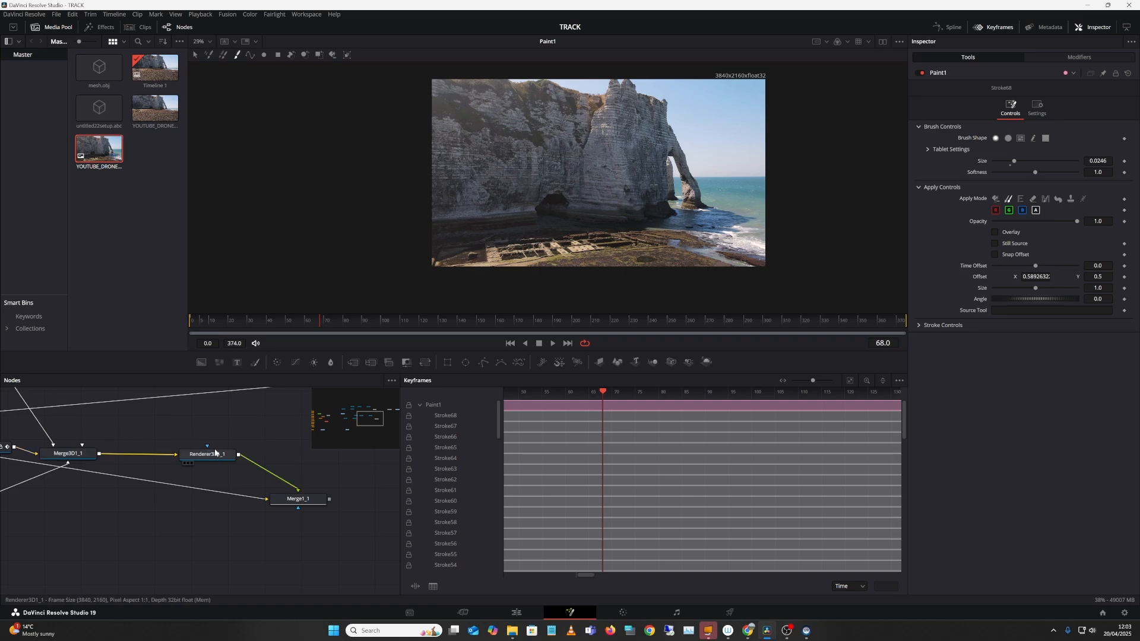
click(277, 507)
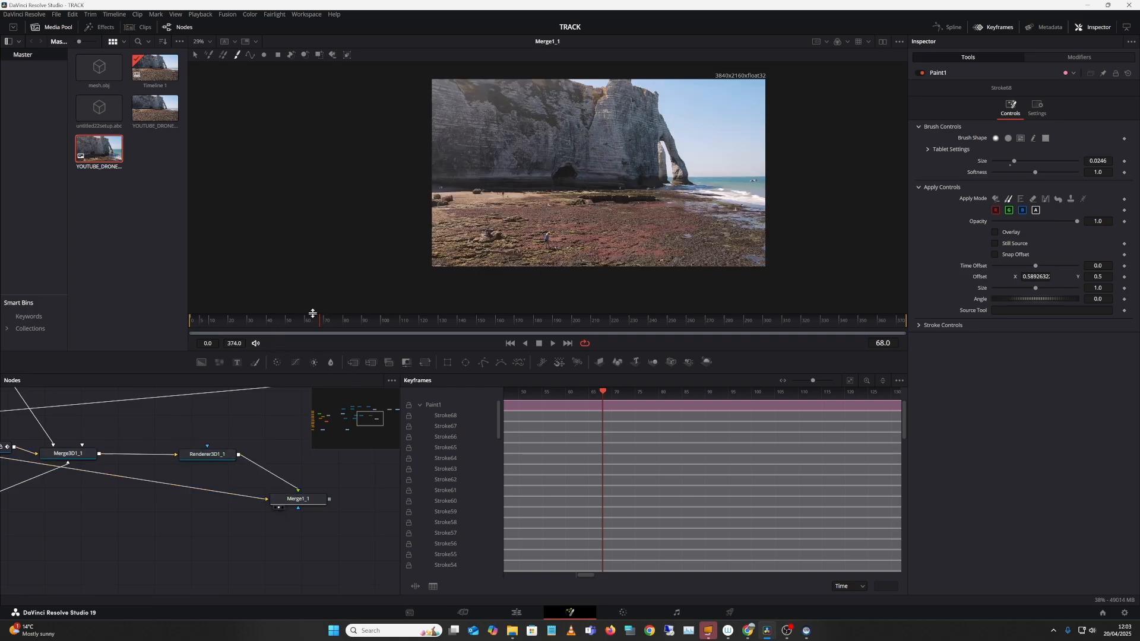
click(262, 320)
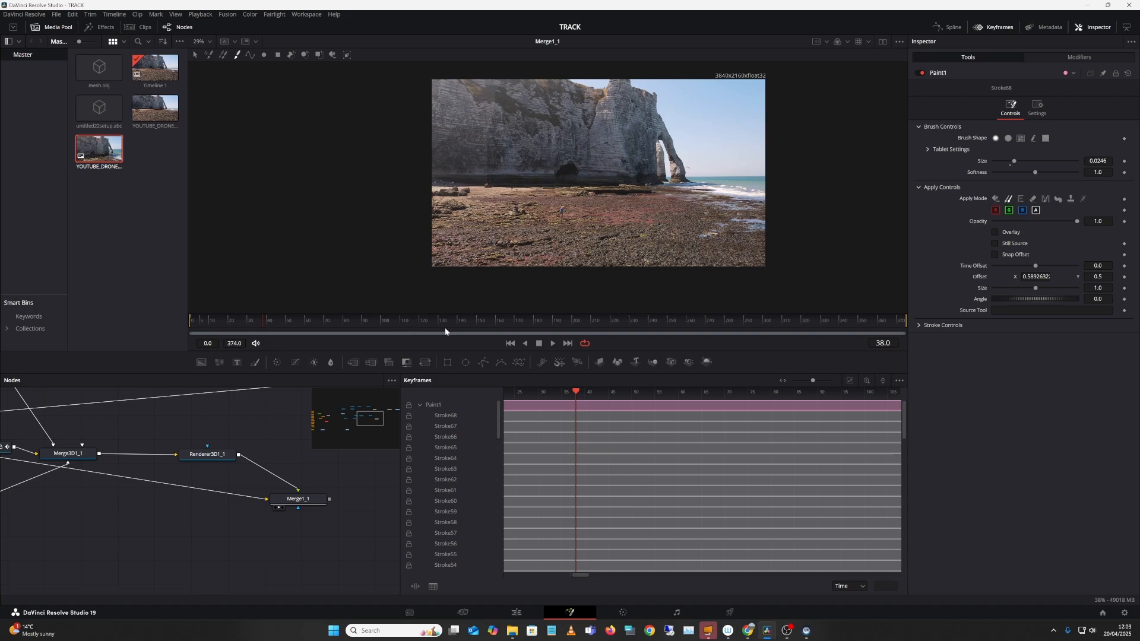
click(397, 321)
click(412, 325)
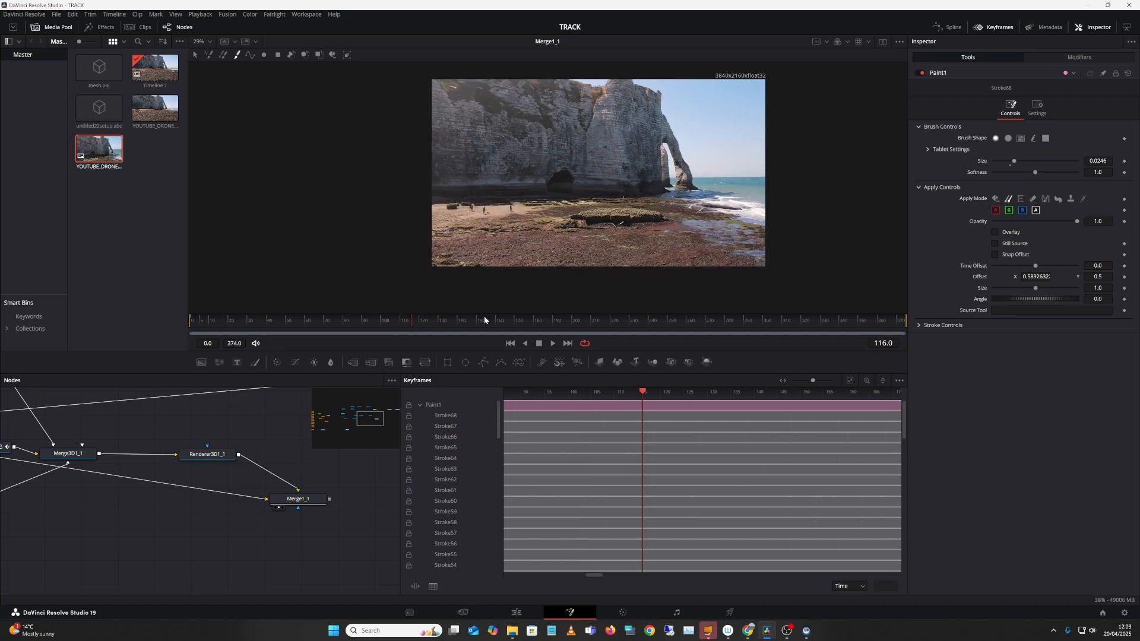
click(473, 322)
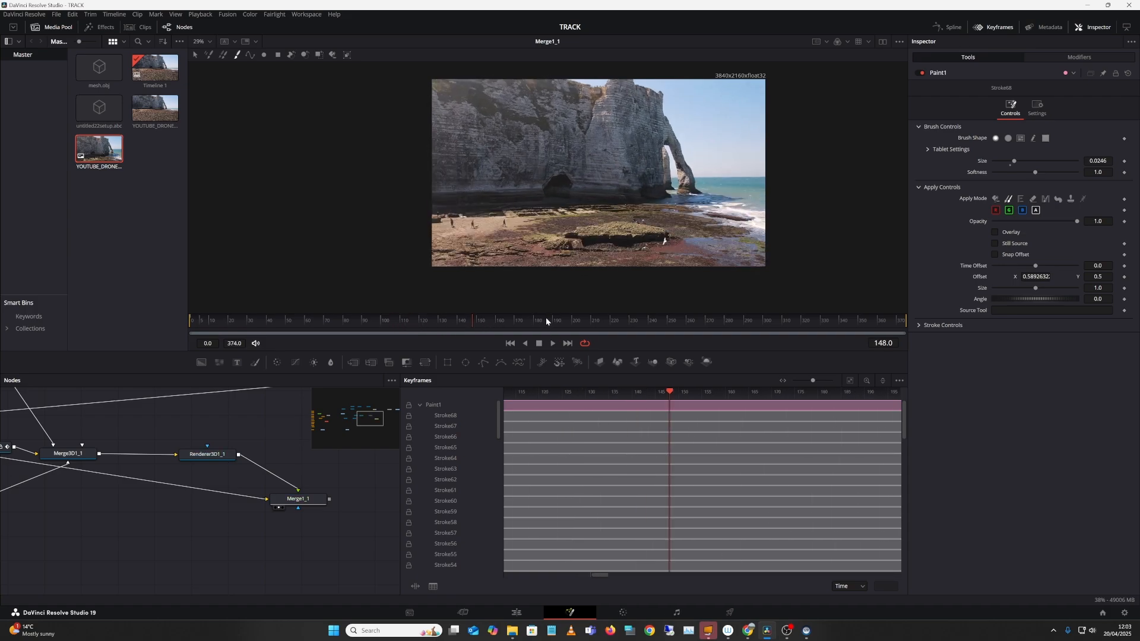
drag(386, 314, 222, 320)
Step: Scrub the composite again up to frame 104 and examine the foreshore and cliff base there at close range
drag(548, 136, 574, 201)
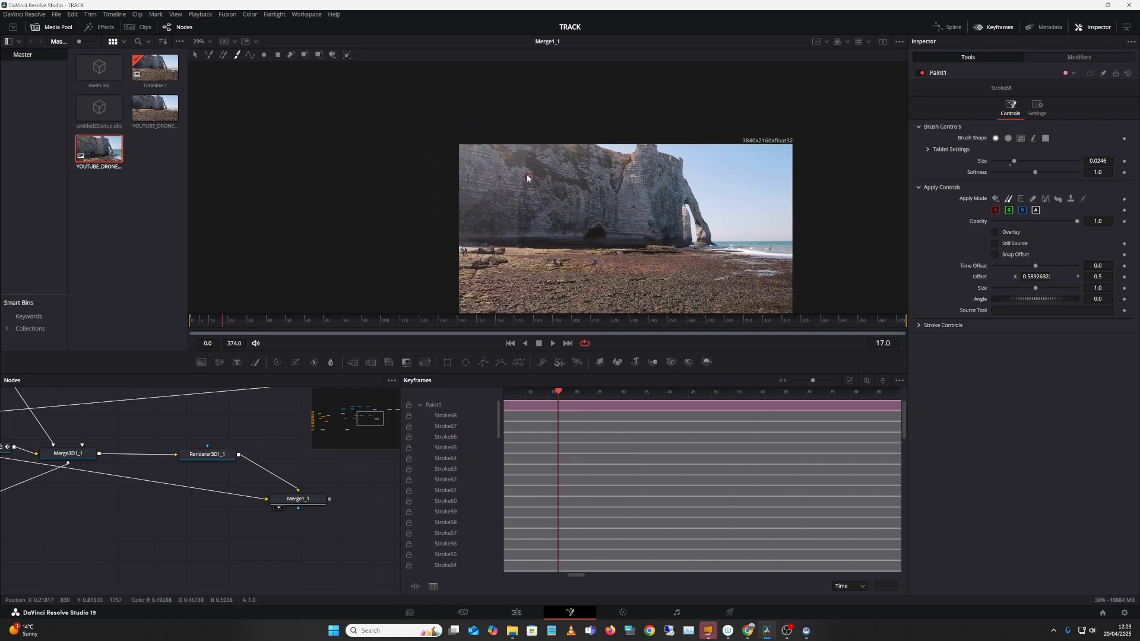
mouse_move(222, 323)
mouse_down()
mouse_move(186, 322)
mouse_move(230, 318)
mouse_move(197, 325)
mouse_move(229, 315)
mouse_move(219, 316)
mouse_up()
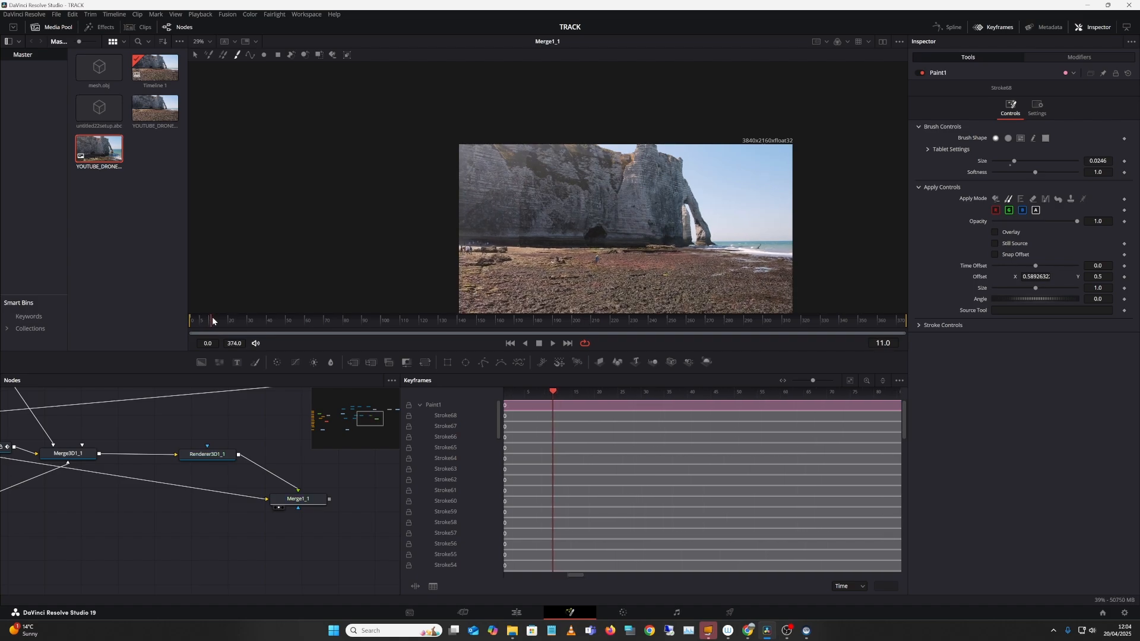
drag(213, 321, 342, 320)
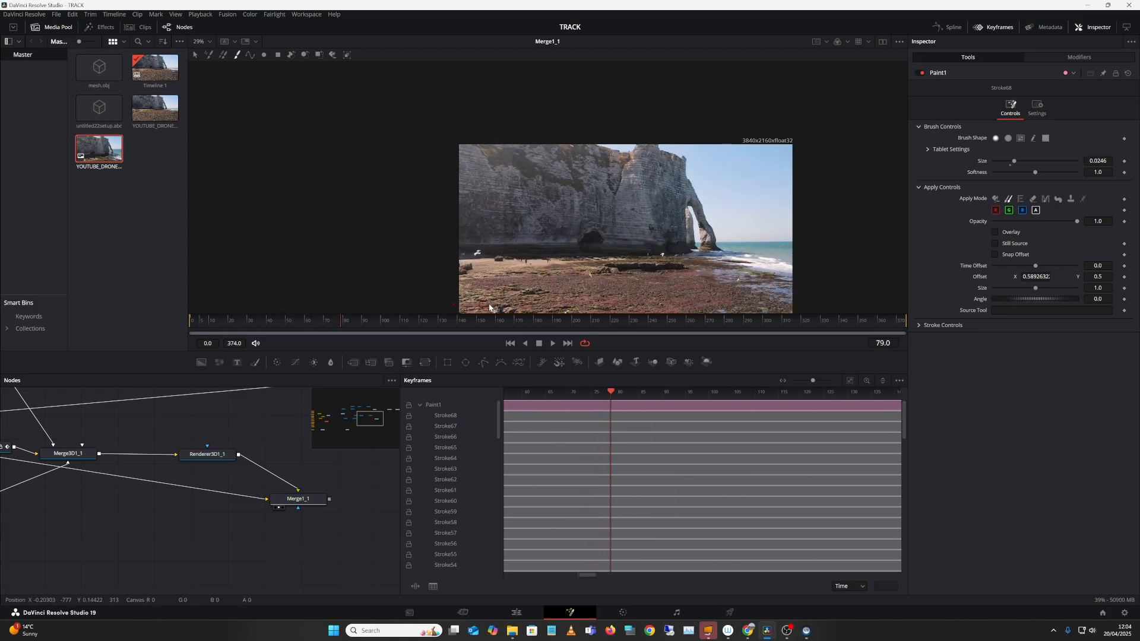
drag(235, 325, 388, 330)
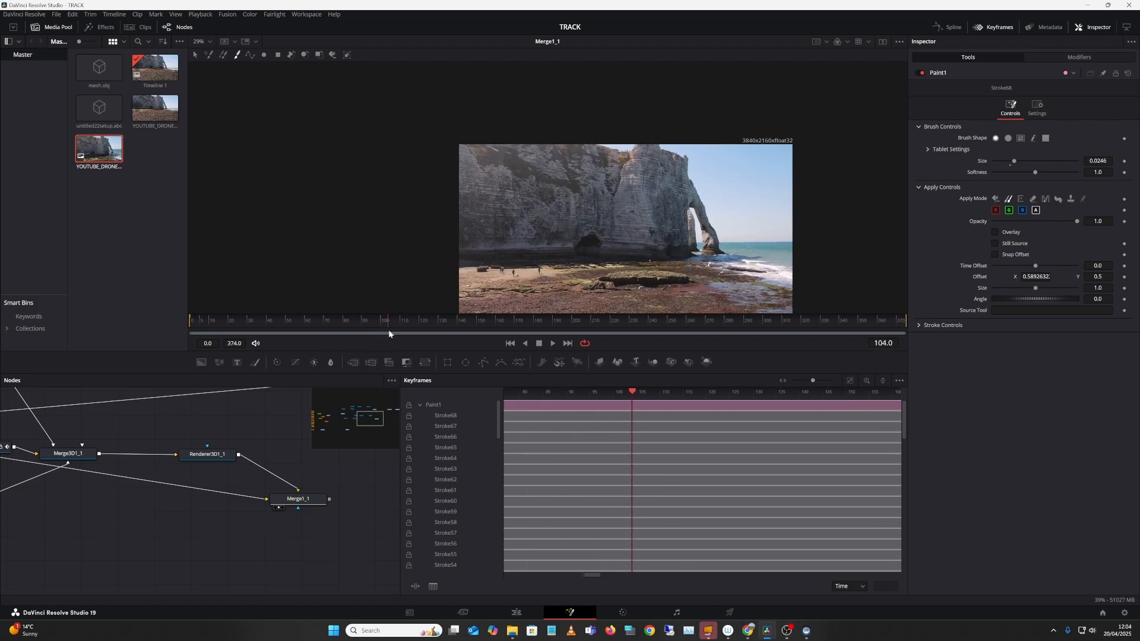
drag(651, 252, 664, 225)
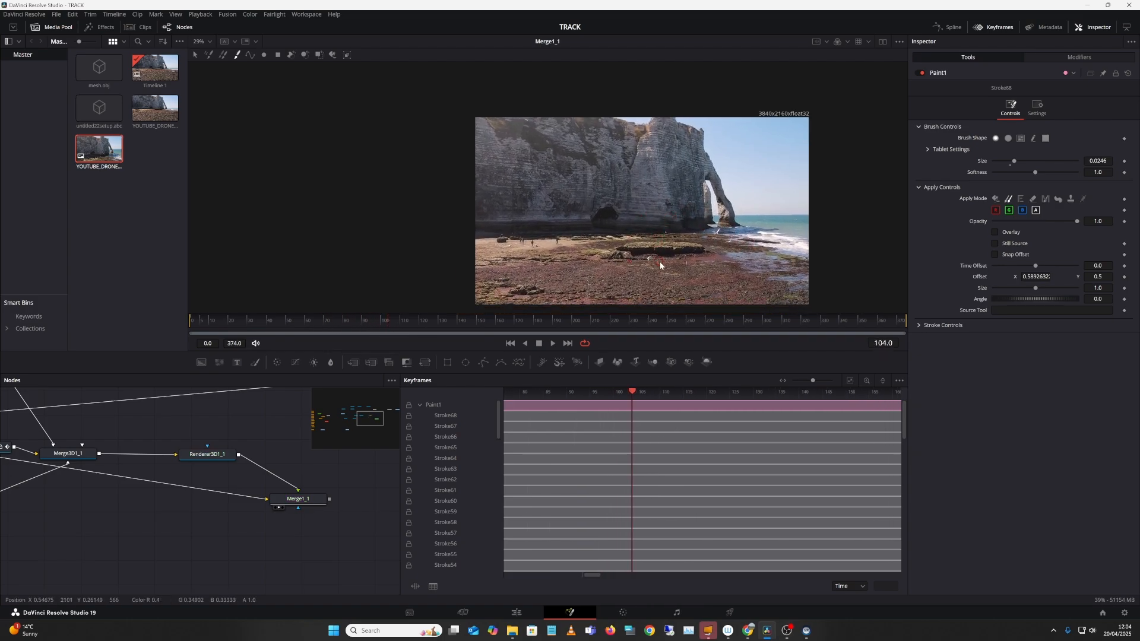
scroll(661, 261, up, 10)
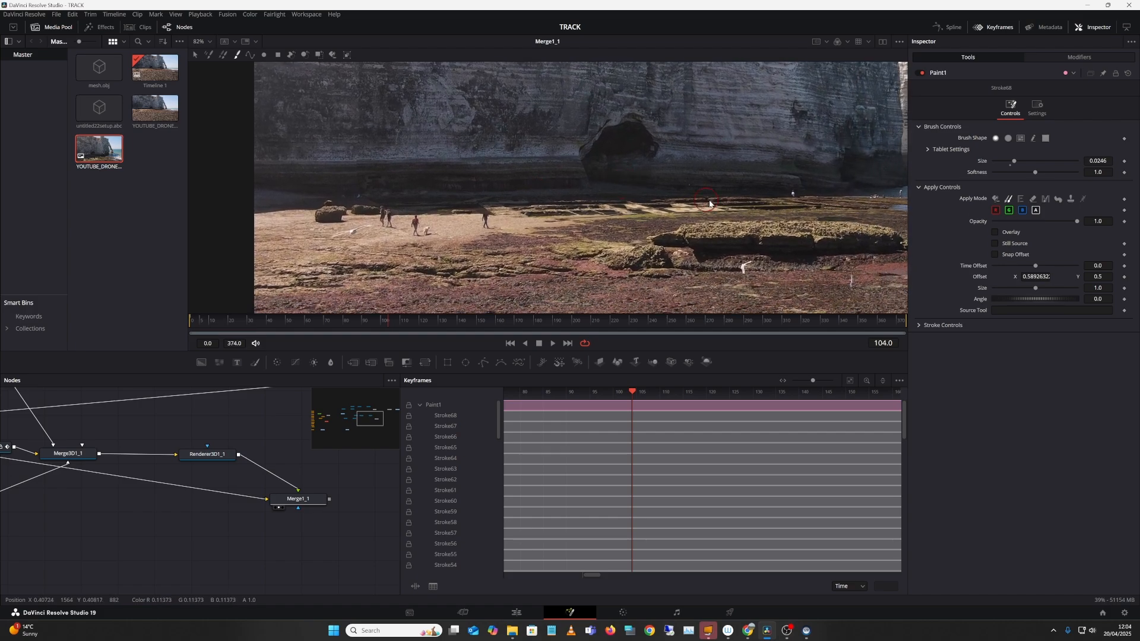
drag(784, 205, 654, 194)
scroll(648, 187, up, 3)
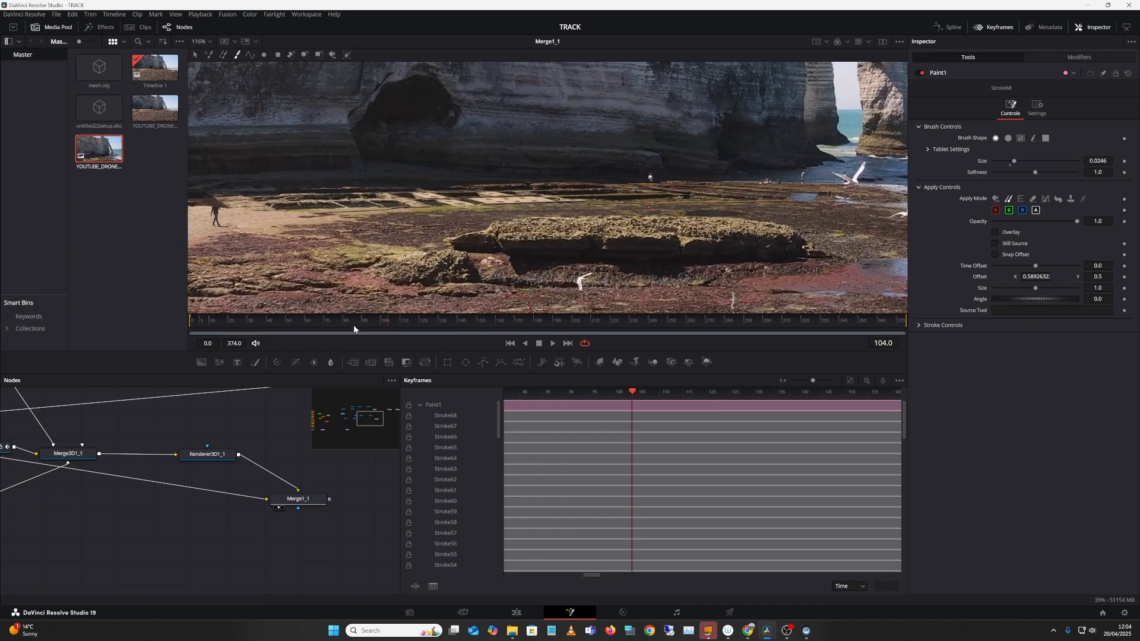
Step: Reshape Polygon13 at frame 87 by deleting the two points that form the notch at the seaward end of the cliff base
drag(411, 330, 347, 330)
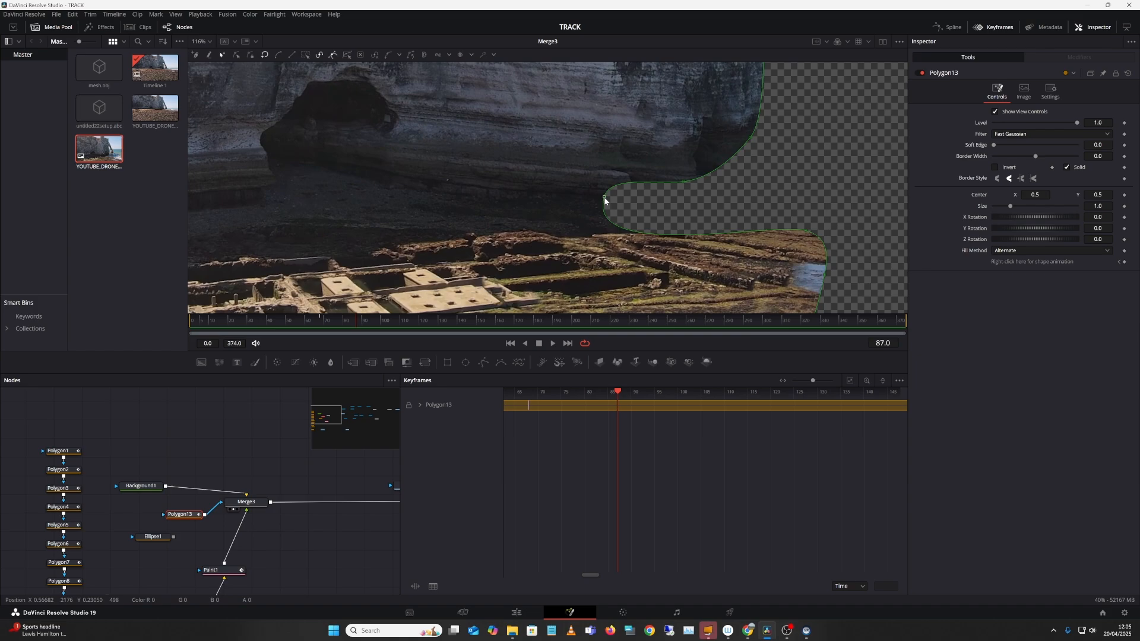
click(605, 198)
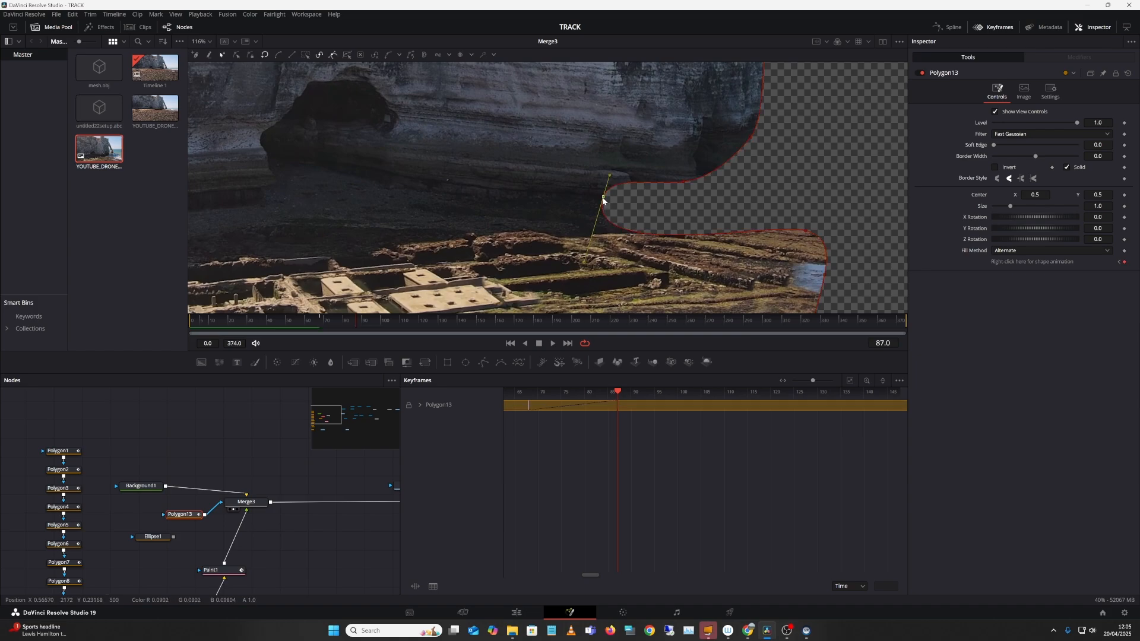
key(Delete)
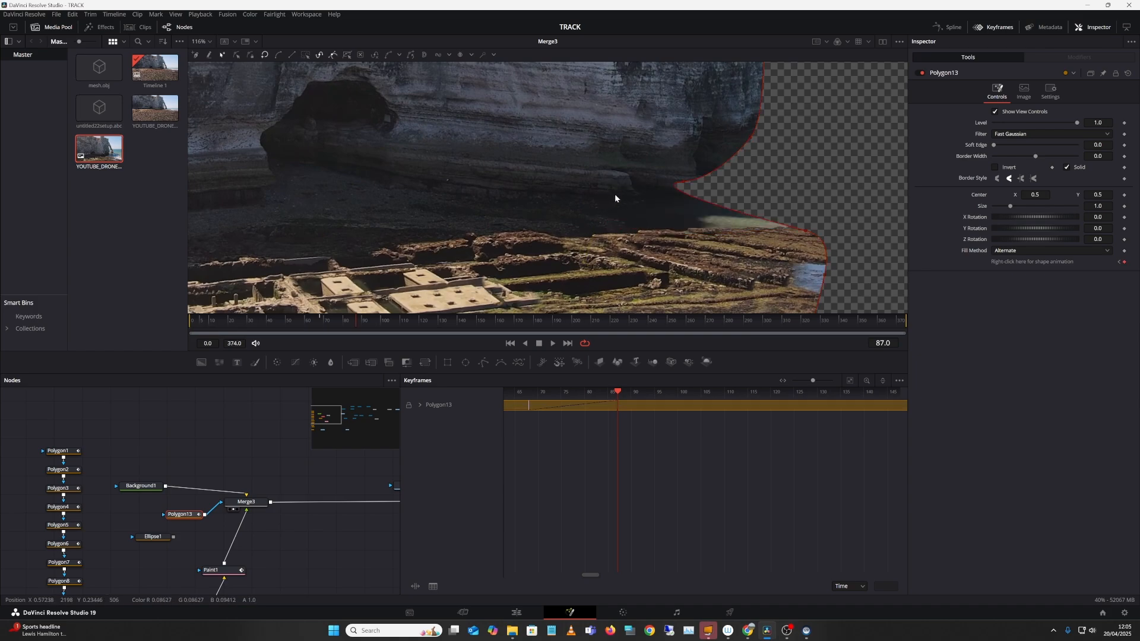
key(Delete)
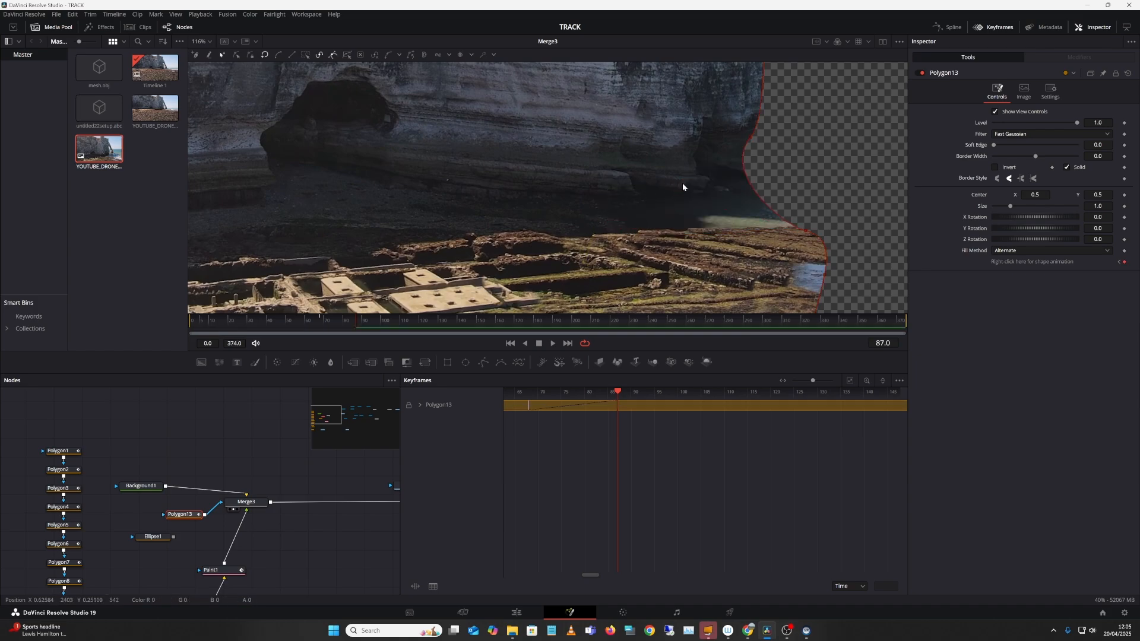
drag(722, 225, 792, 102)
drag(721, 159, 799, 164)
scroll(769, 169, down, 5)
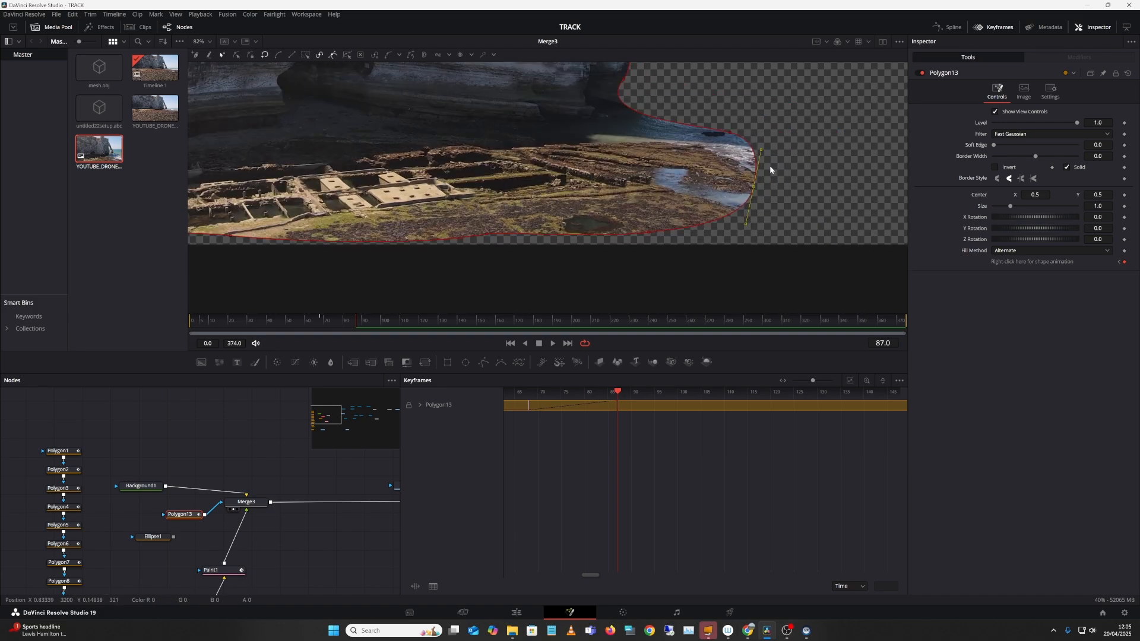
drag(775, 171, 780, 137)
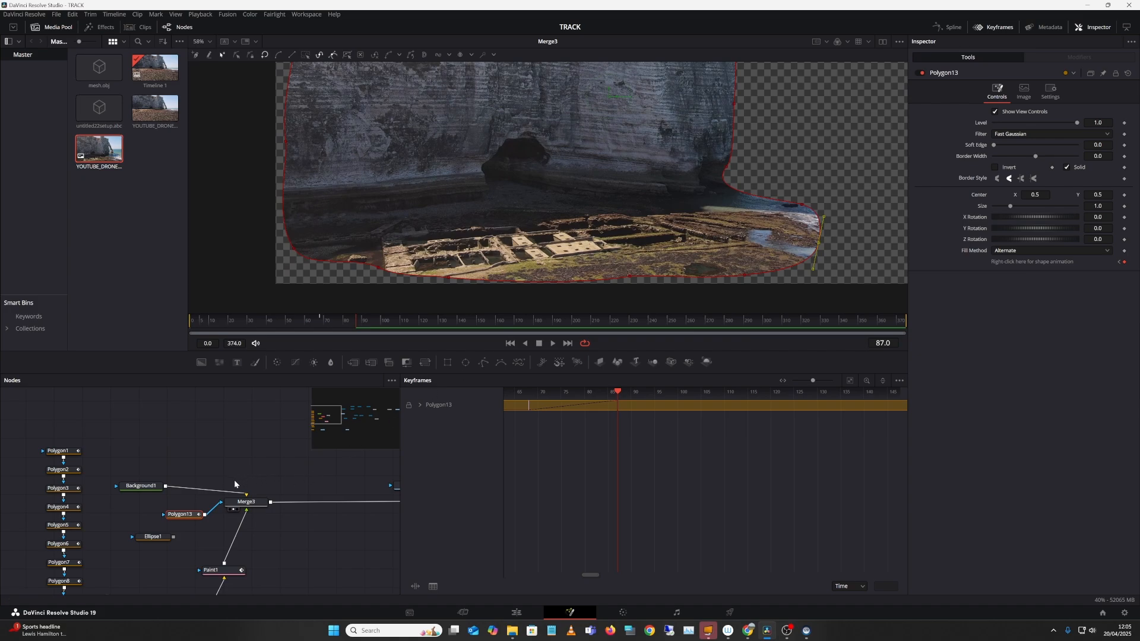
Step: Show the source MediaIn2 in the viewer to compare the Polygon13 outline with the unmasked cliff and shore
drag(230, 484, 256, 395)
drag(181, 589, 213, 511)
click(224, 512)
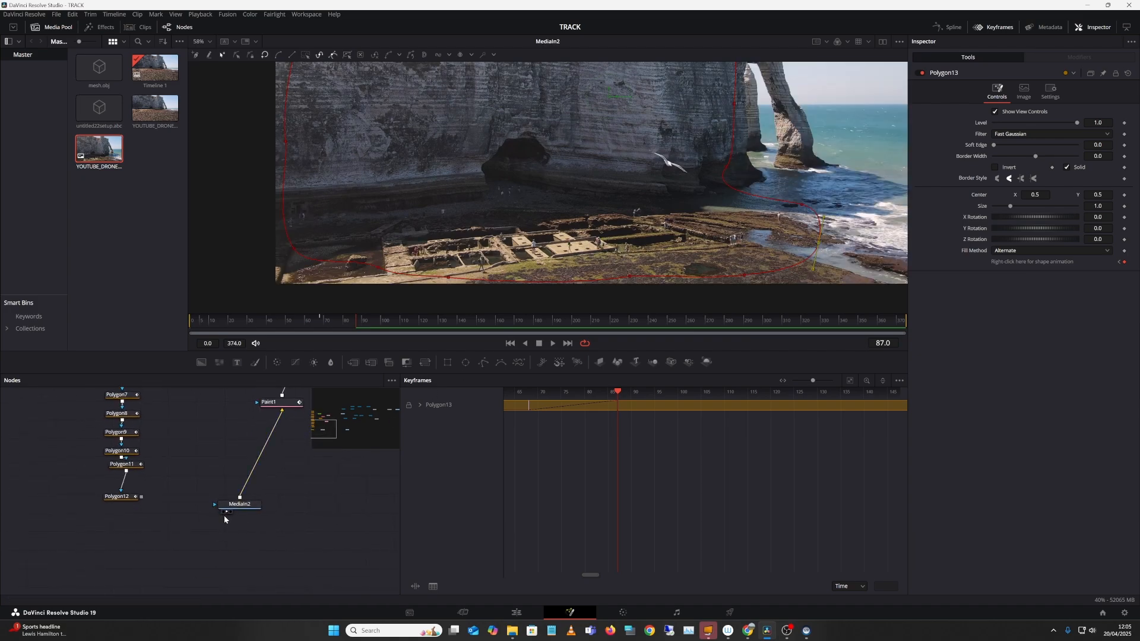
Step: Show Merge1_1 in the viewer and scrub between frames 11 and 87 to inspect how the projected cliff blends with the footage
drag(309, 465, 113, 469)
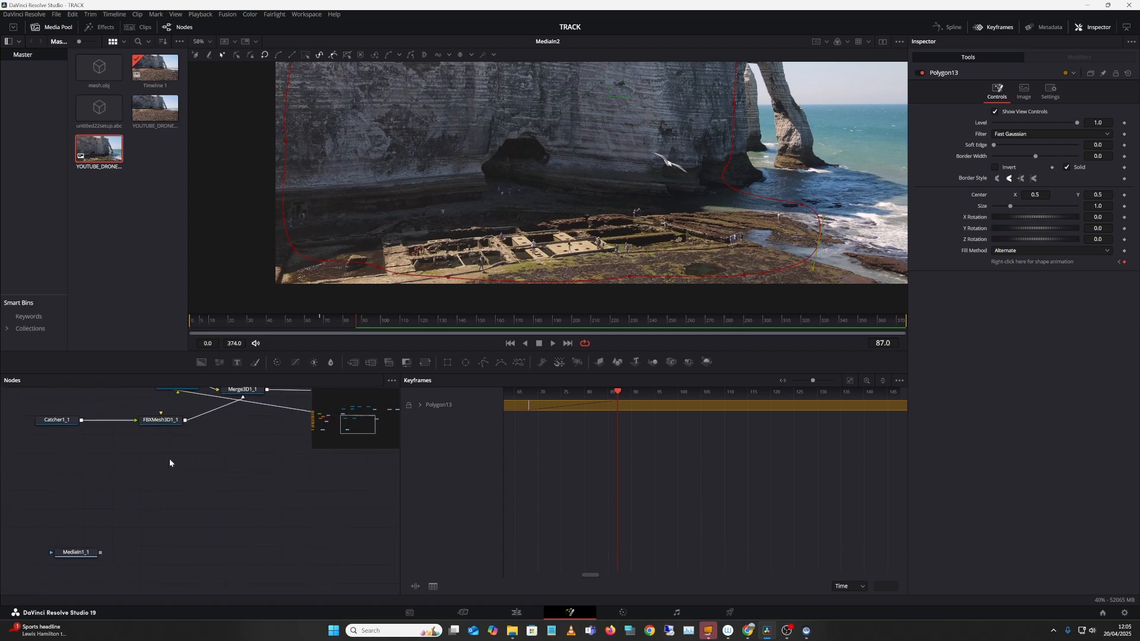
drag(357, 453, 104, 508)
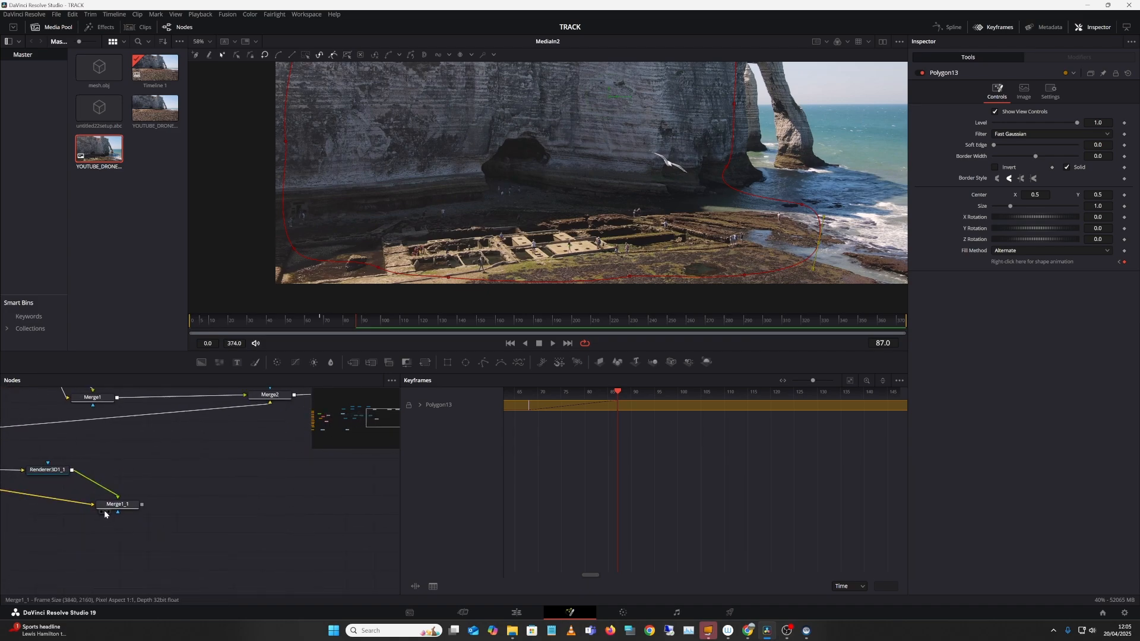
click(105, 511)
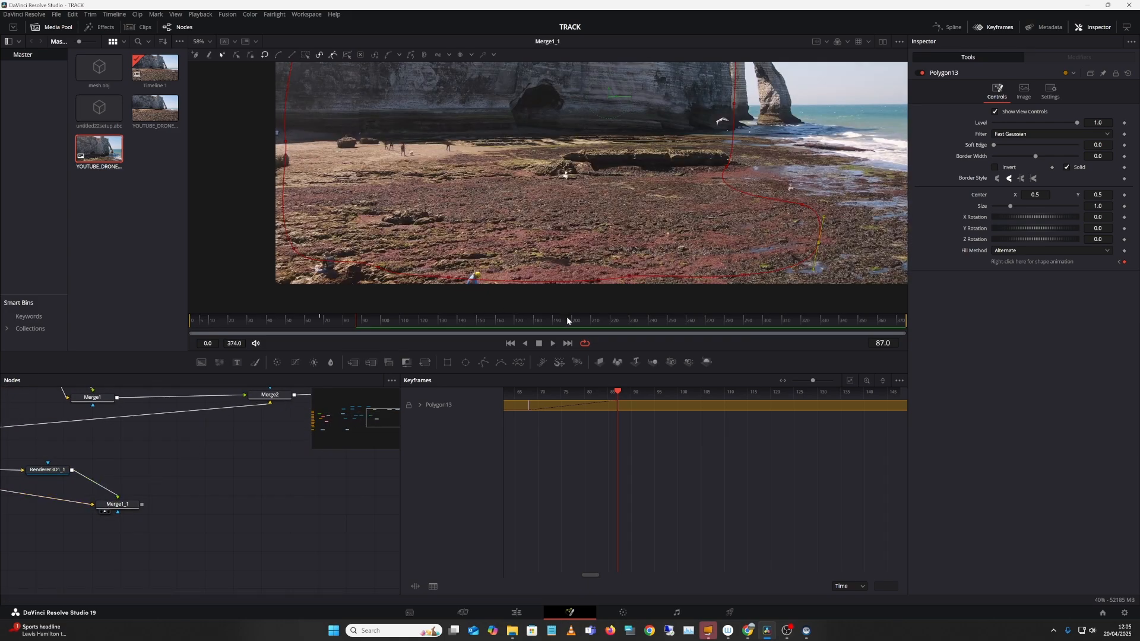
click(187, 497)
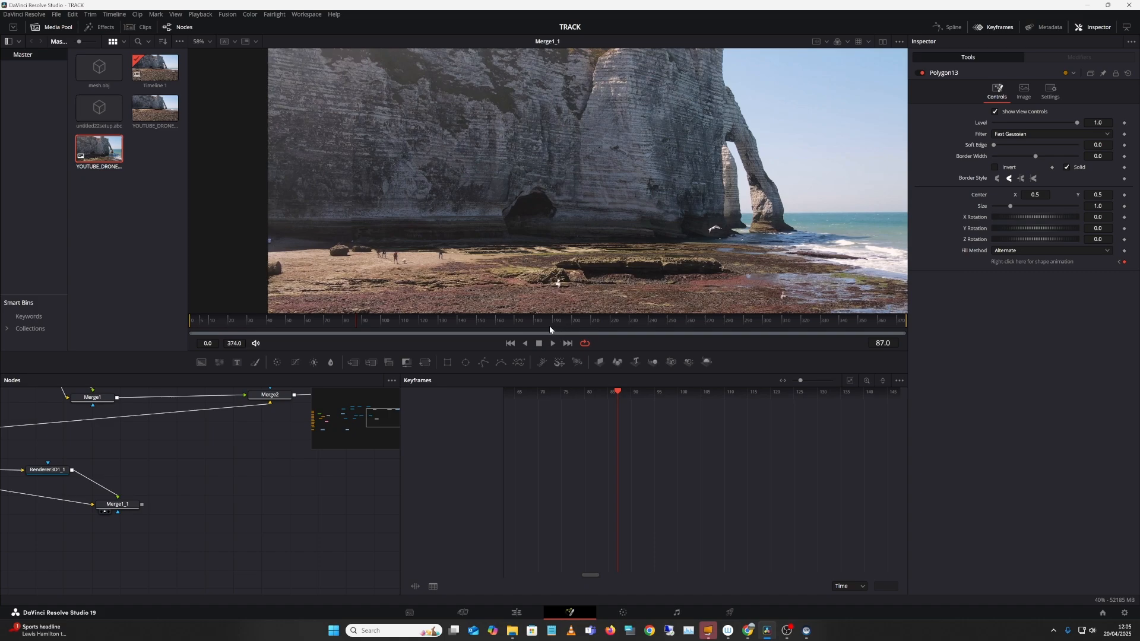
drag(294, 320, 303, 322)
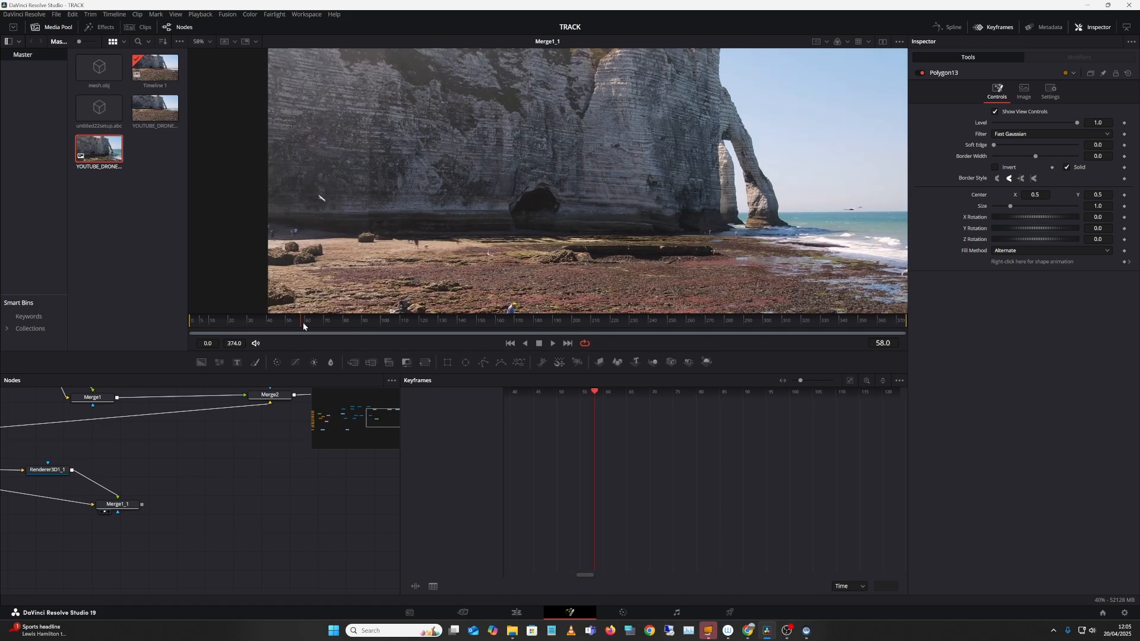
drag(411, 327, 348, 322)
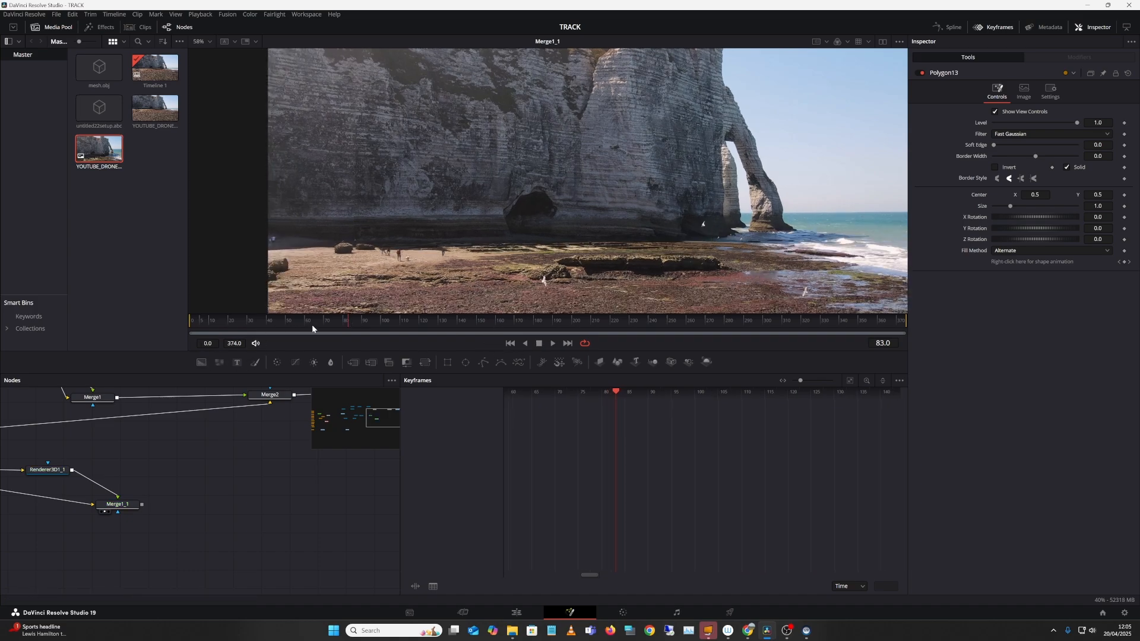
drag(351, 320, 439, 319)
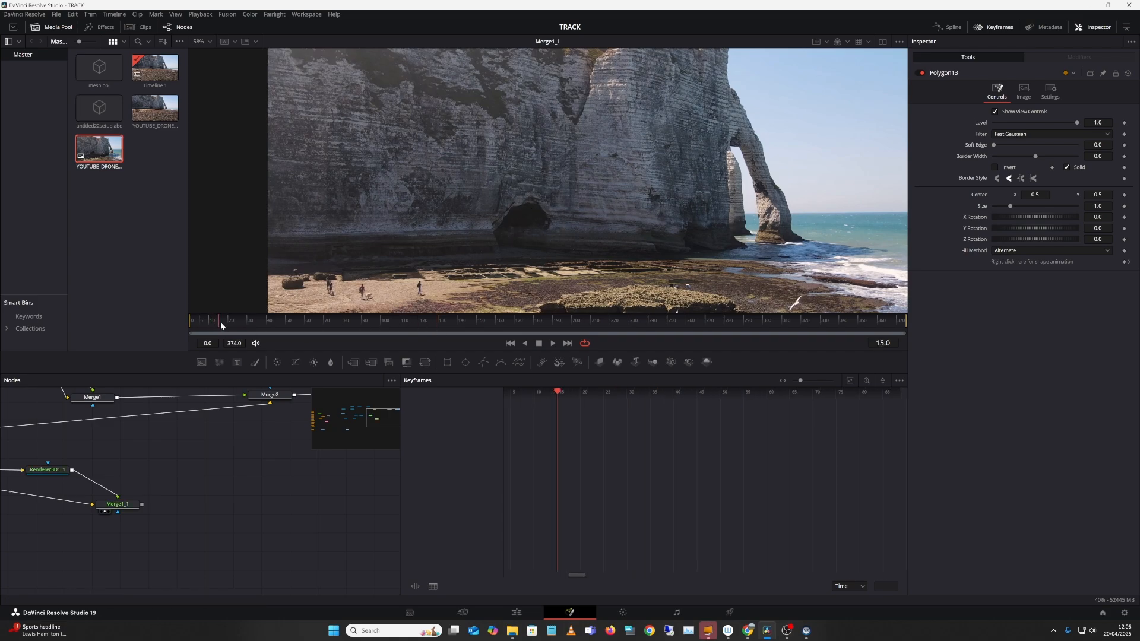
drag(220, 322, 211, 348)
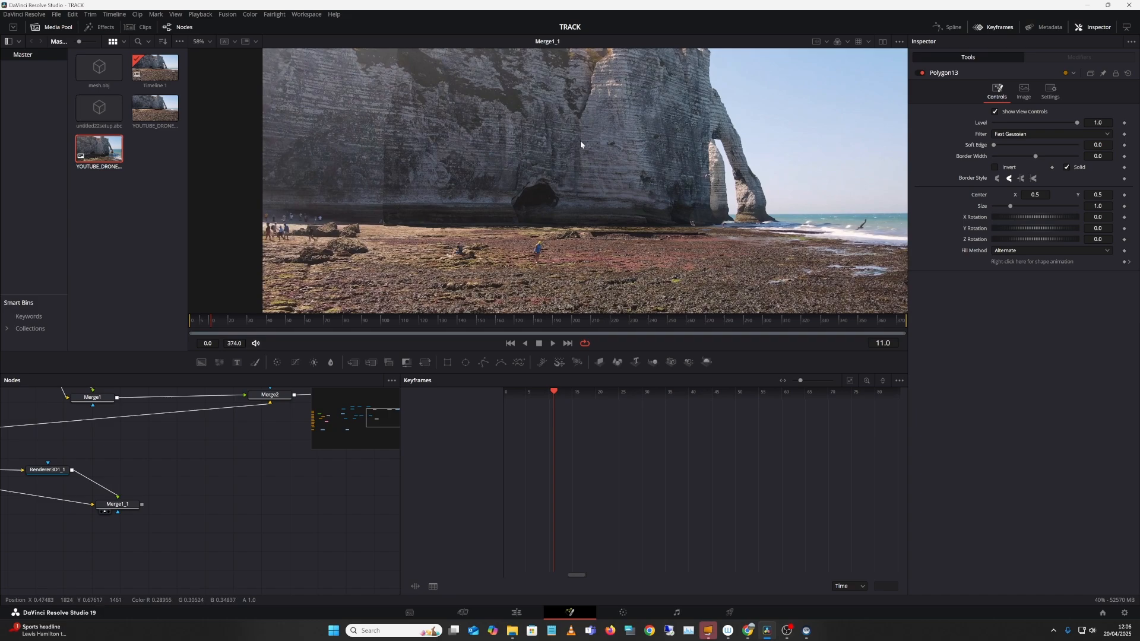
Step: Reshape Polygon13's seaward edge at frame 72, pushing it outward beyond the cliff base and over the rock arch
drag(256, 319, 329, 323)
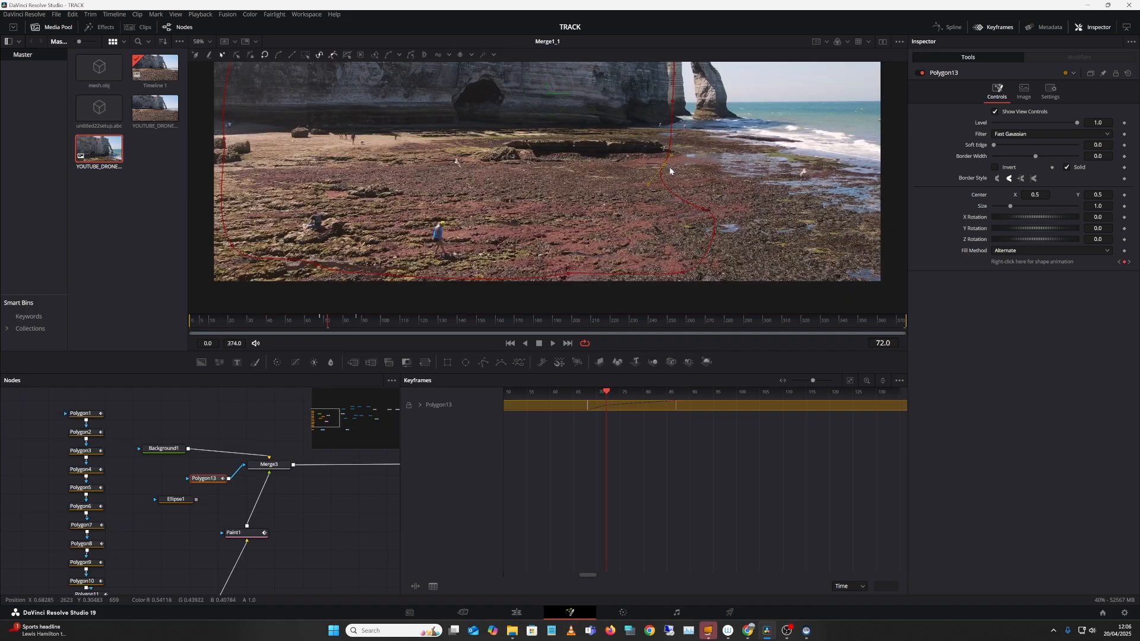
drag(676, 173, 703, 226)
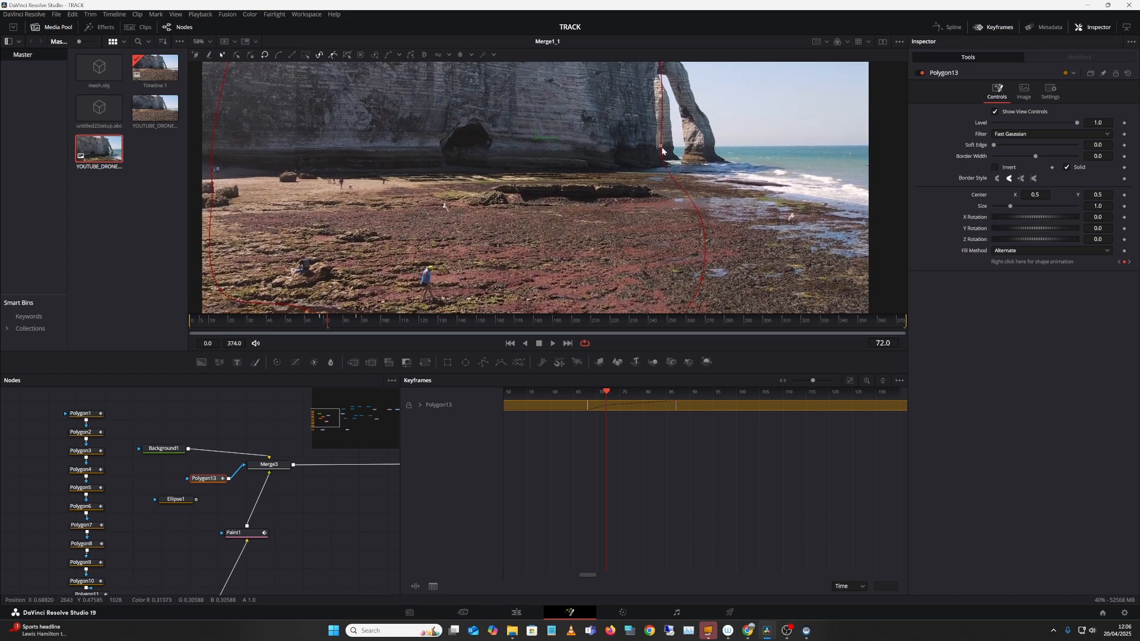
drag(661, 147, 655, 297)
drag(666, 186, 708, 103)
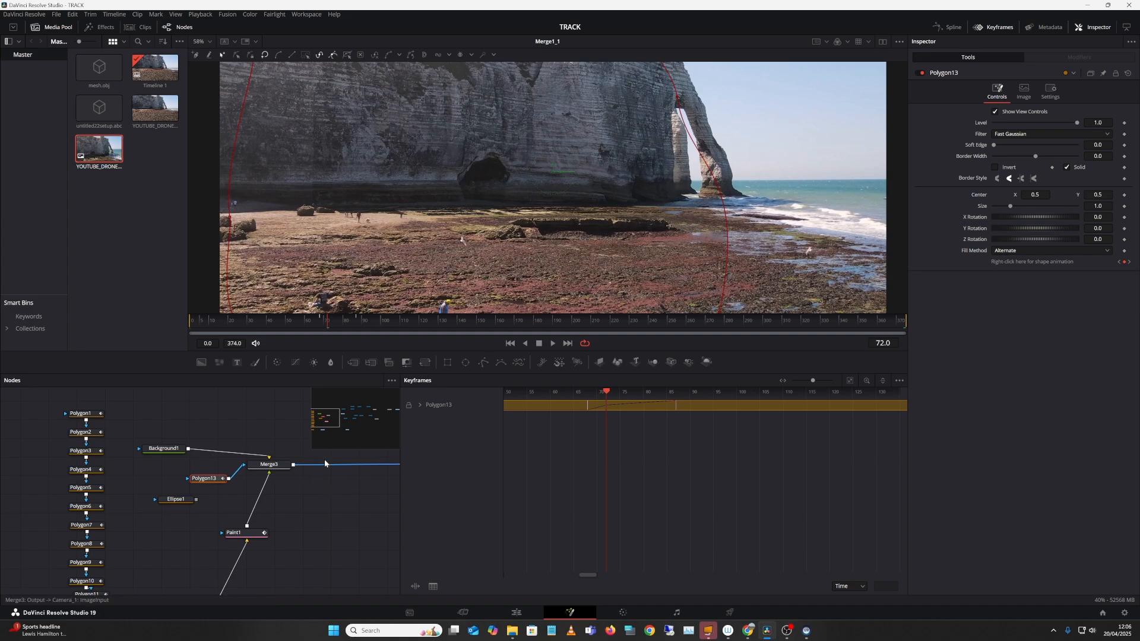
drag(645, 170, 652, 225)
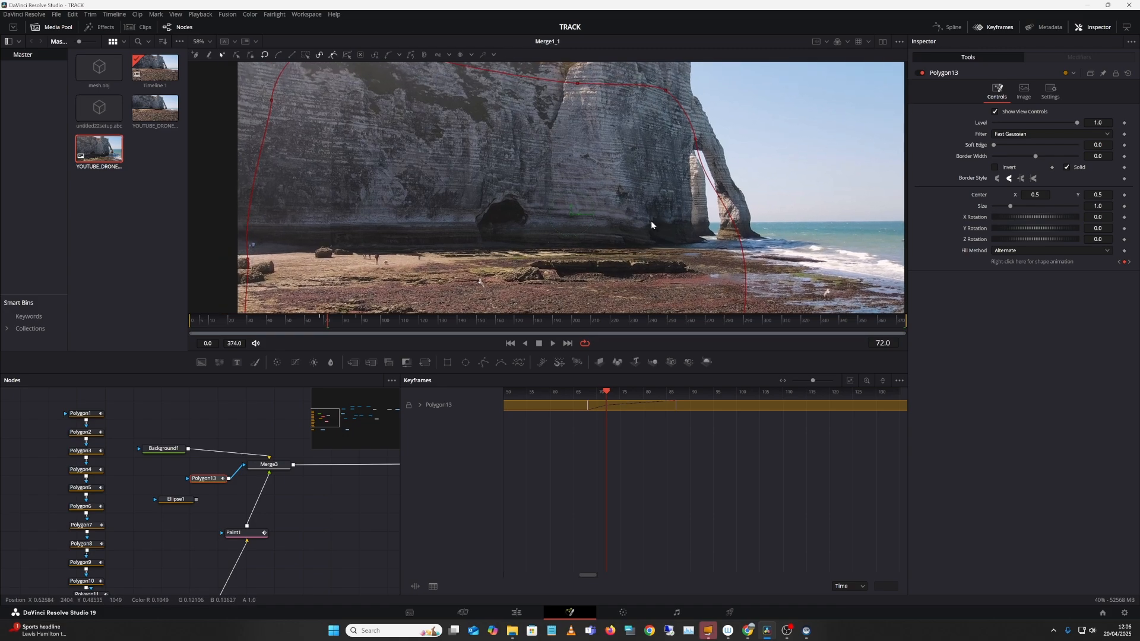
scroll(648, 220, up, 2)
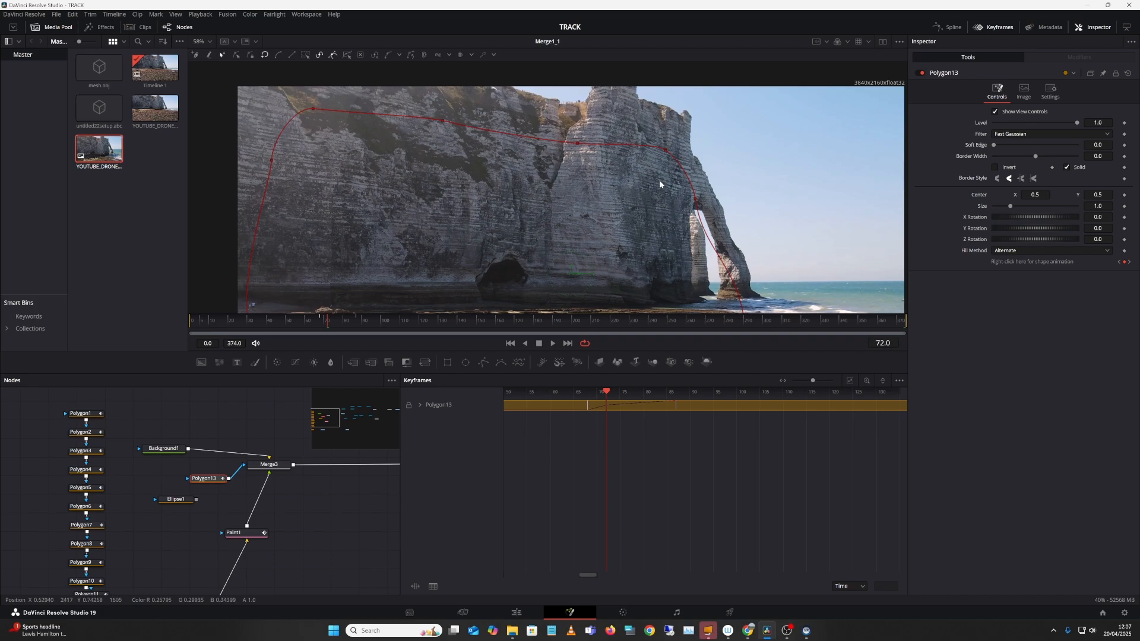
drag(659, 180, 688, 119)
drag(662, 159, 683, 138)
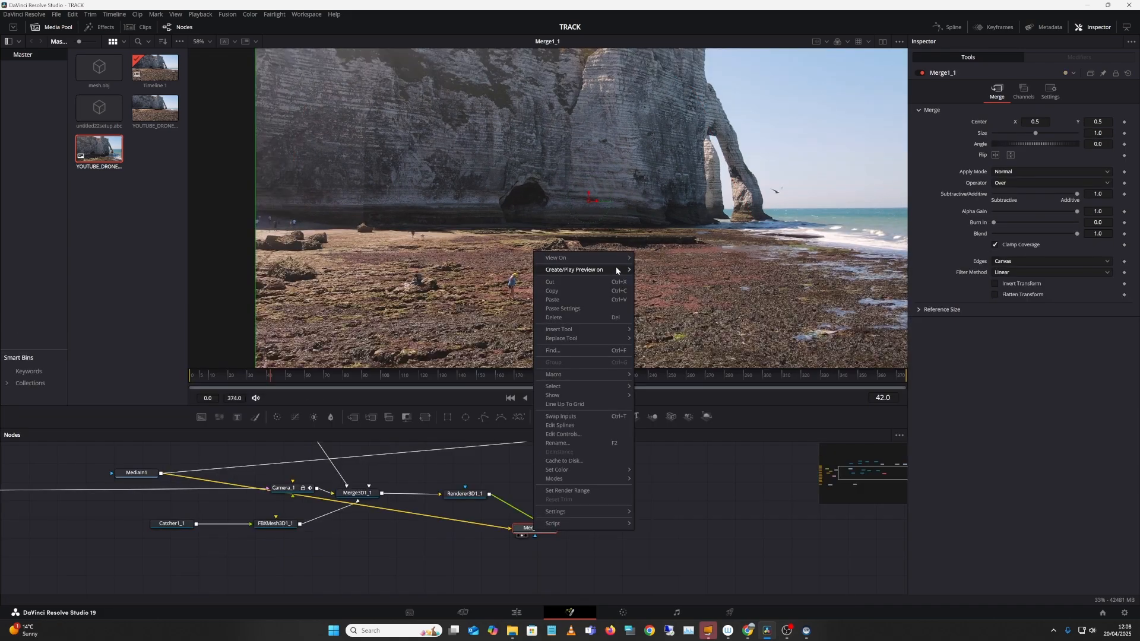
Step: Render a preview of Merge1_1 on RightView
mouse_move(617, 268)
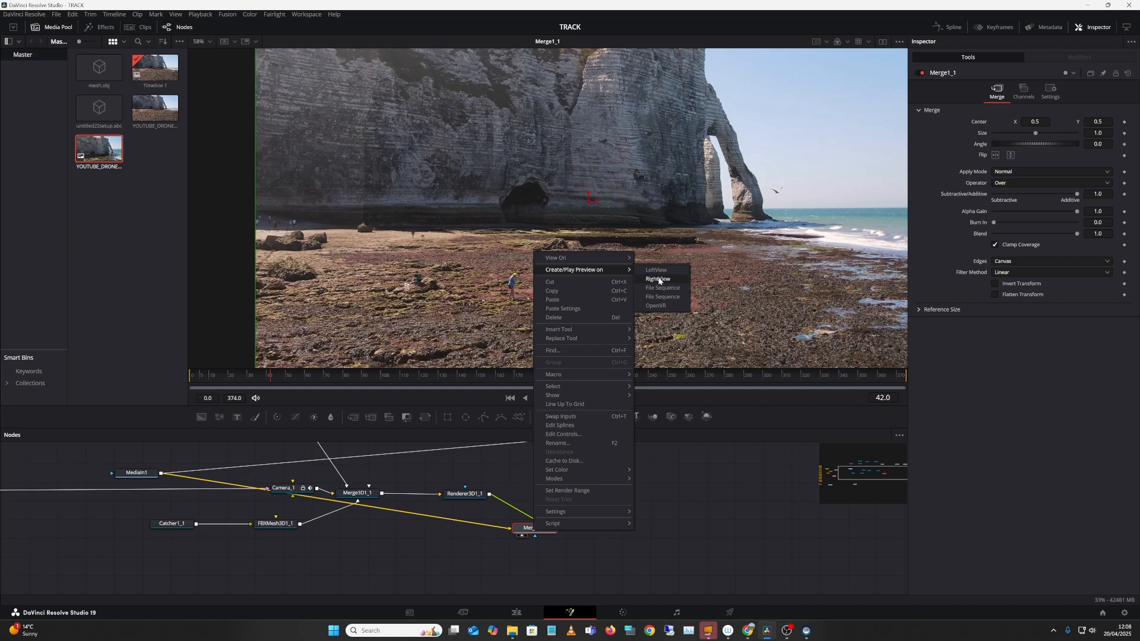
click(658, 279)
key(Return)
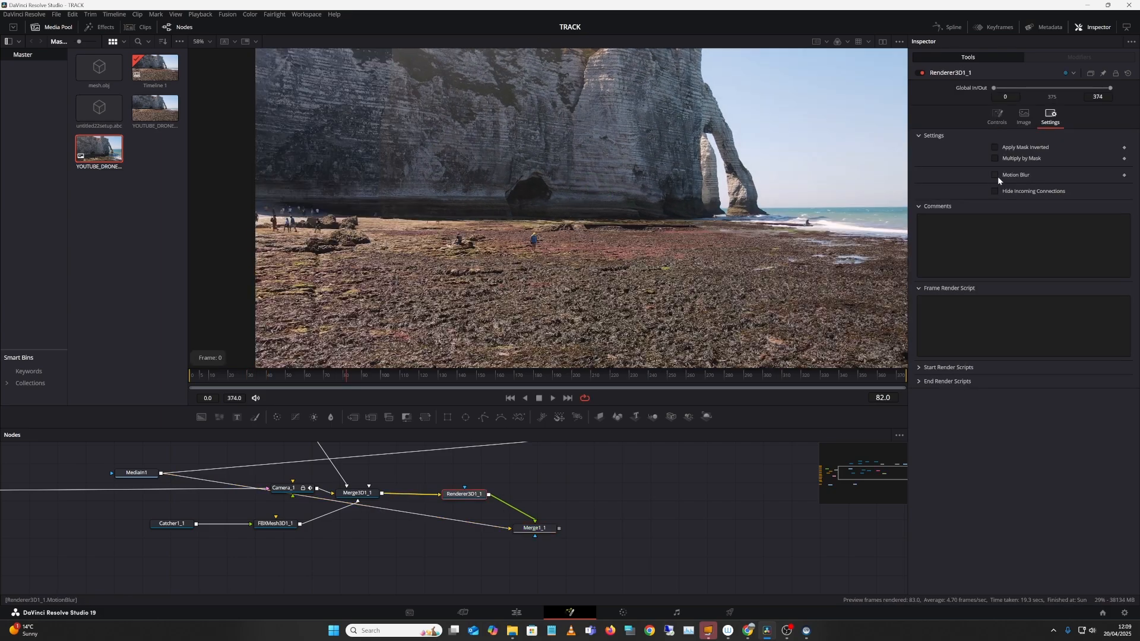
Step: Enable motion blur on Renderer3D1_1, show that node in the viewer, and compare the projected cliff with the blur off and on
click(995, 175)
click(450, 502)
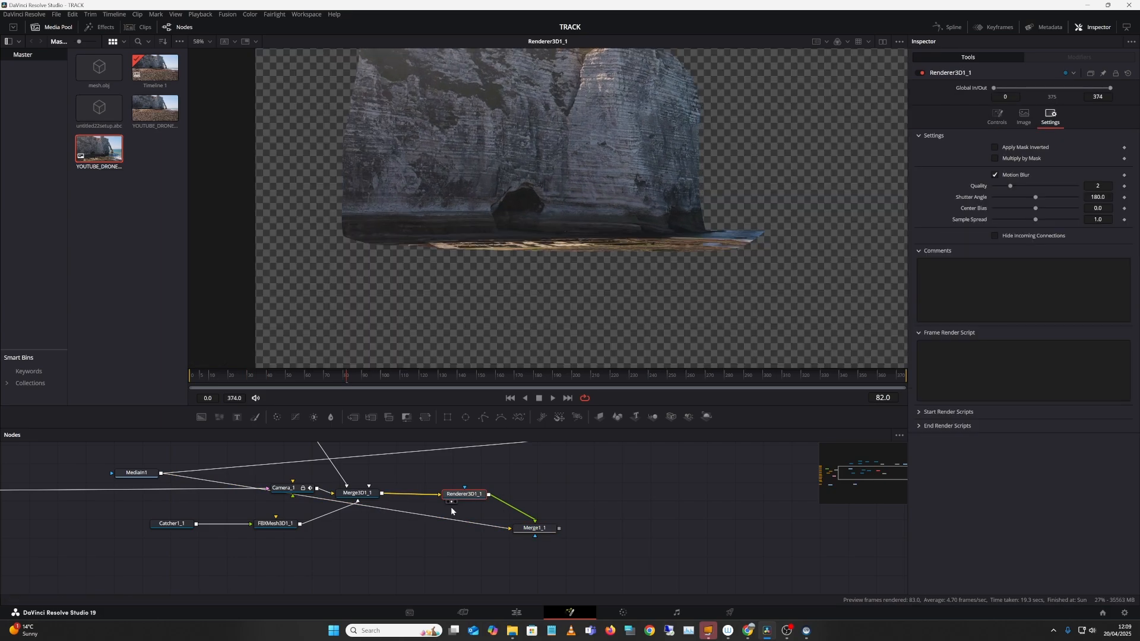
click(995, 174)
click(994, 175)
click(995, 175)
click(995, 175)
Step: Set Renderer3D1_1's renderer type to Hardware Renderer and expand its anti-aliasing settings and presets
click(997, 117)
click(1058, 160)
click(1047, 171)
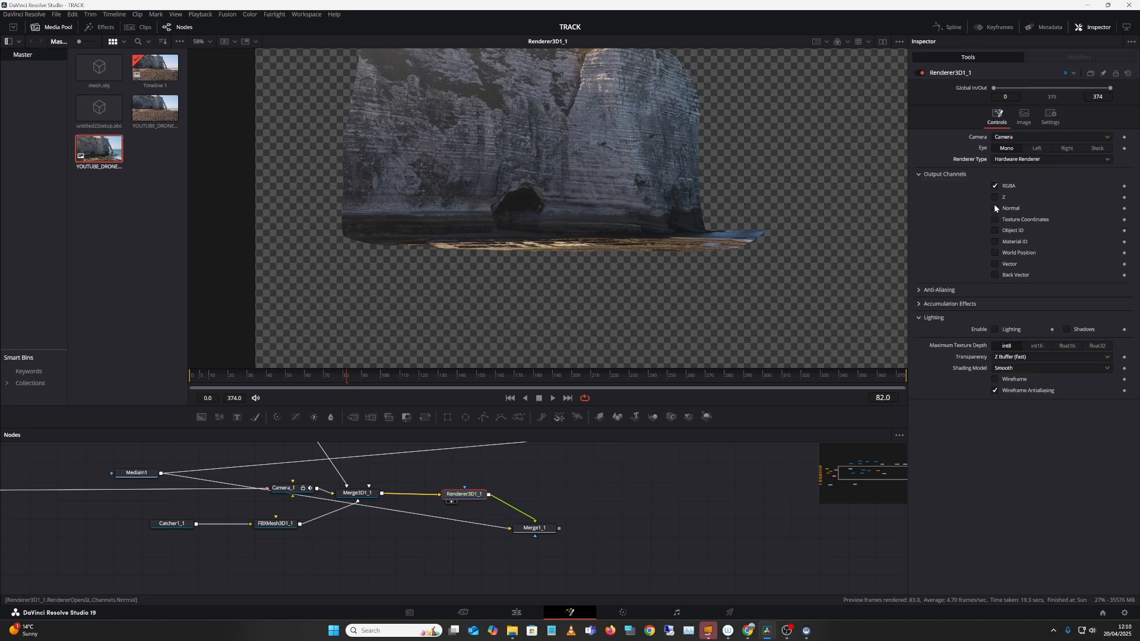
click(920, 290)
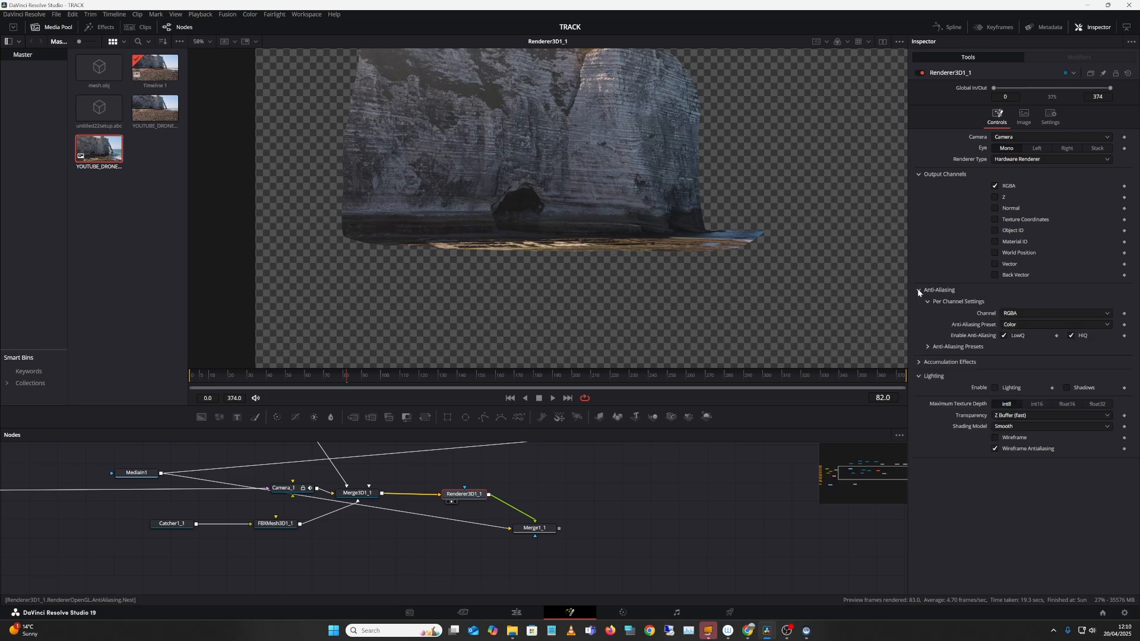
click(974, 347)
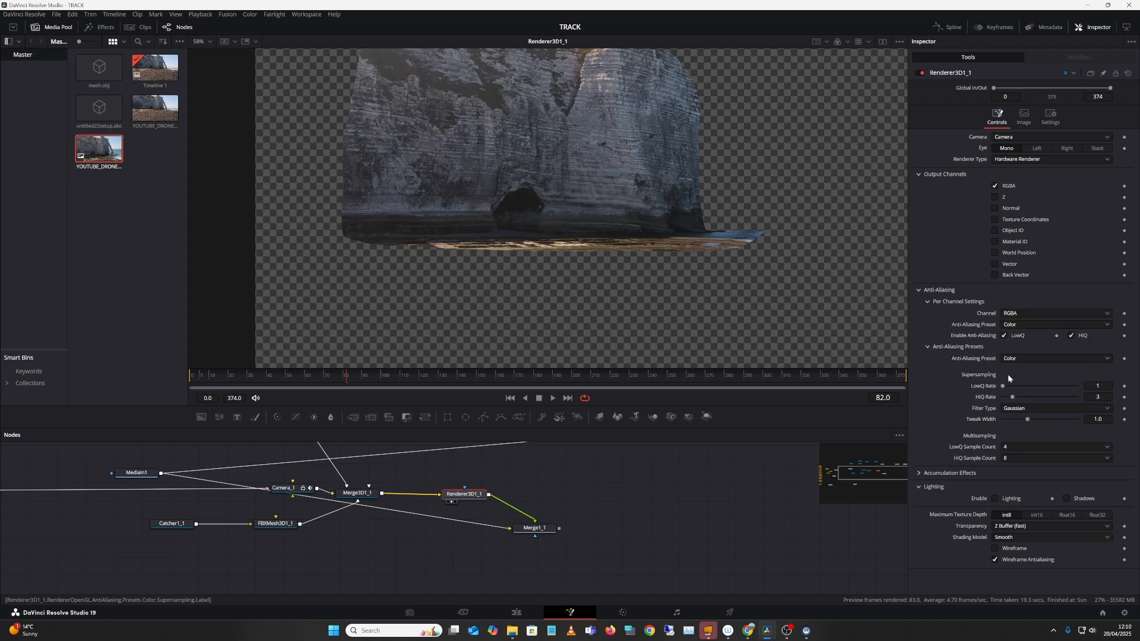
Step: Switch Renderer3D1_1 to Software Renderer to compare its options, and return it to Hardware Renderer
click(1061, 158)
click(1045, 190)
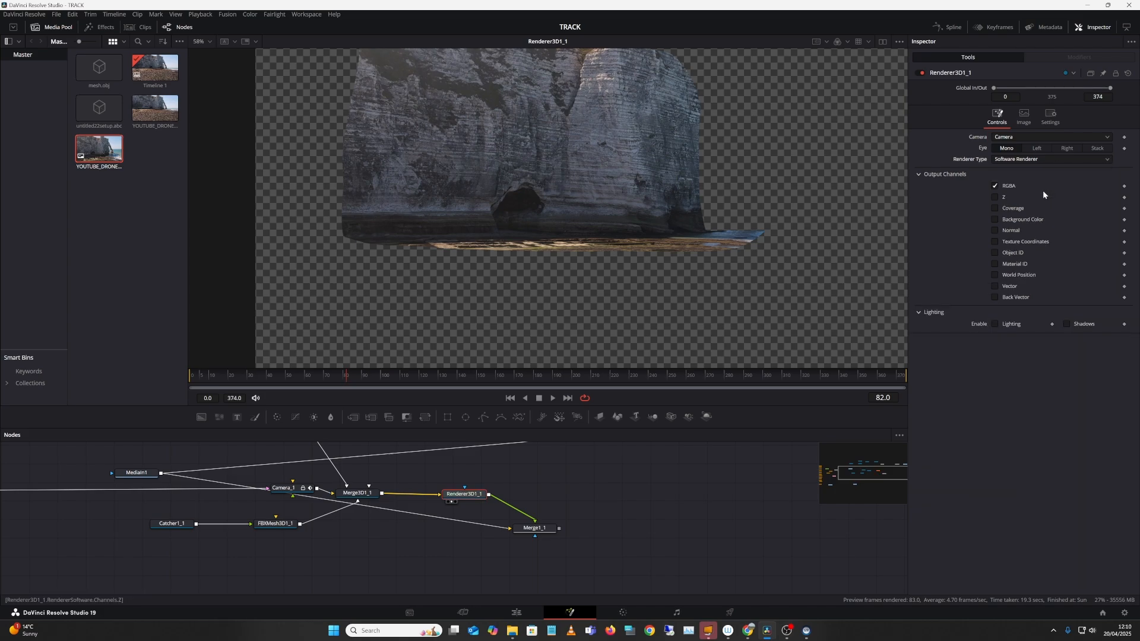
click(1059, 159)
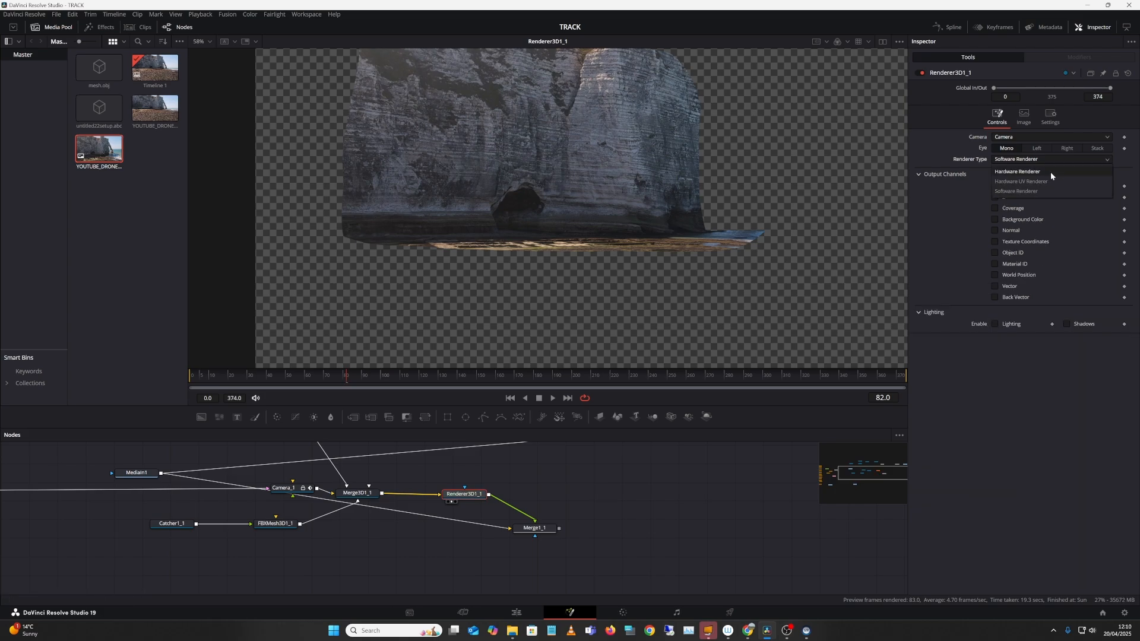
click(1053, 173)
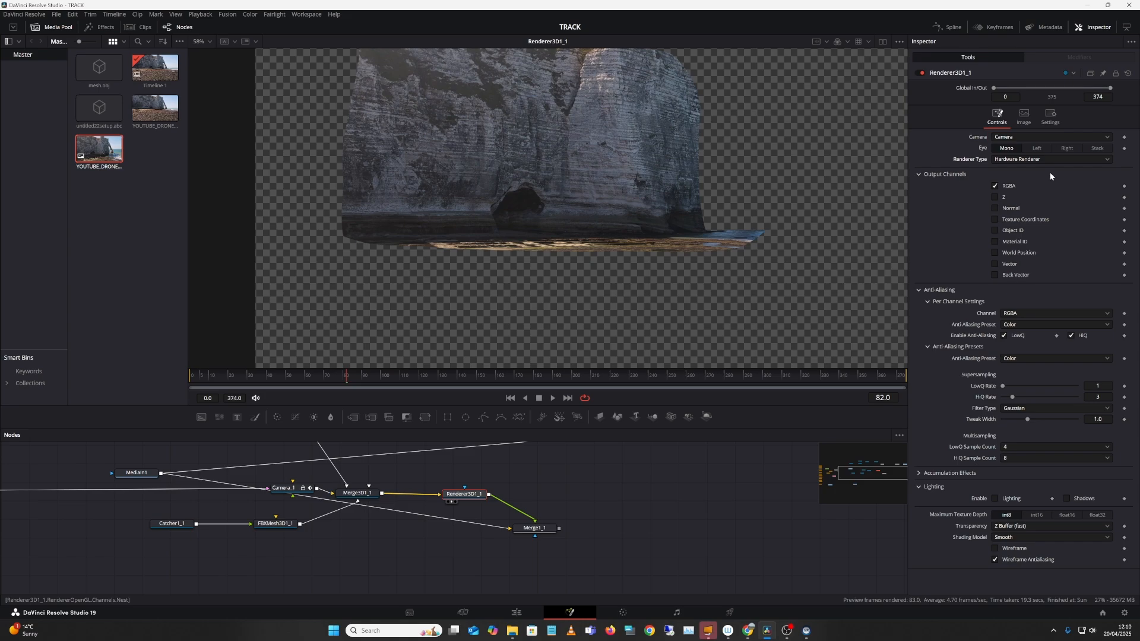
Step: Check the motion blur settings of Renderer3D1_1 by switching the blur off and on again
click(1050, 116)
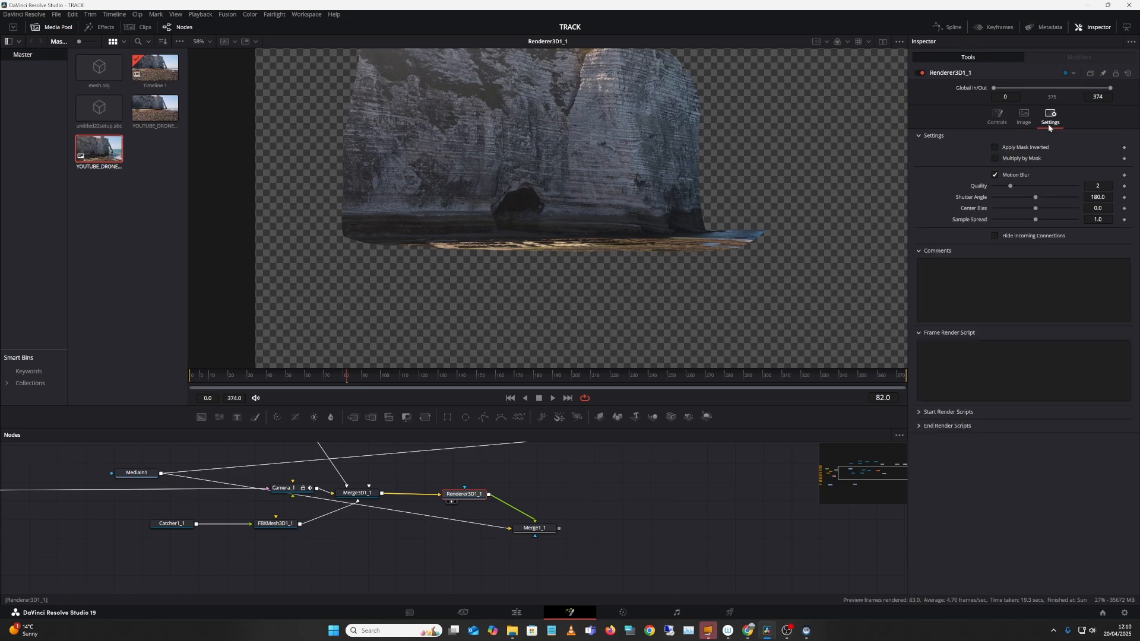
click(996, 175)
click(997, 175)
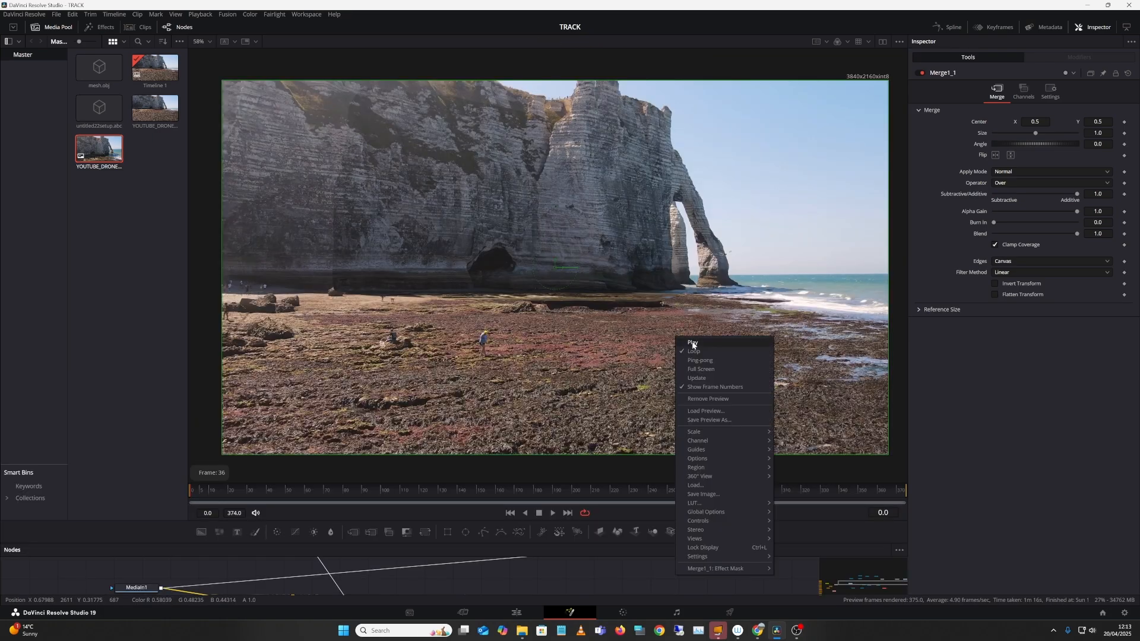
Step: Play the rendered Merge1_1 preview in the viewer to review the final composite
click(690, 346)
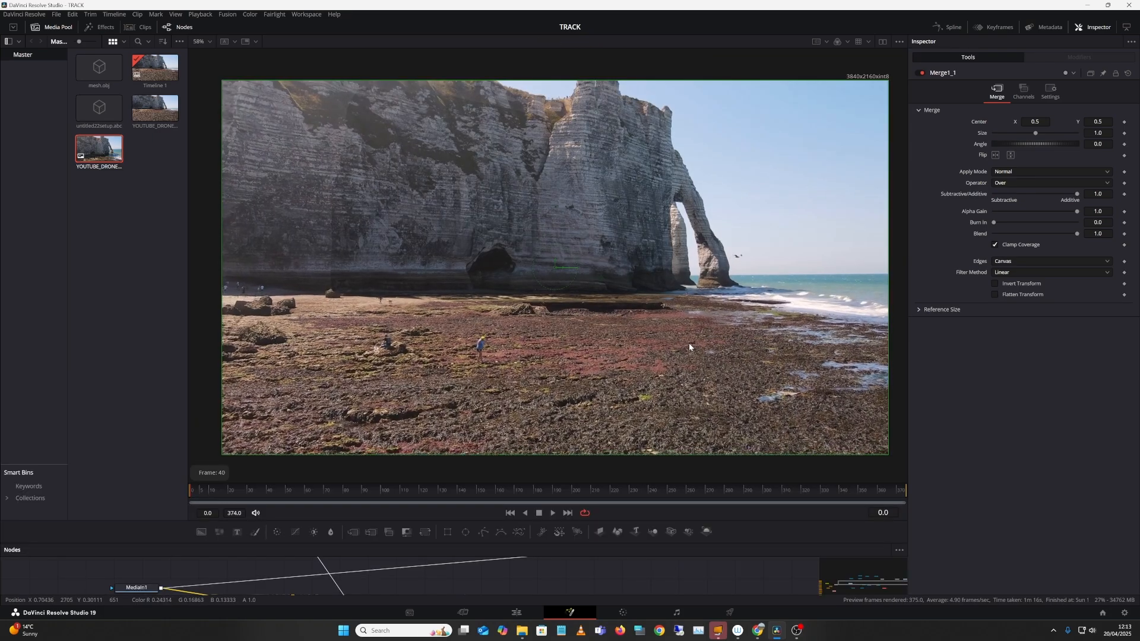